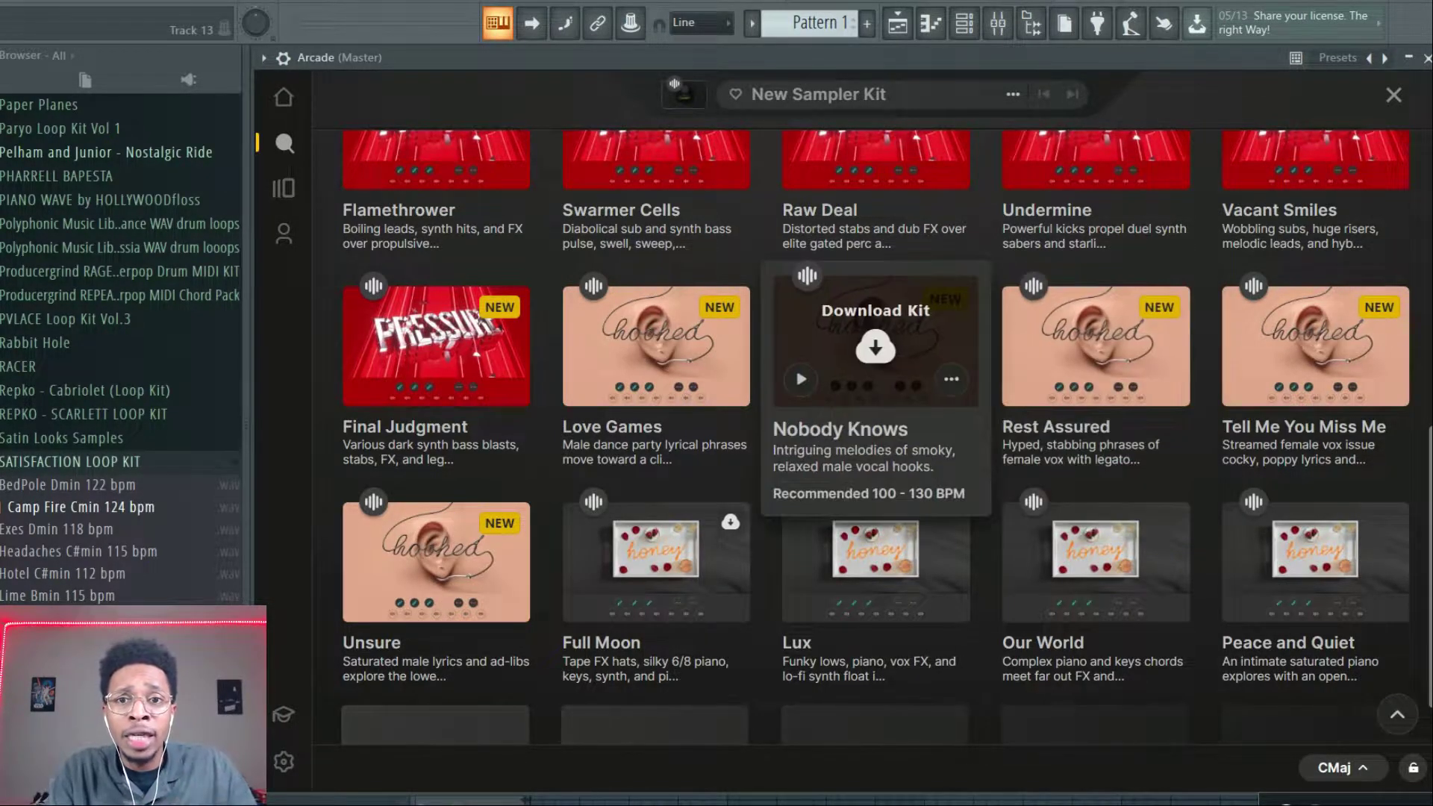
pyautogui.moveTo(662, 351)
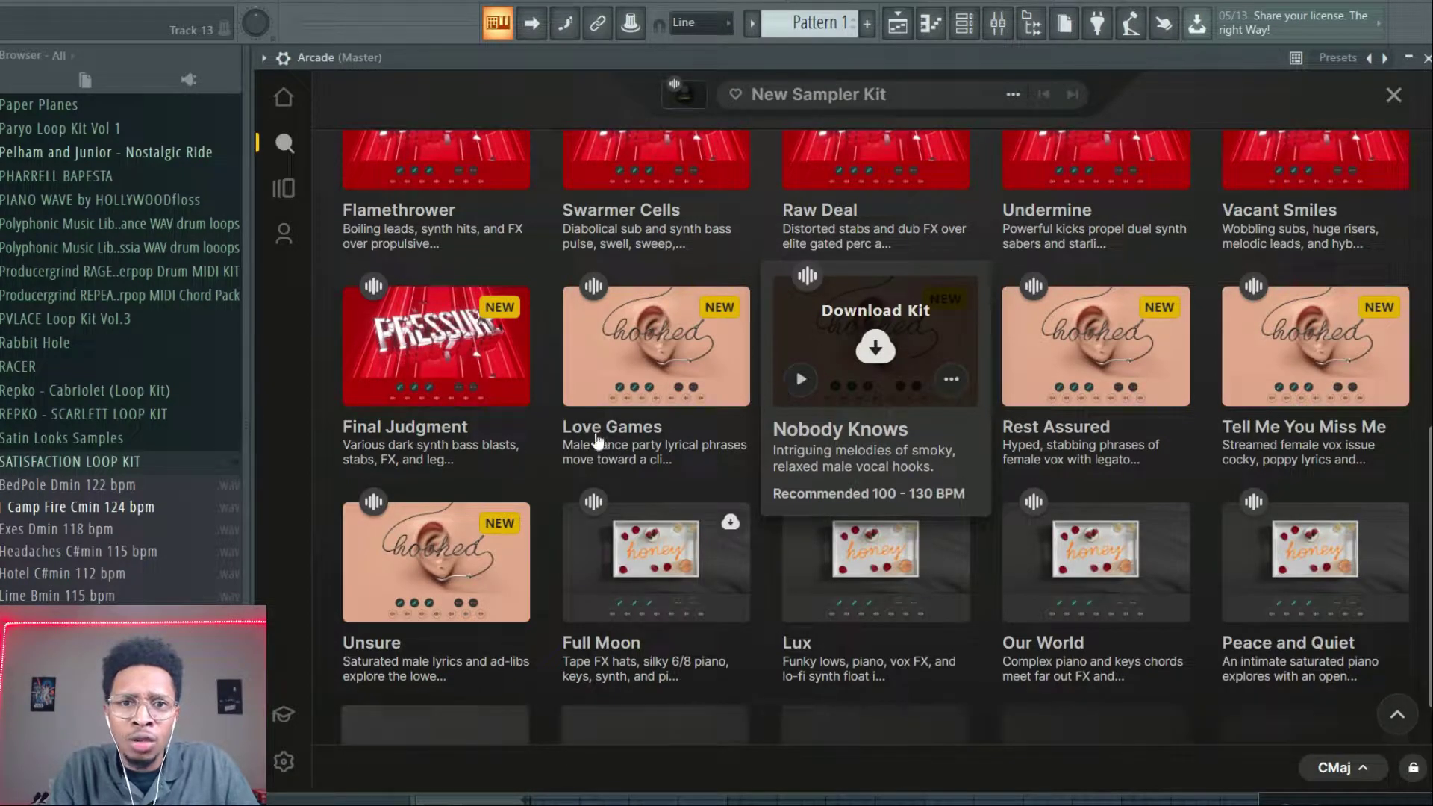
pyautogui.moveTo(451, 399)
pyautogui.moveTo(593, 256)
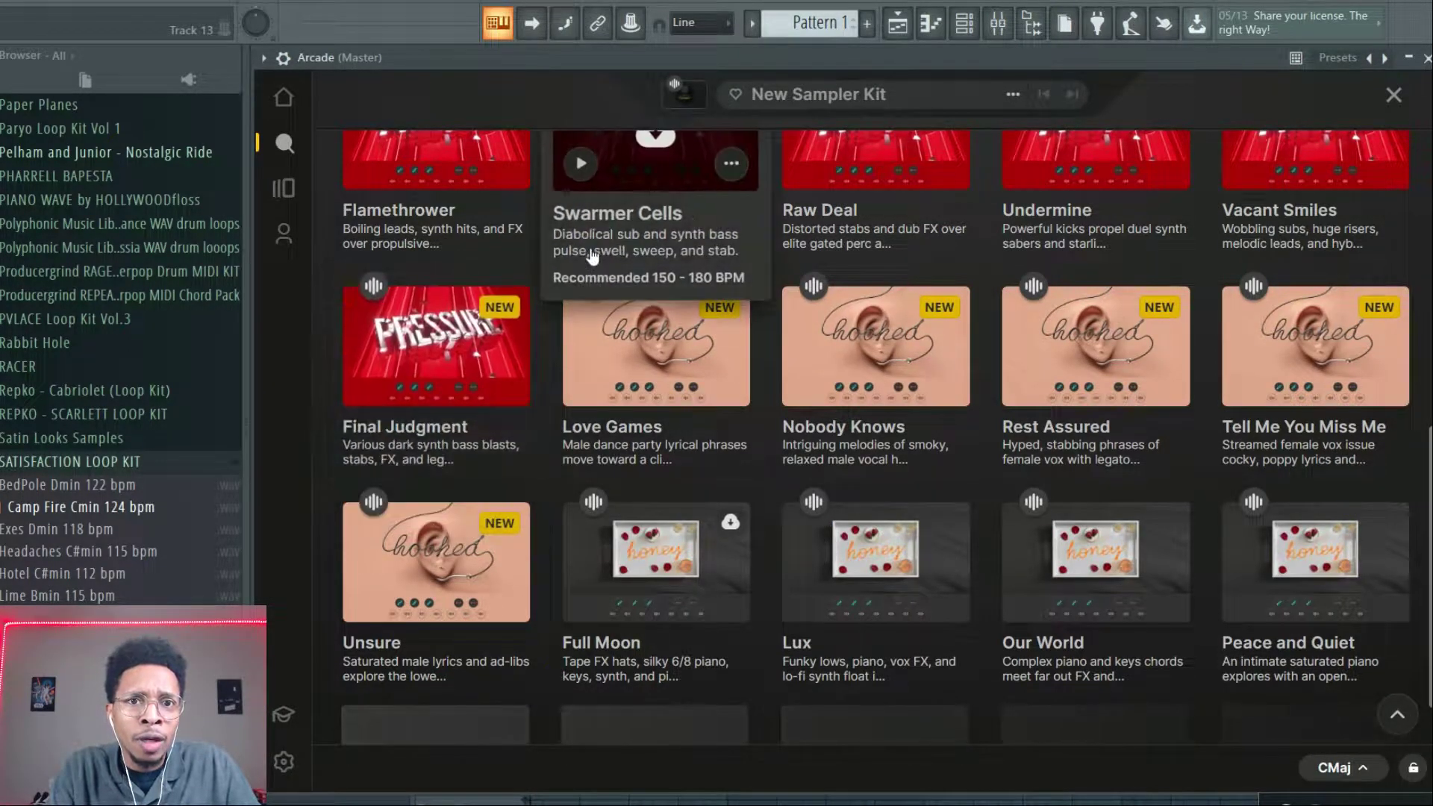
pyautogui.moveTo(1330, 463)
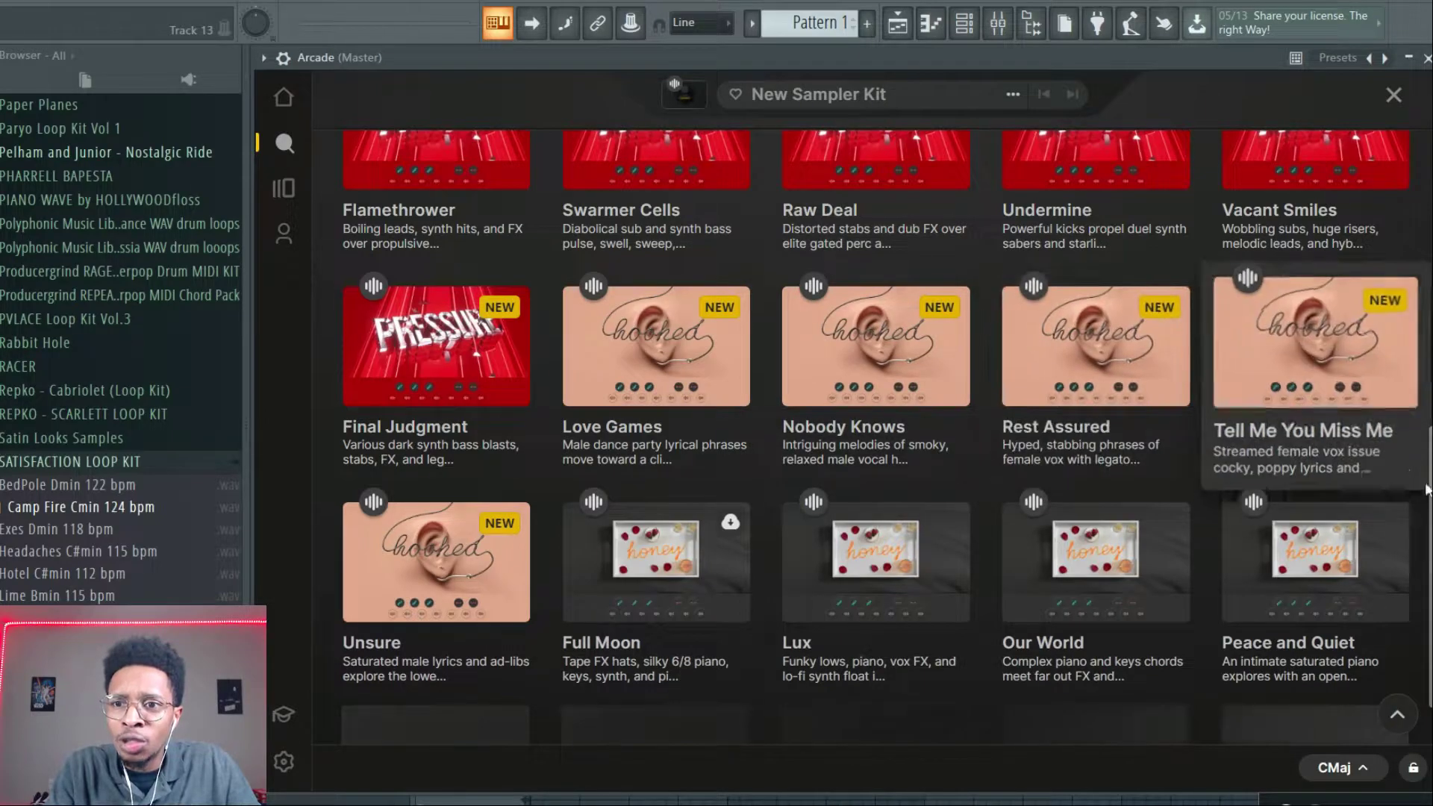
pyautogui.moveTo(1427, 489)
pyautogui.mouseDown()
pyautogui.moveTo(1427, 265)
pyautogui.moveTo(1425, 516)
pyautogui.moveTo(1426, 463)
pyautogui.mouseUp()
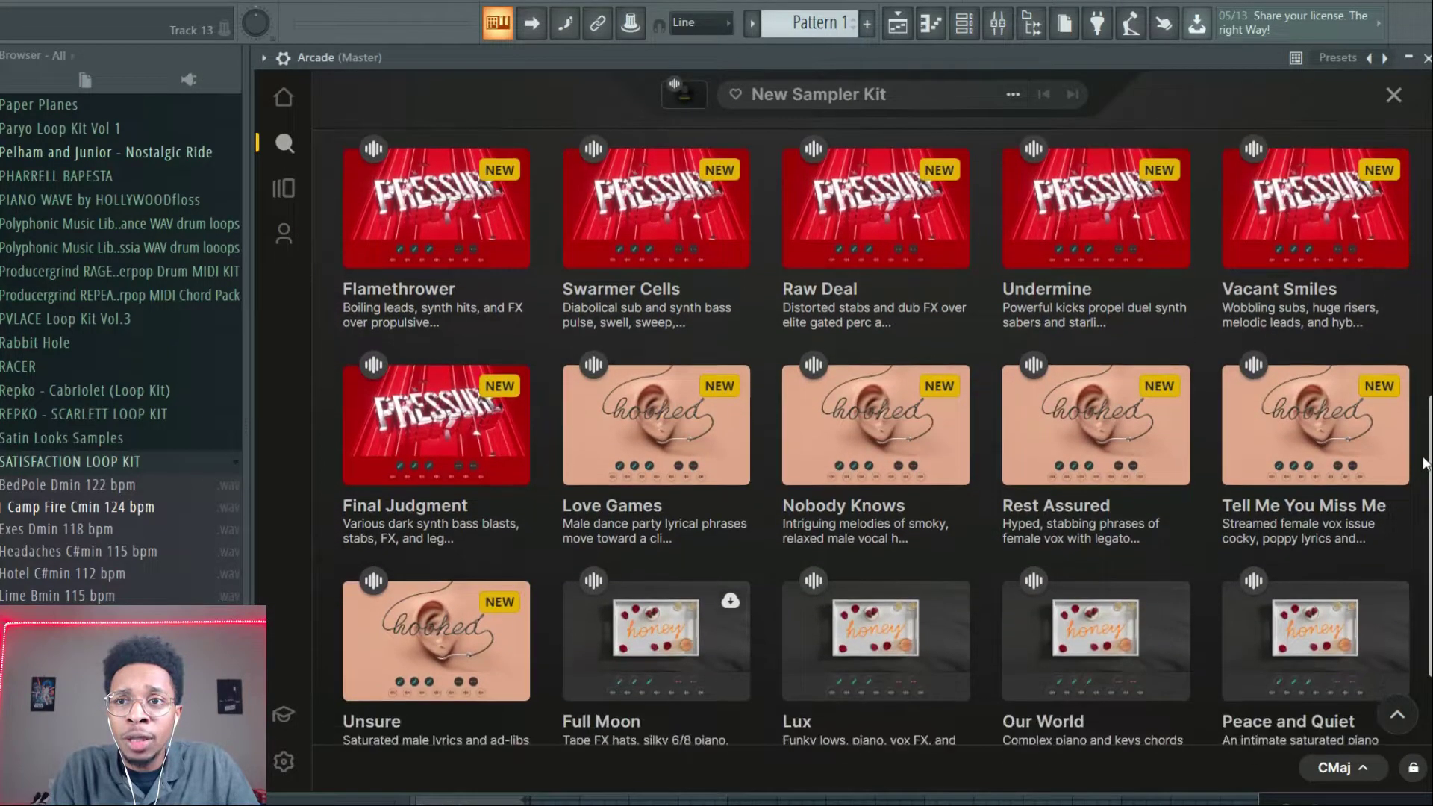
# Step: Uncover the channel rack behind the Arcade window and replace the Scaler channel's instrument with Scaler2 [64bit]
pyautogui.moveTo(1216, 57); pyautogui.dragTo(1046, 70)
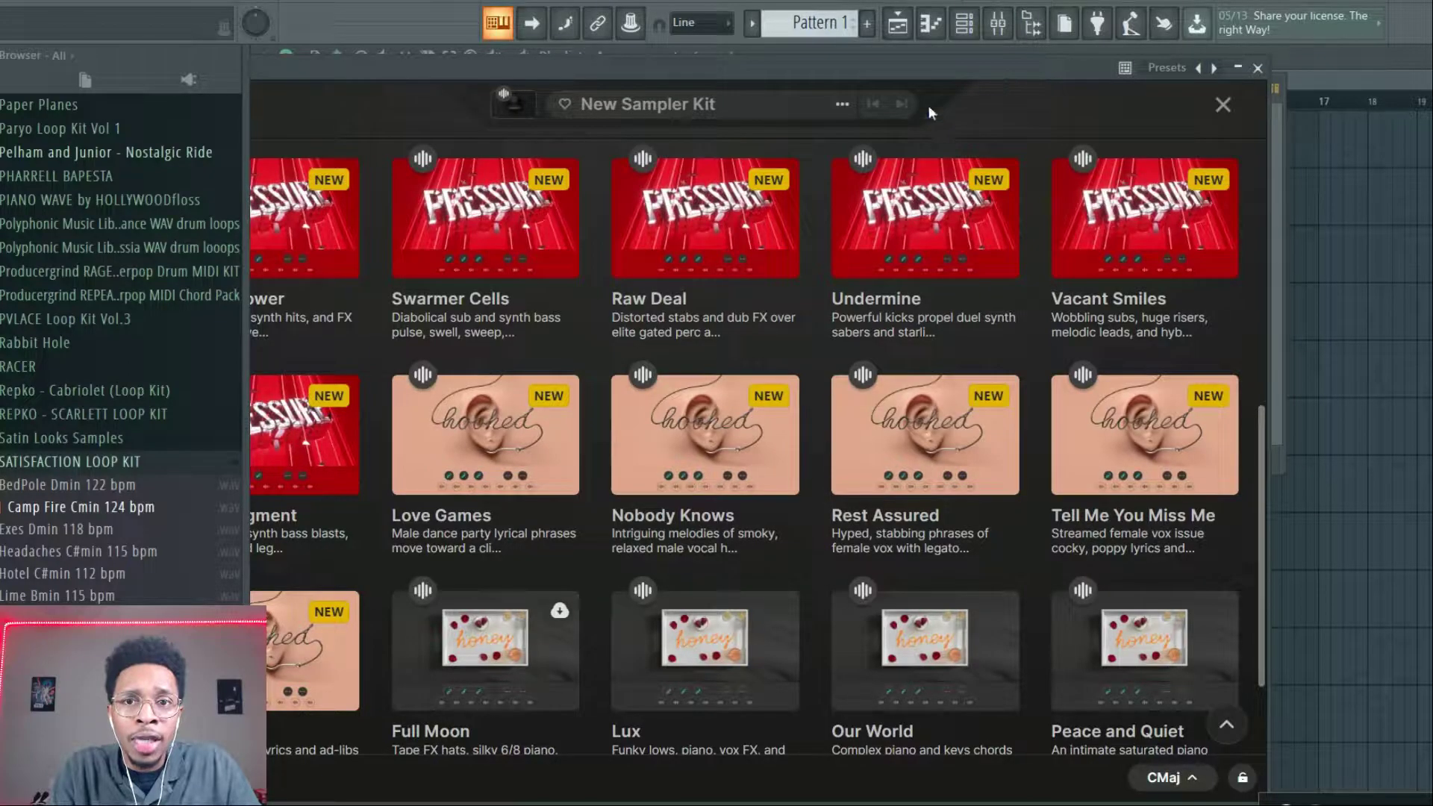
pyautogui.moveTo(920, 85); pyautogui.dragTo(820, 354)
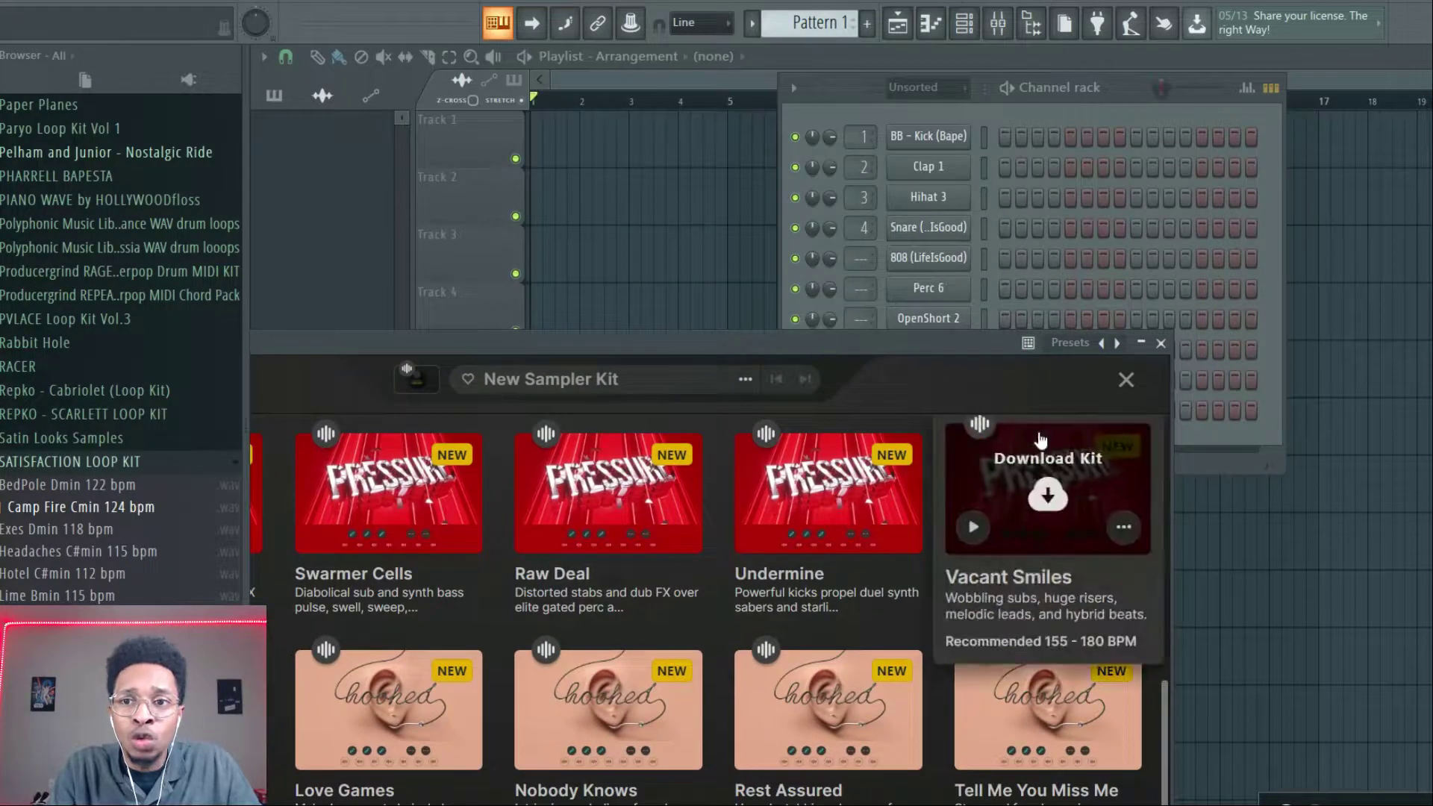
pyautogui.click(1188, 432)
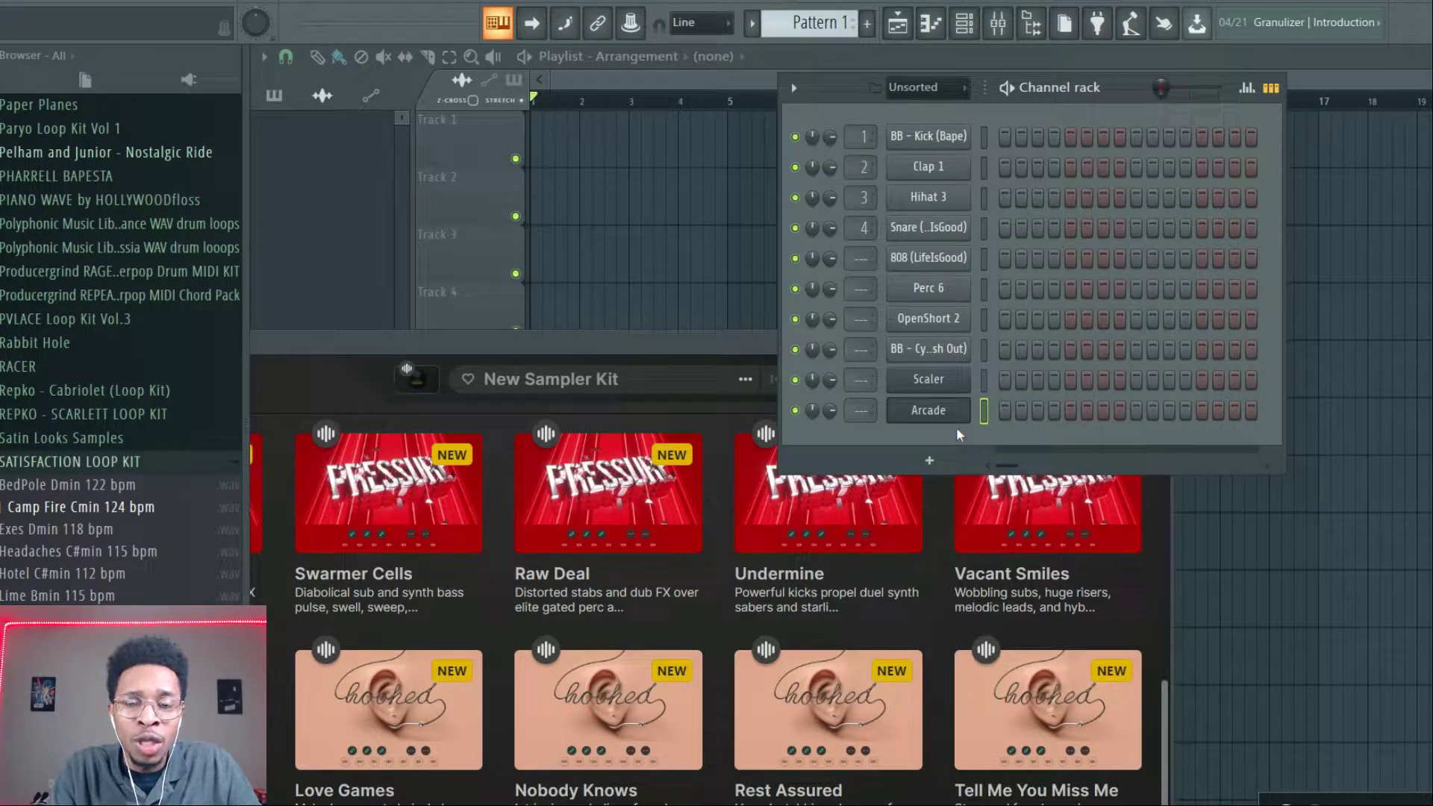
pyautogui.rightClick(933, 379)
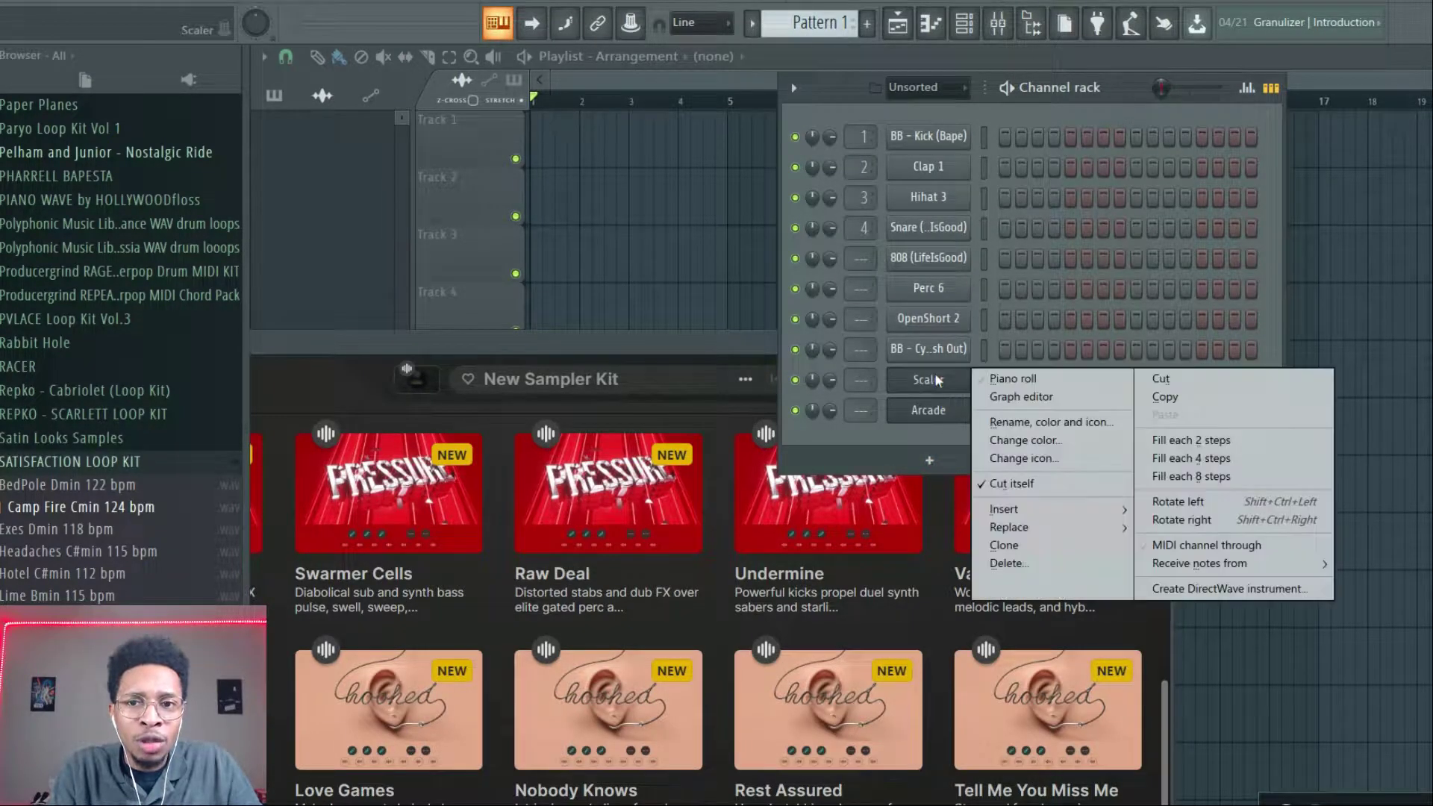
pyautogui.moveTo(994, 532)
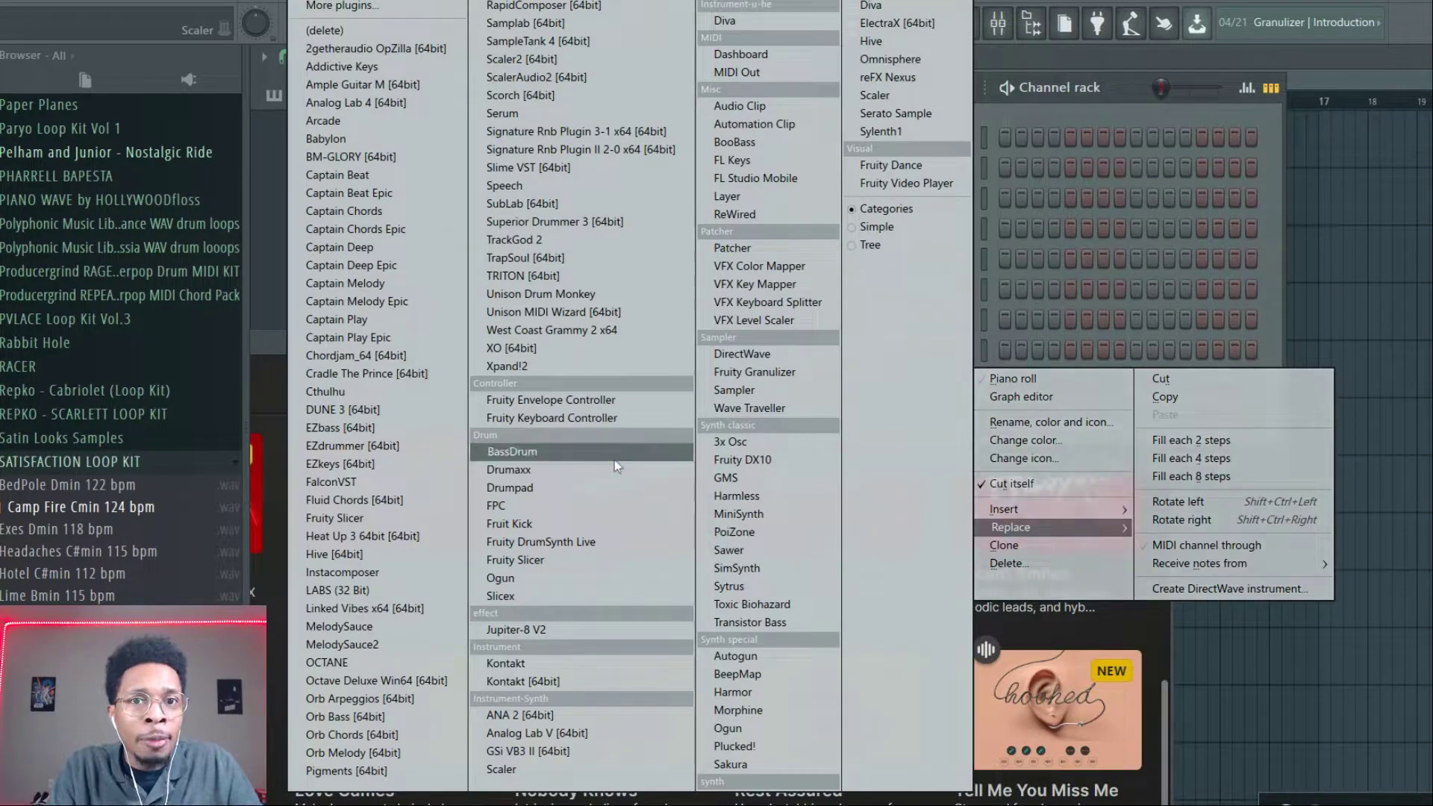
pyautogui.click(523, 59)
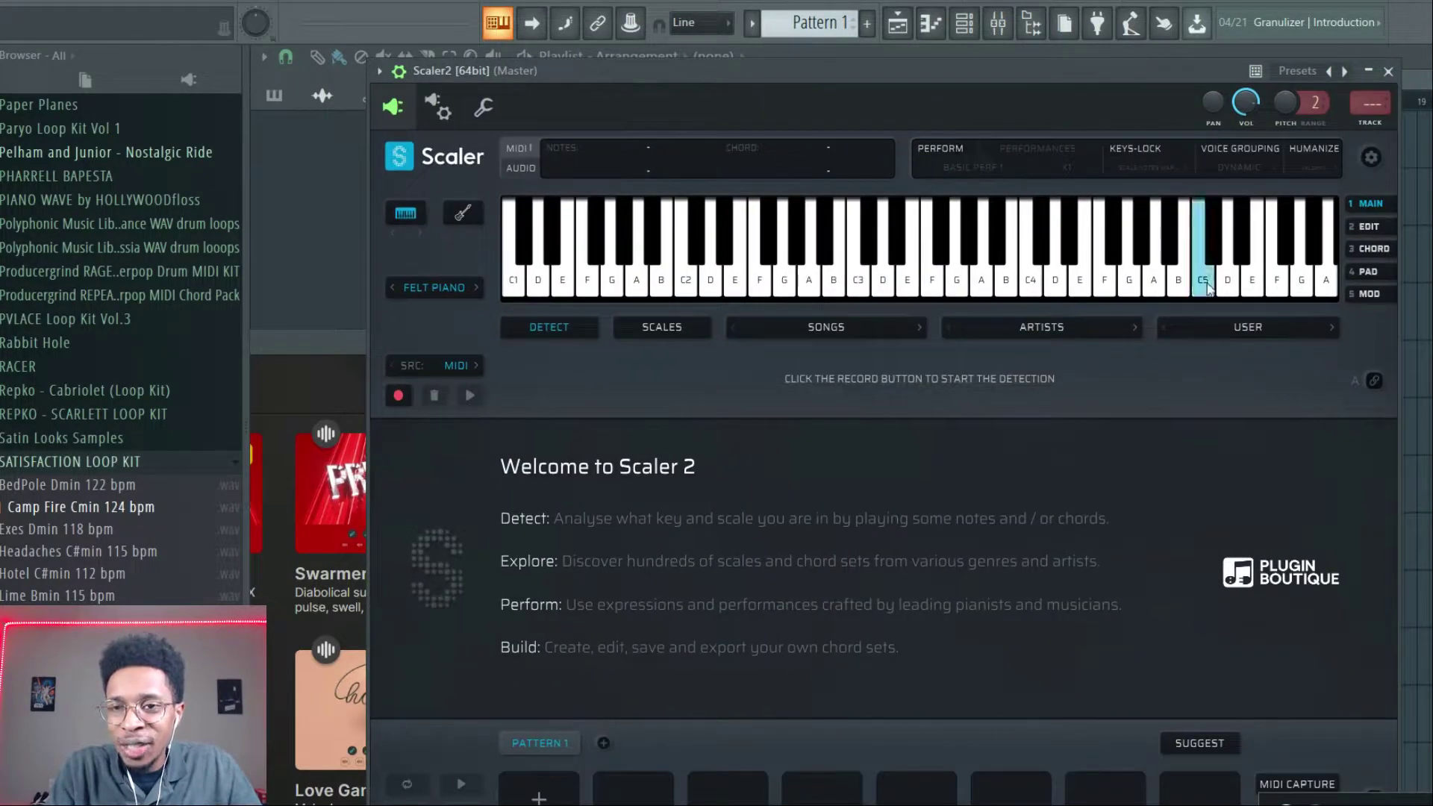
# Step: Load the C or Am (NeoSoul) user chord set from the Prisms 2 Chord Suite
pyautogui.click(1281, 331)
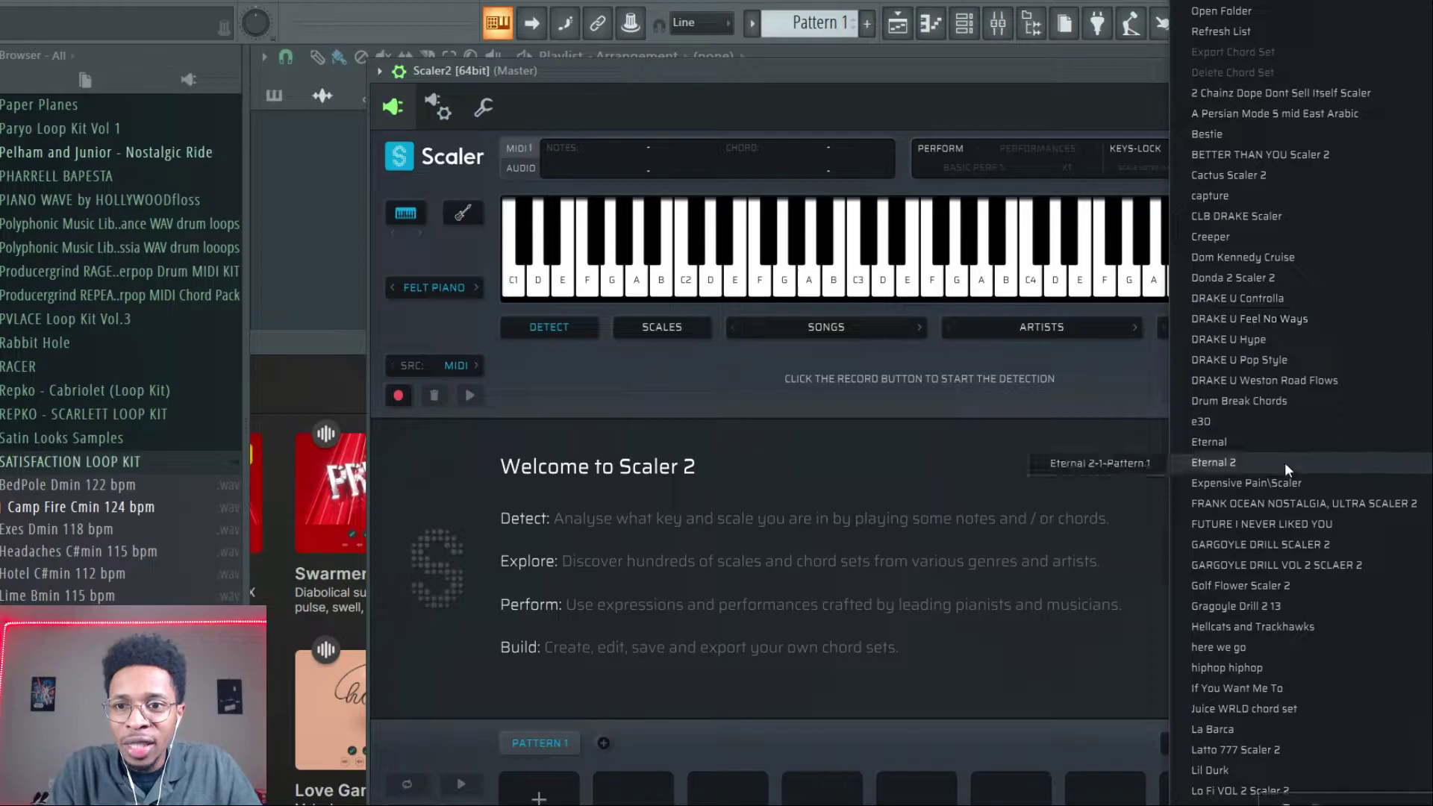
pyautogui.moveTo(1284, 803)
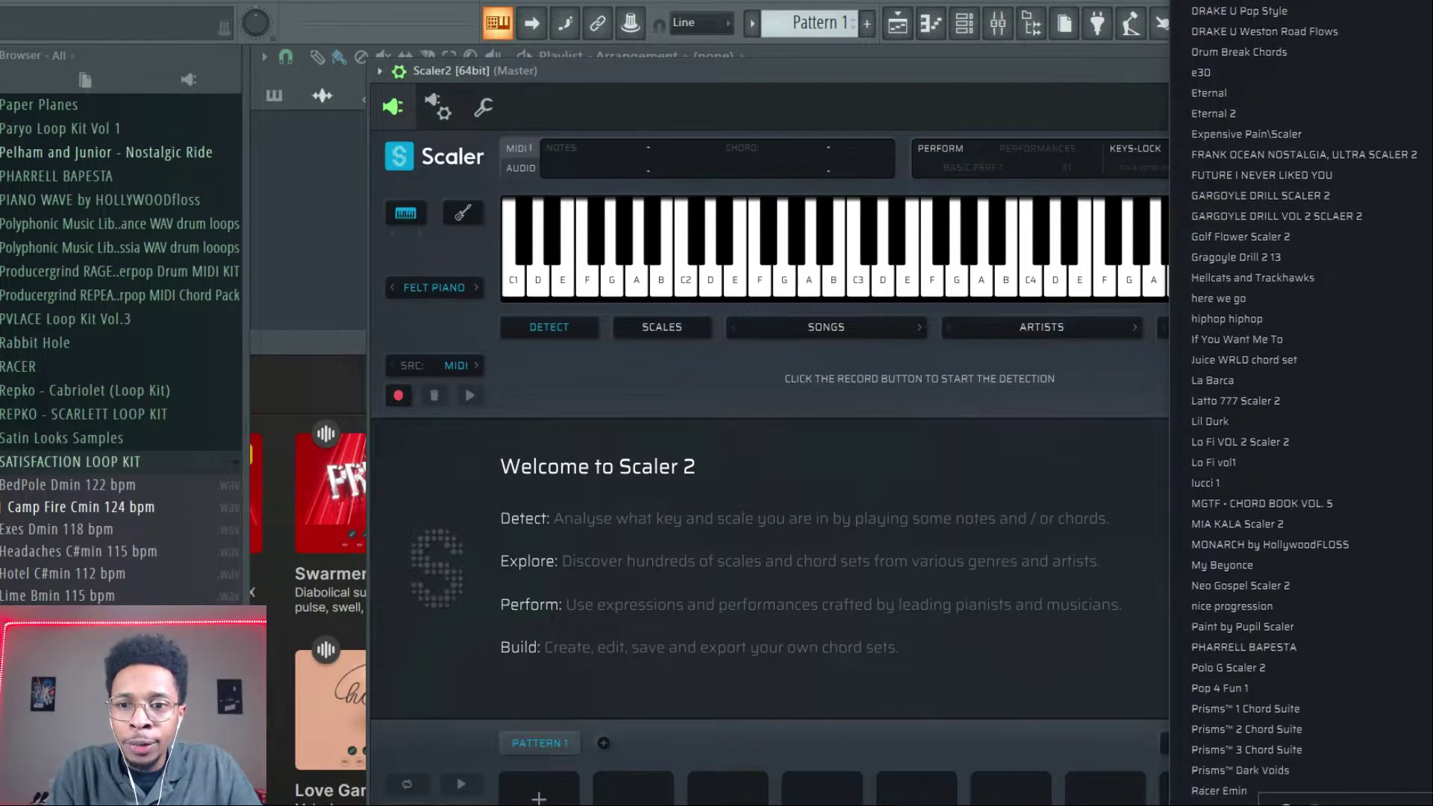
pyautogui.moveTo(1249, 570)
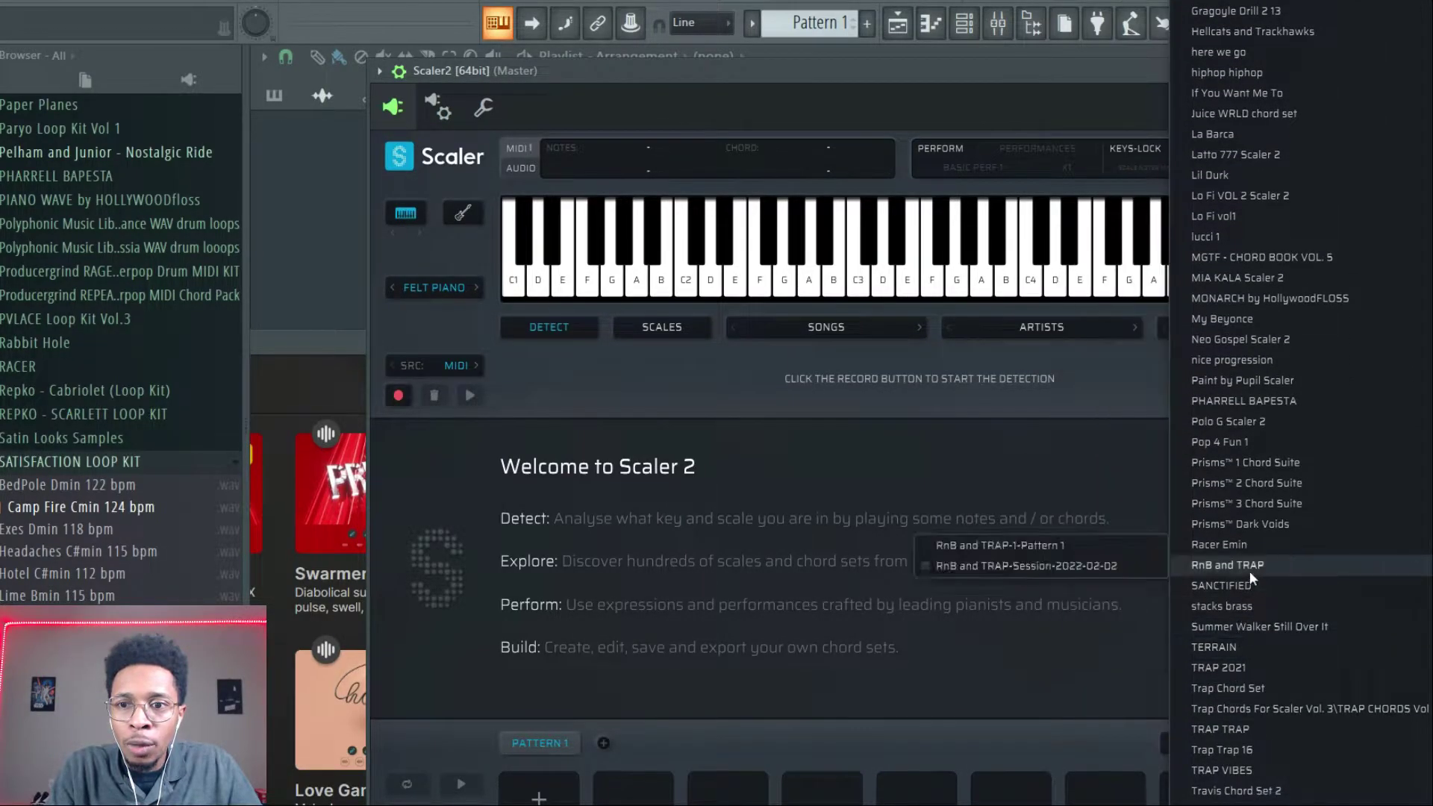
pyautogui.moveTo(1260, 481)
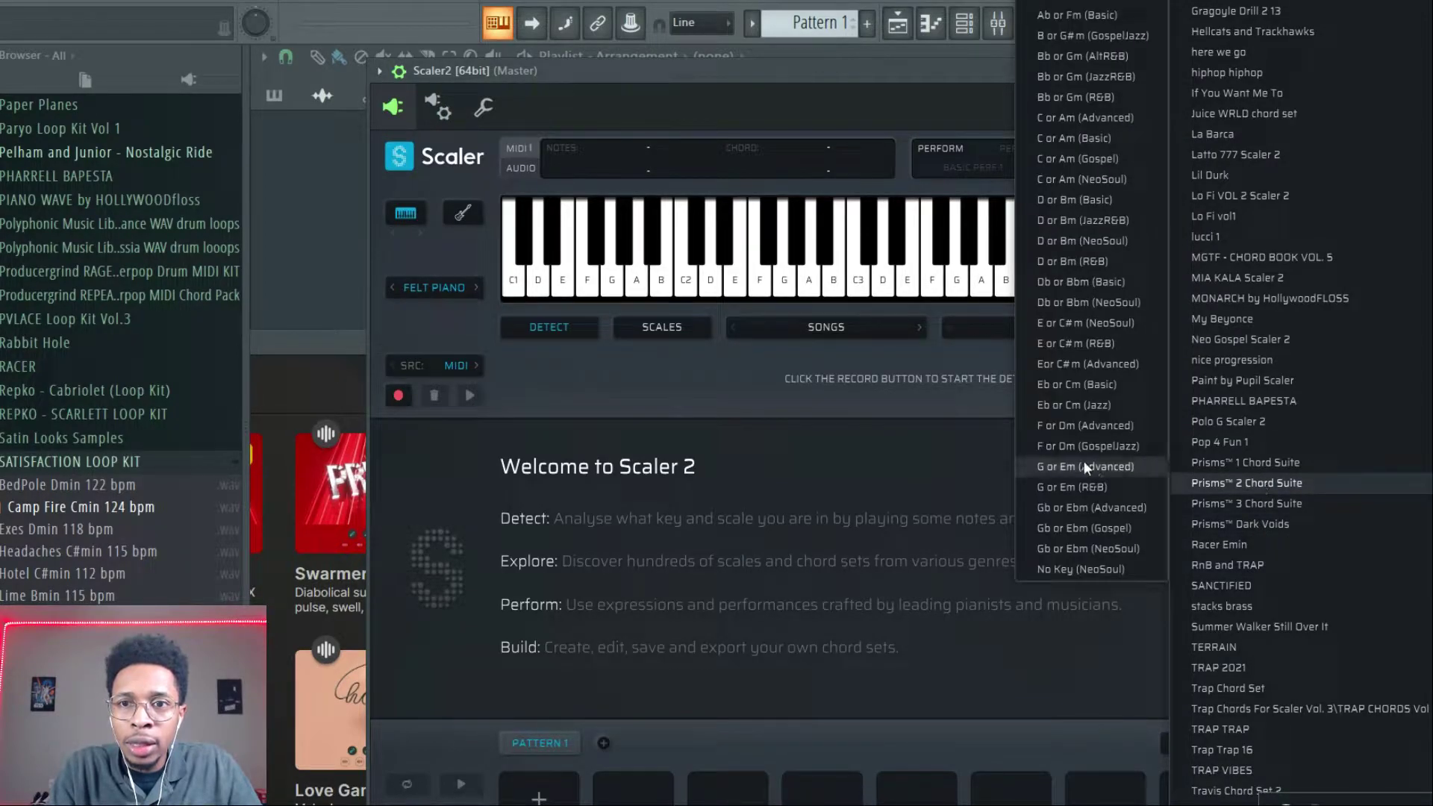
pyautogui.click(1090, 179)
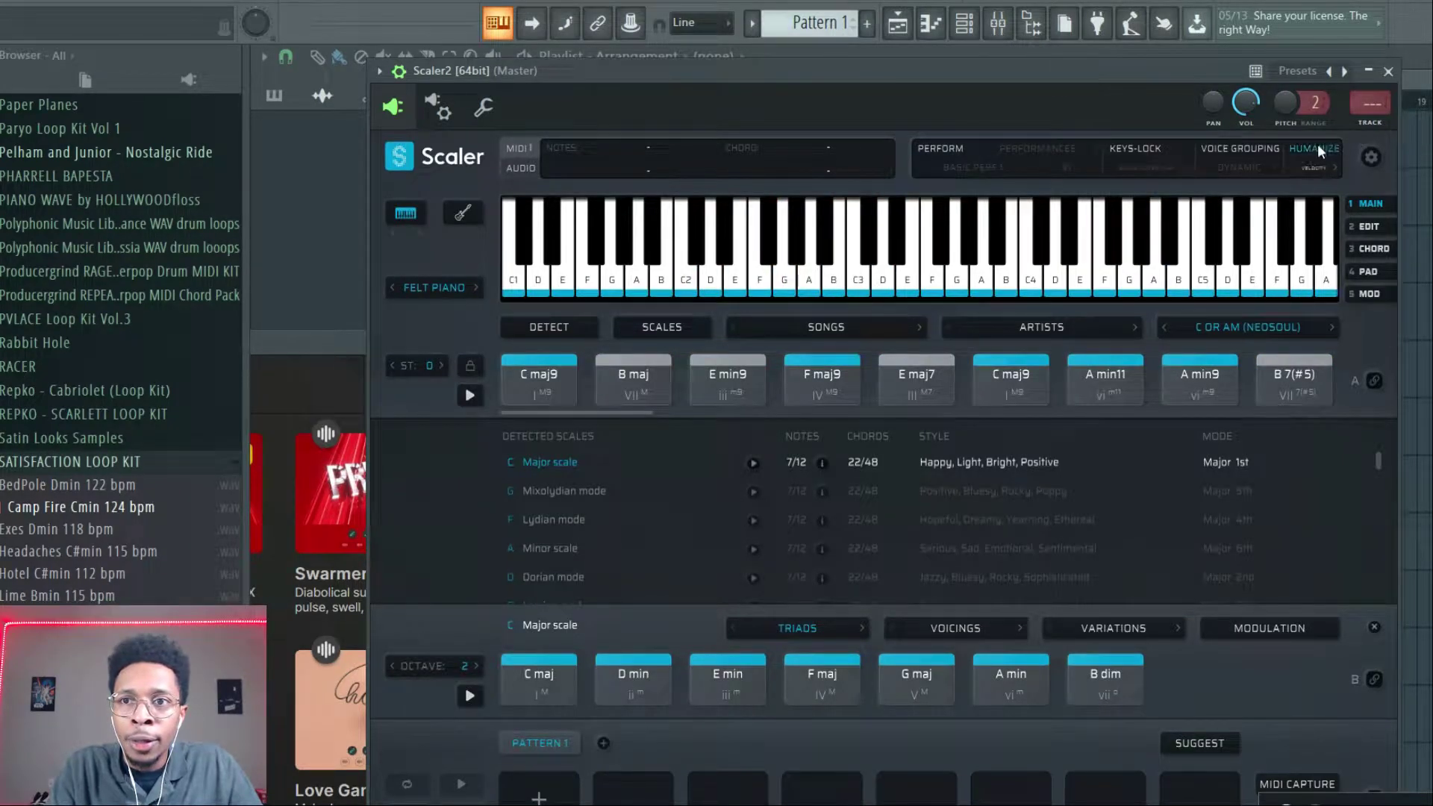
# Step: Turn on humanizing for both velocity and timing, and set the chord performance mode to Strumming
pyautogui.click(1318, 163)
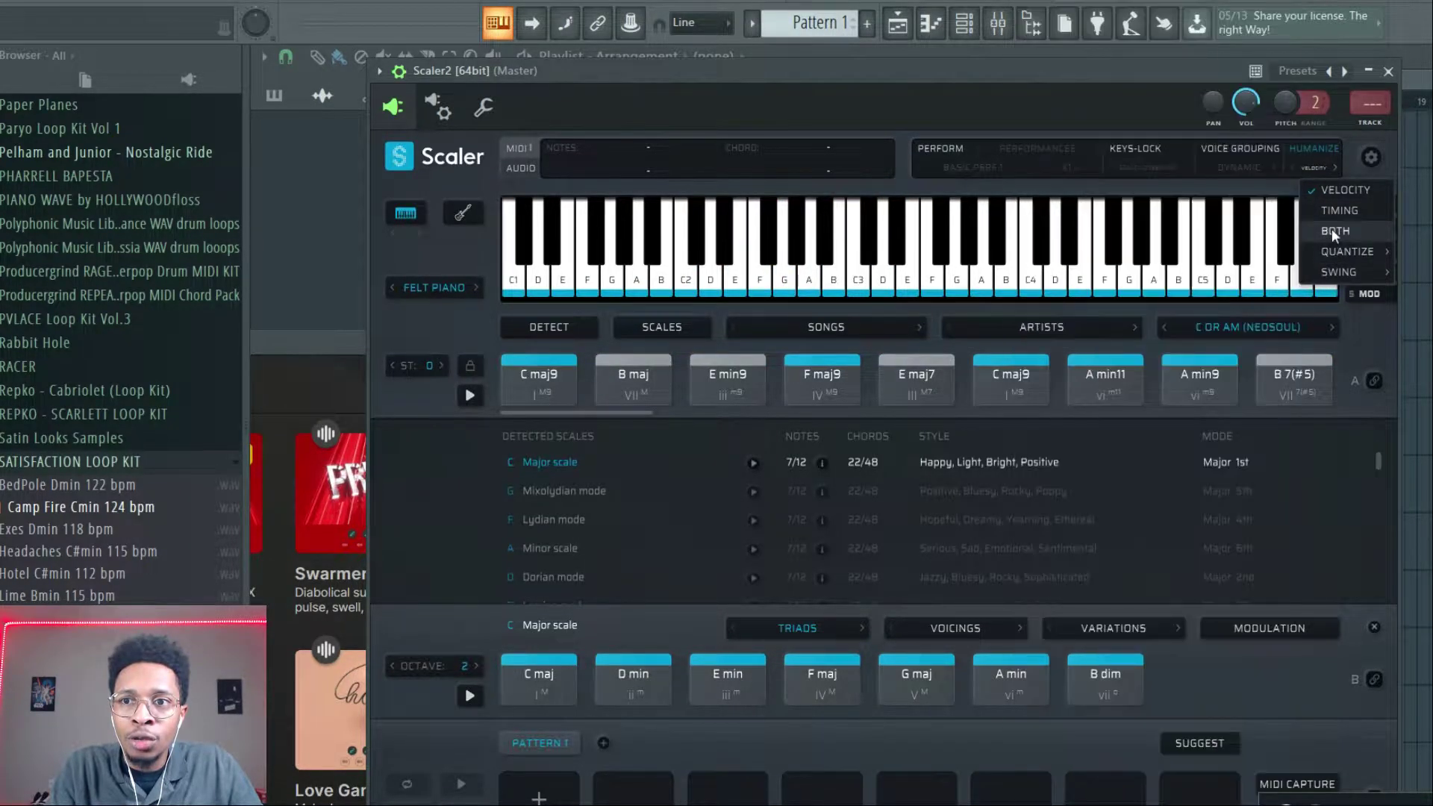
pyautogui.click(1335, 231)
pyautogui.click(1034, 146)
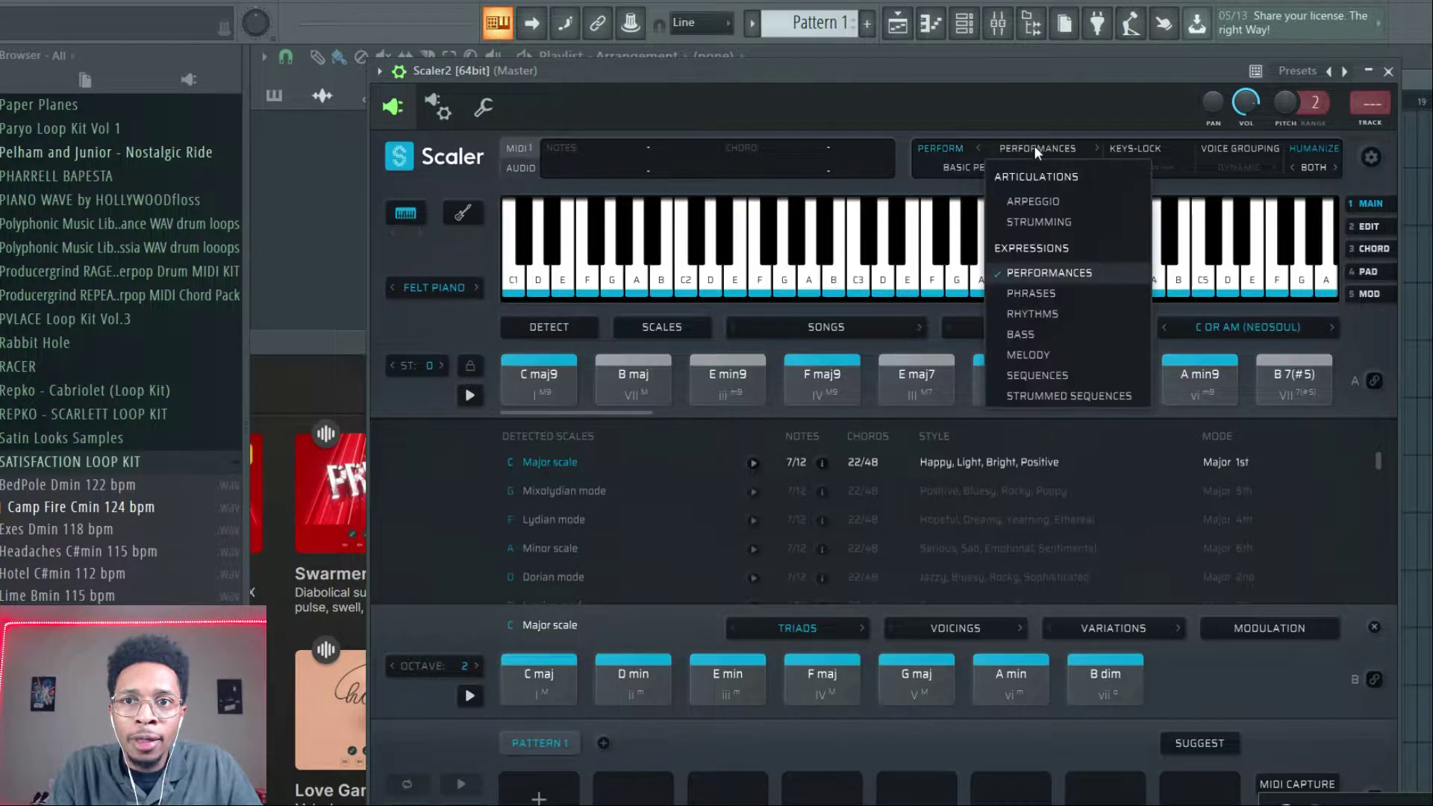
pyautogui.click(1035, 226)
# Step: Place C maj9, F maj9 and A min11 in the first, third and fifth slots of Pattern 1, with rests between
pyautogui.moveTo(541, 377); pyautogui.dragTo(539, 779)
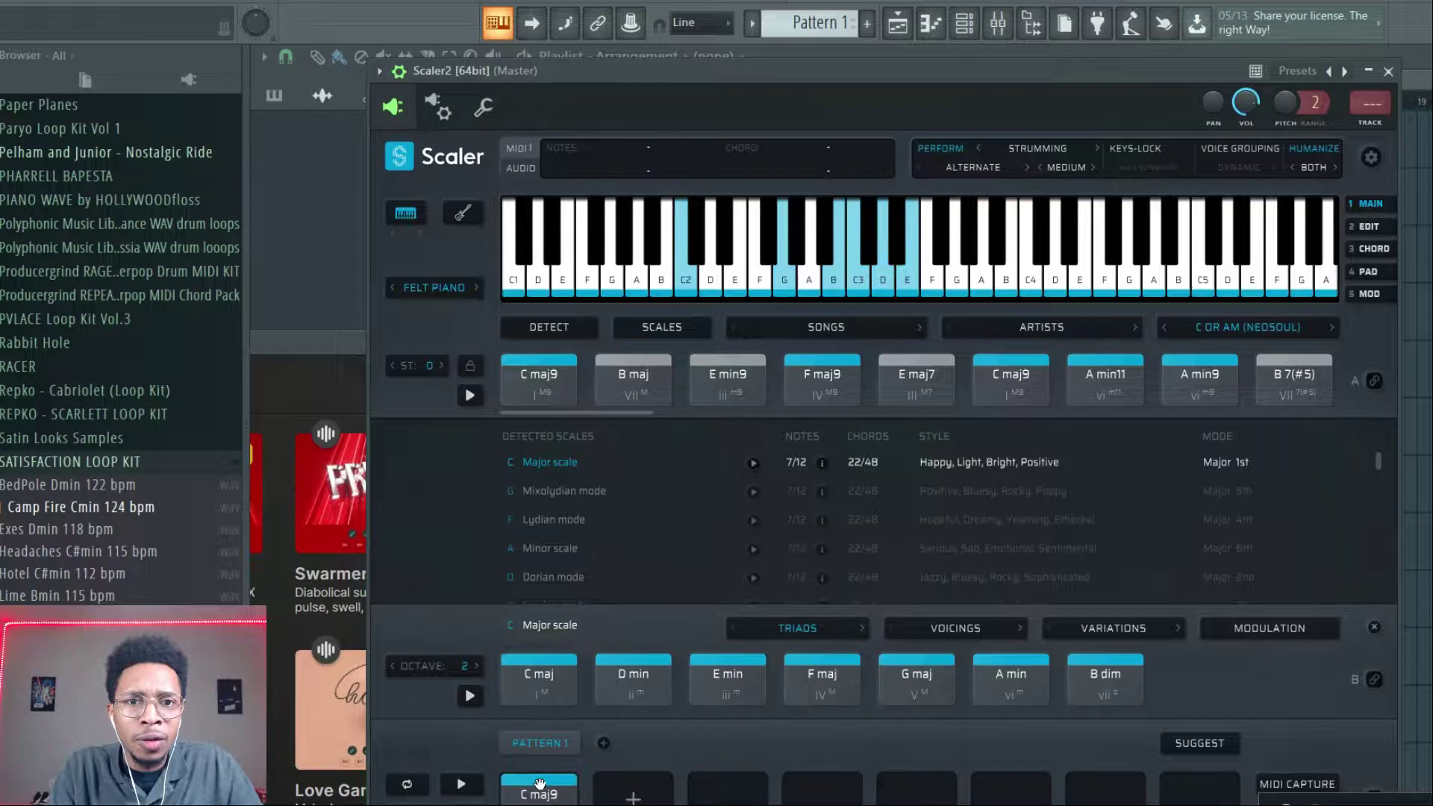
pyautogui.moveTo(822, 377); pyautogui.dragTo(726, 784)
pyautogui.moveTo(1105, 377); pyautogui.dragTo(916, 783)
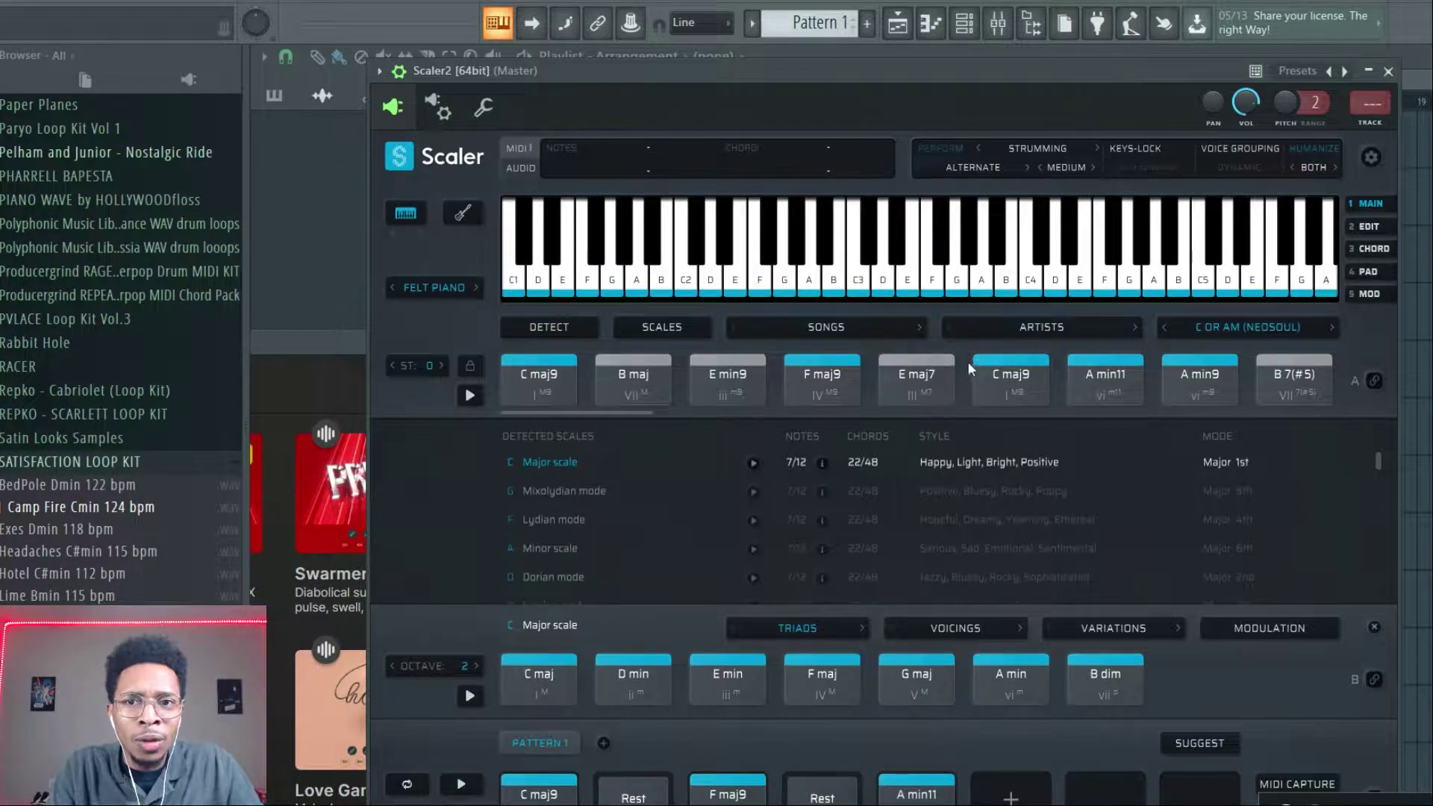
# Step: Audition the progression and add G maj add 9 11 / A to the seventh slot of Pattern 1
pyautogui.moveTo(633, 410); pyautogui.dragTo(751, 407)
pyautogui.click(854, 373)
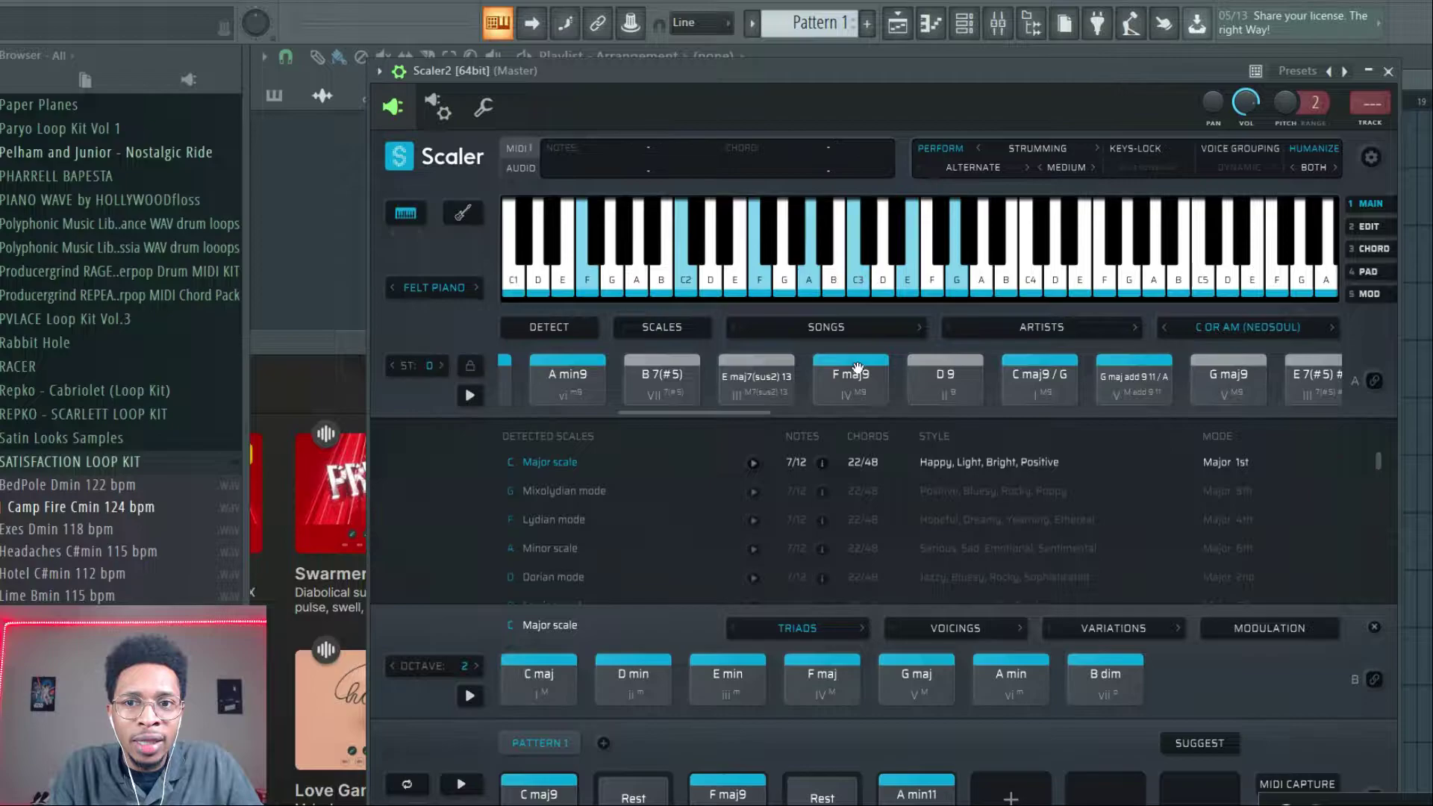
pyautogui.click(562, 793)
pyautogui.click(562, 792)
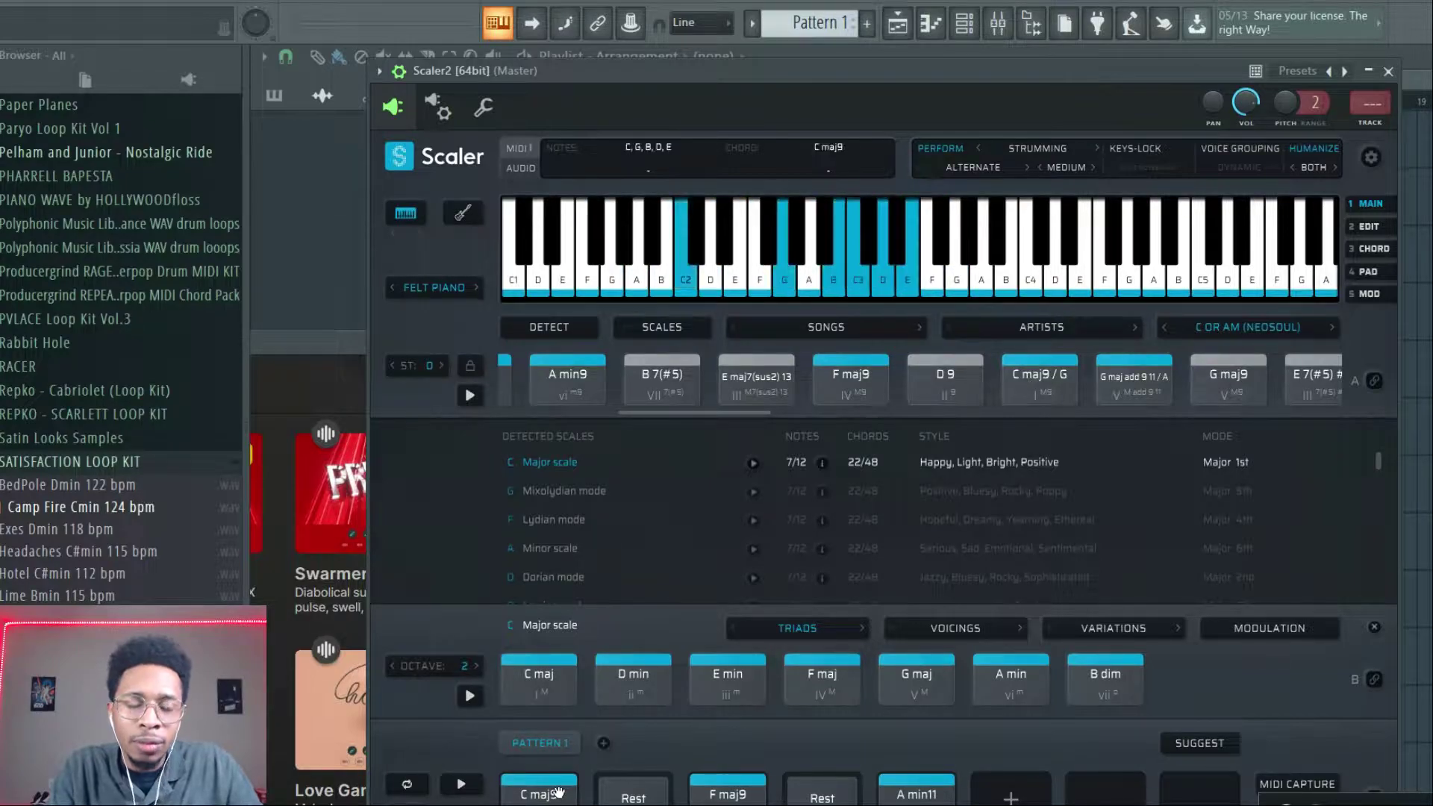
pyautogui.click(735, 796)
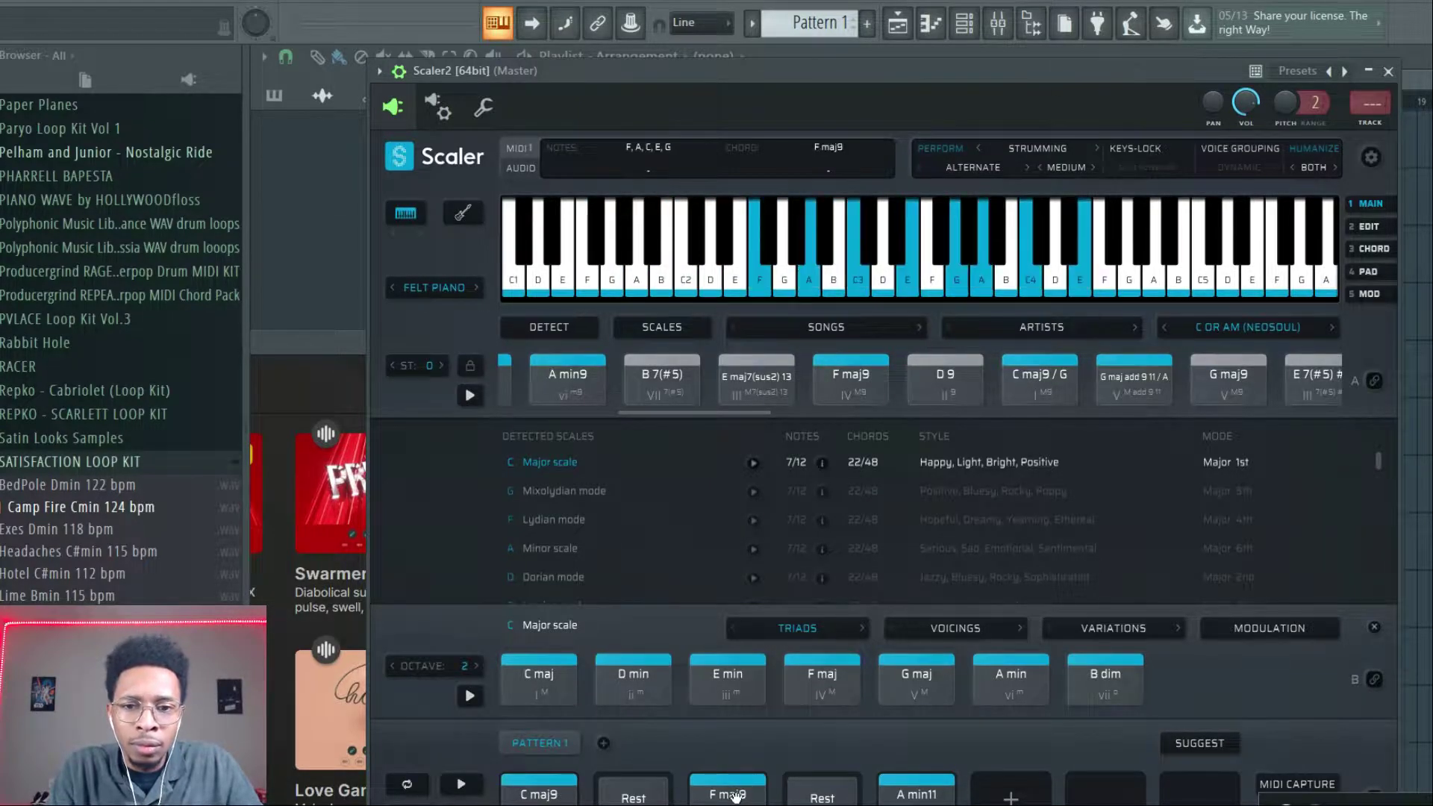
pyautogui.click(933, 793)
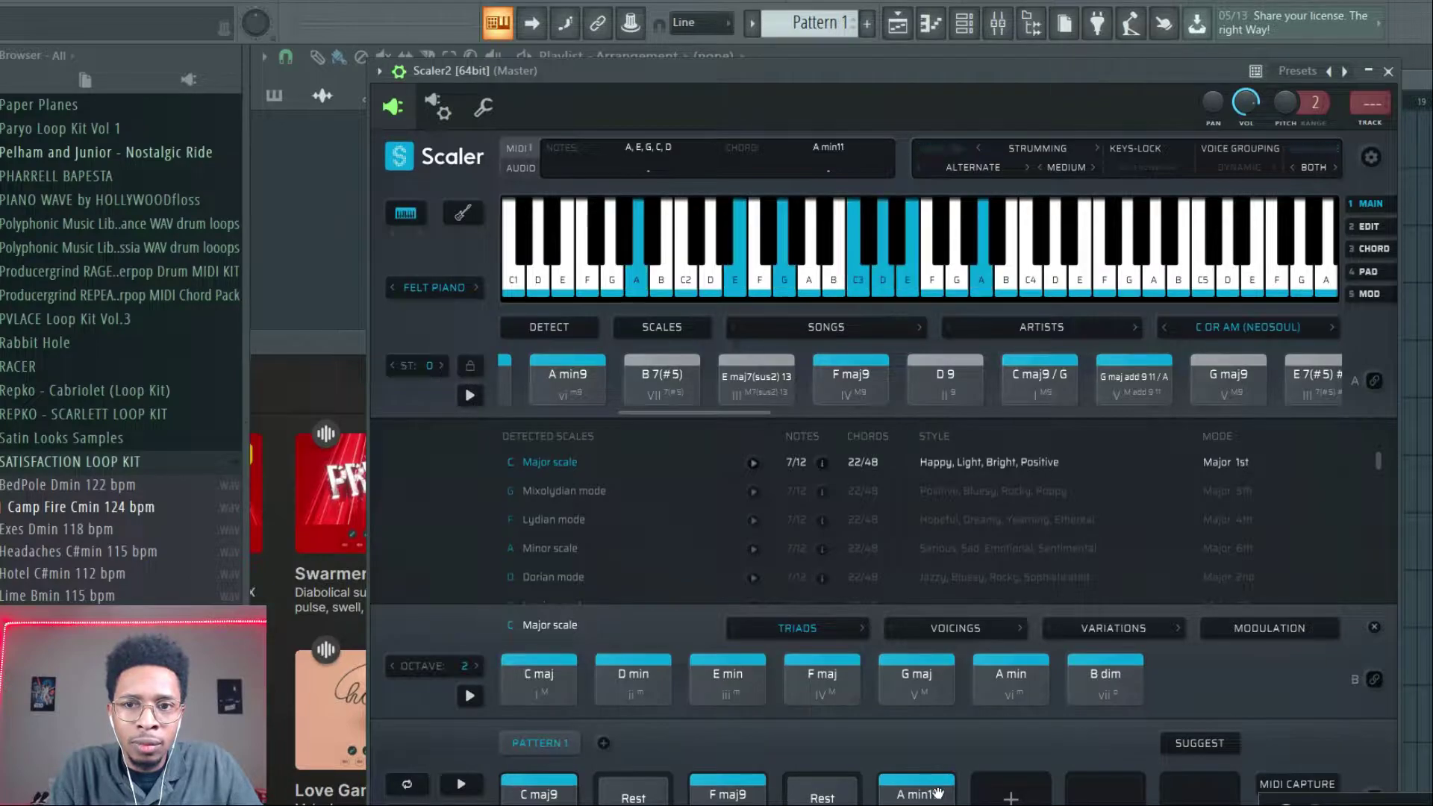
pyautogui.moveTo(1134, 381); pyautogui.dragTo(1104, 791)
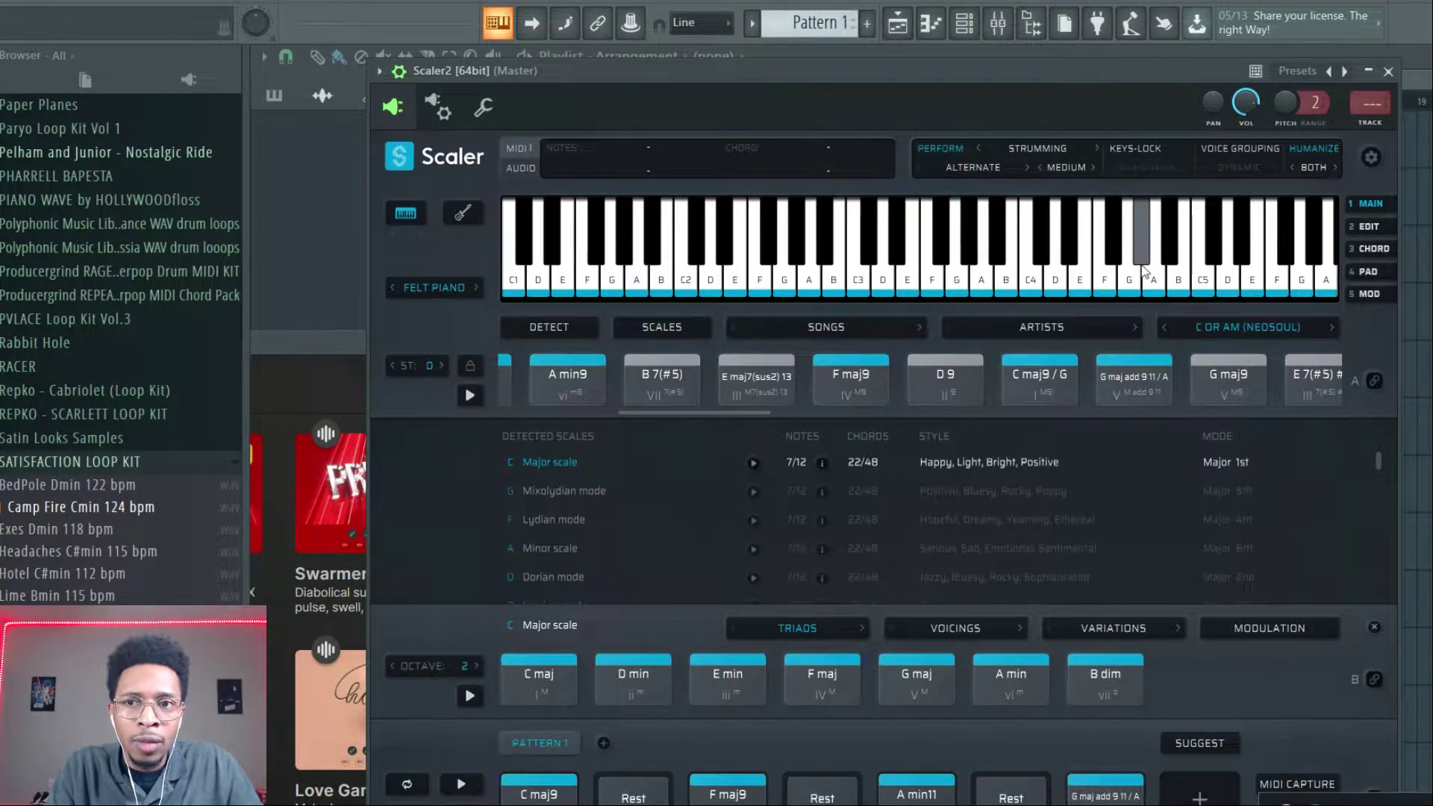
# Step: Export the chord pattern as MIDI onto the Scaler2 channel and open its notes in the piano roll
pyautogui.moveTo(1127, 72); pyautogui.dragTo(482, 45)
pyautogui.moveTo(677, 789); pyautogui.dragTo(912, 480)
pyautogui.moveTo(926, 379); pyautogui.dragTo(927, 380)
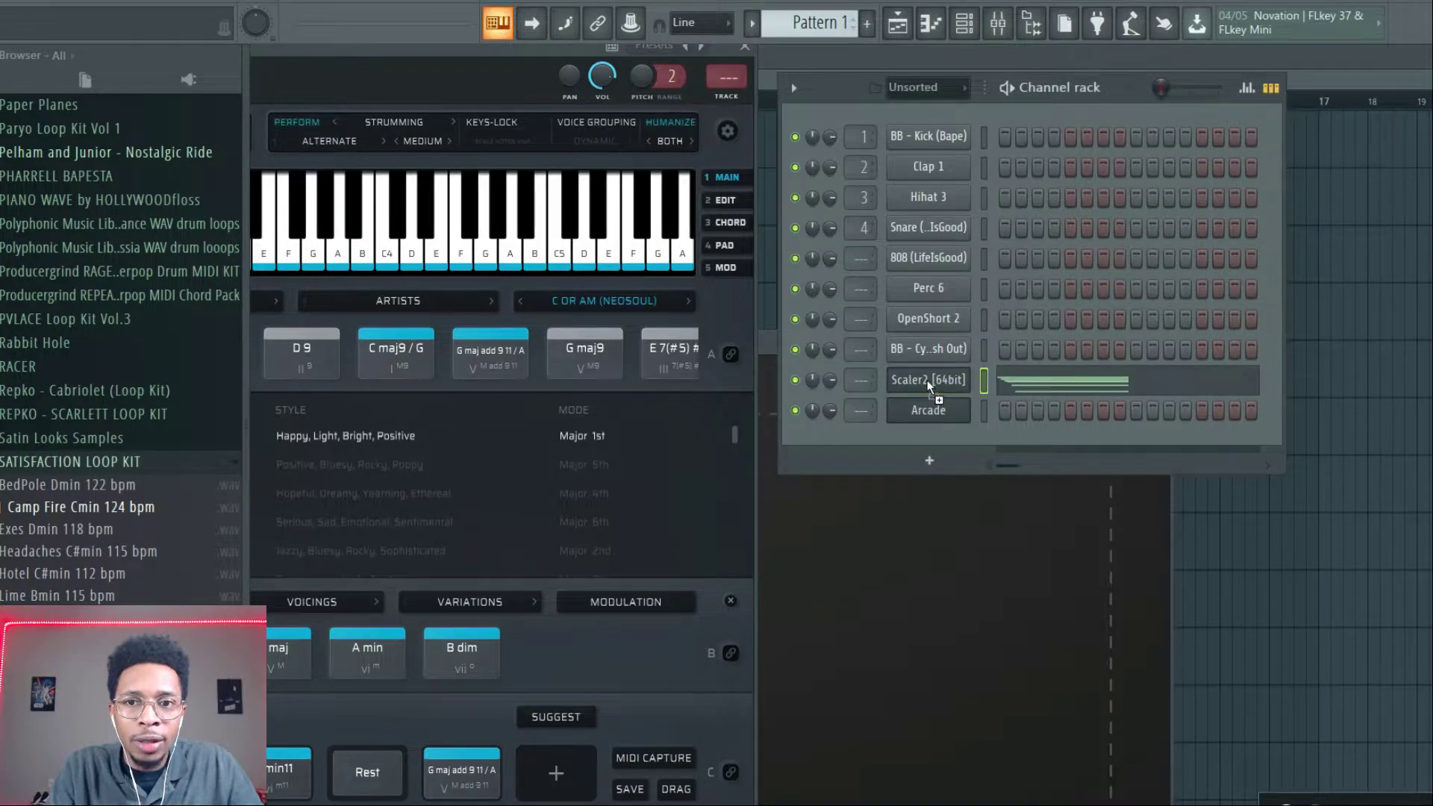
pyautogui.click(1029, 382)
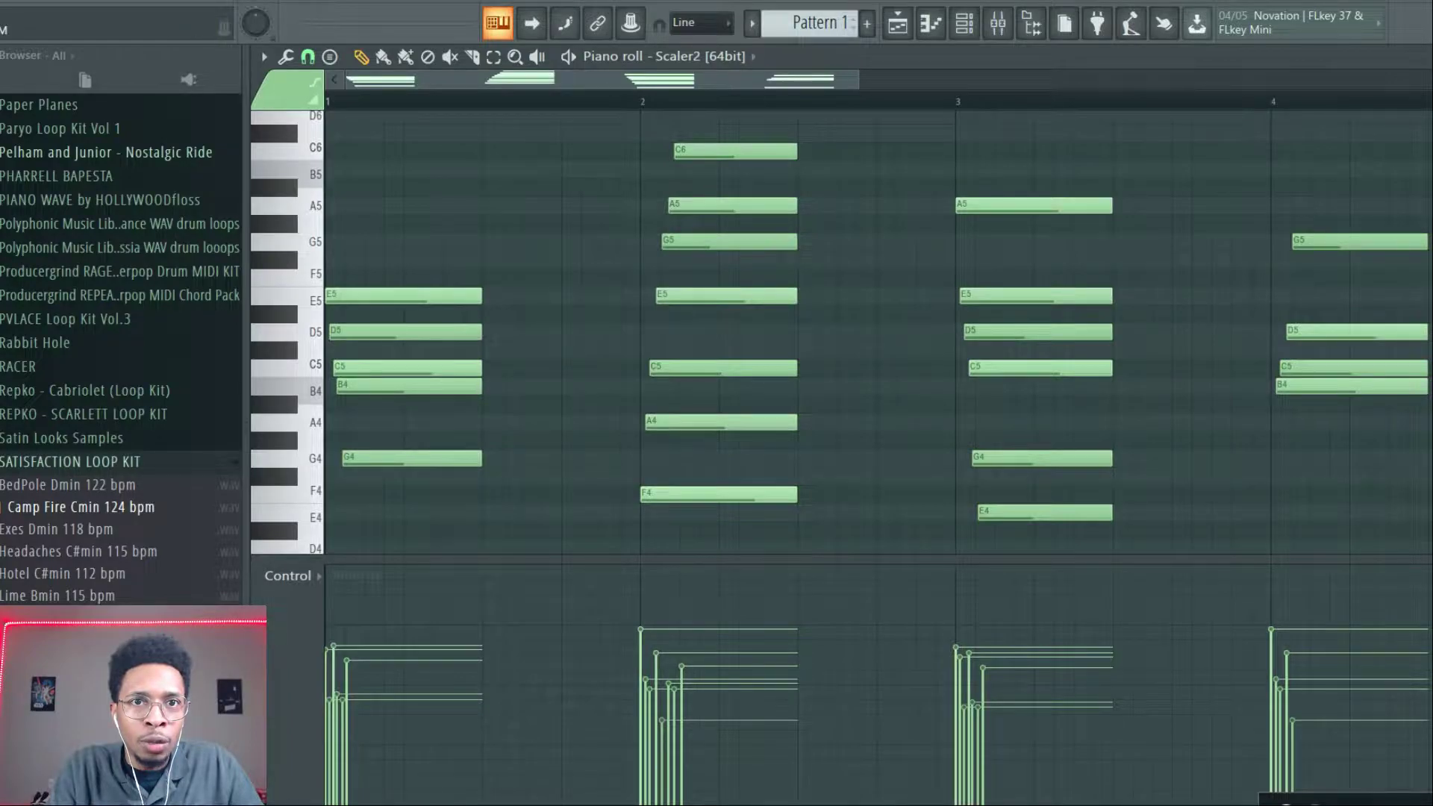
# Step: Lengthen all the chord notes together so each chord lasts until the next bar, and play the pattern
pyautogui.click(735, 446)
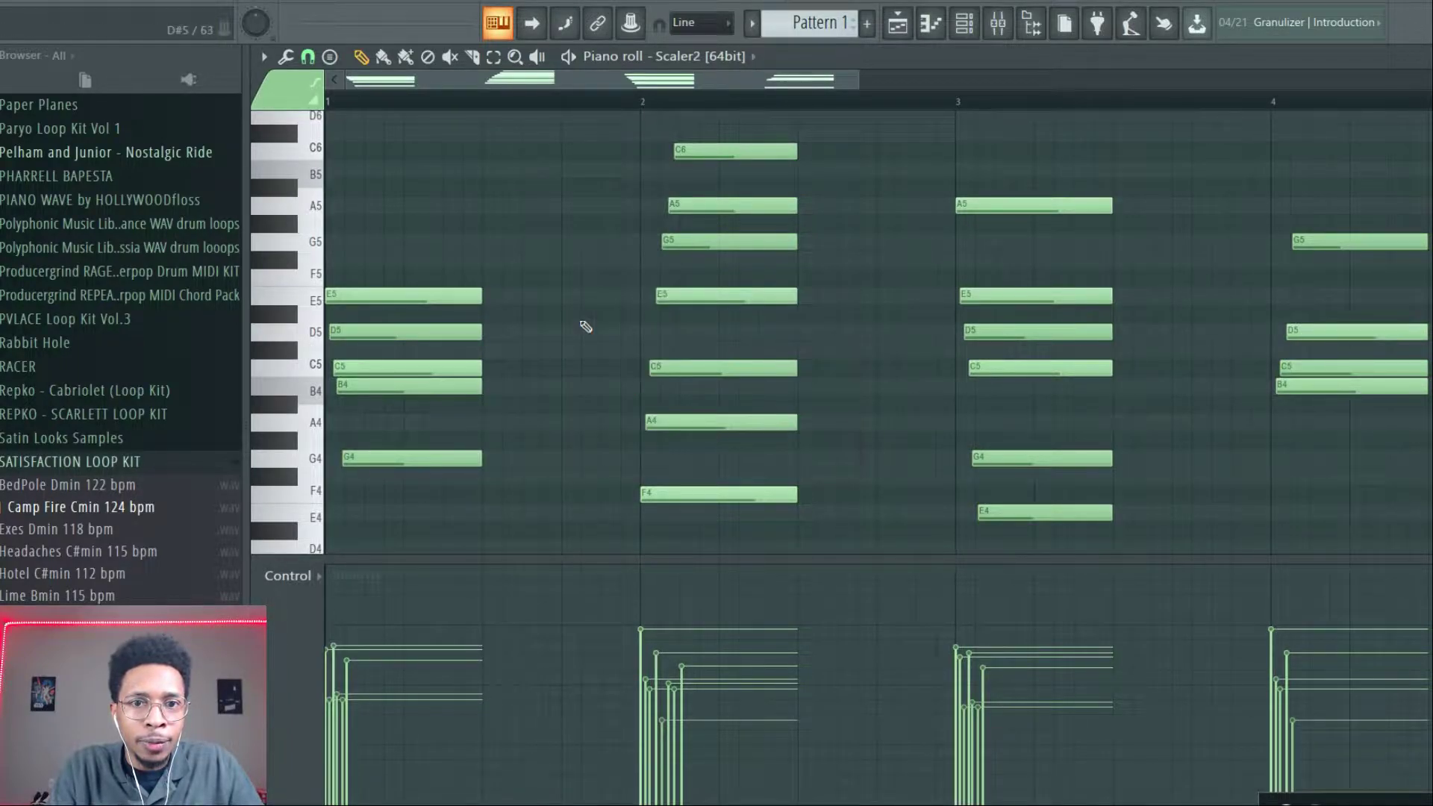
pyautogui.hotkey('ctrl', 'a')
pyautogui.moveTo(482, 290); pyautogui.dragTo(628, 321)
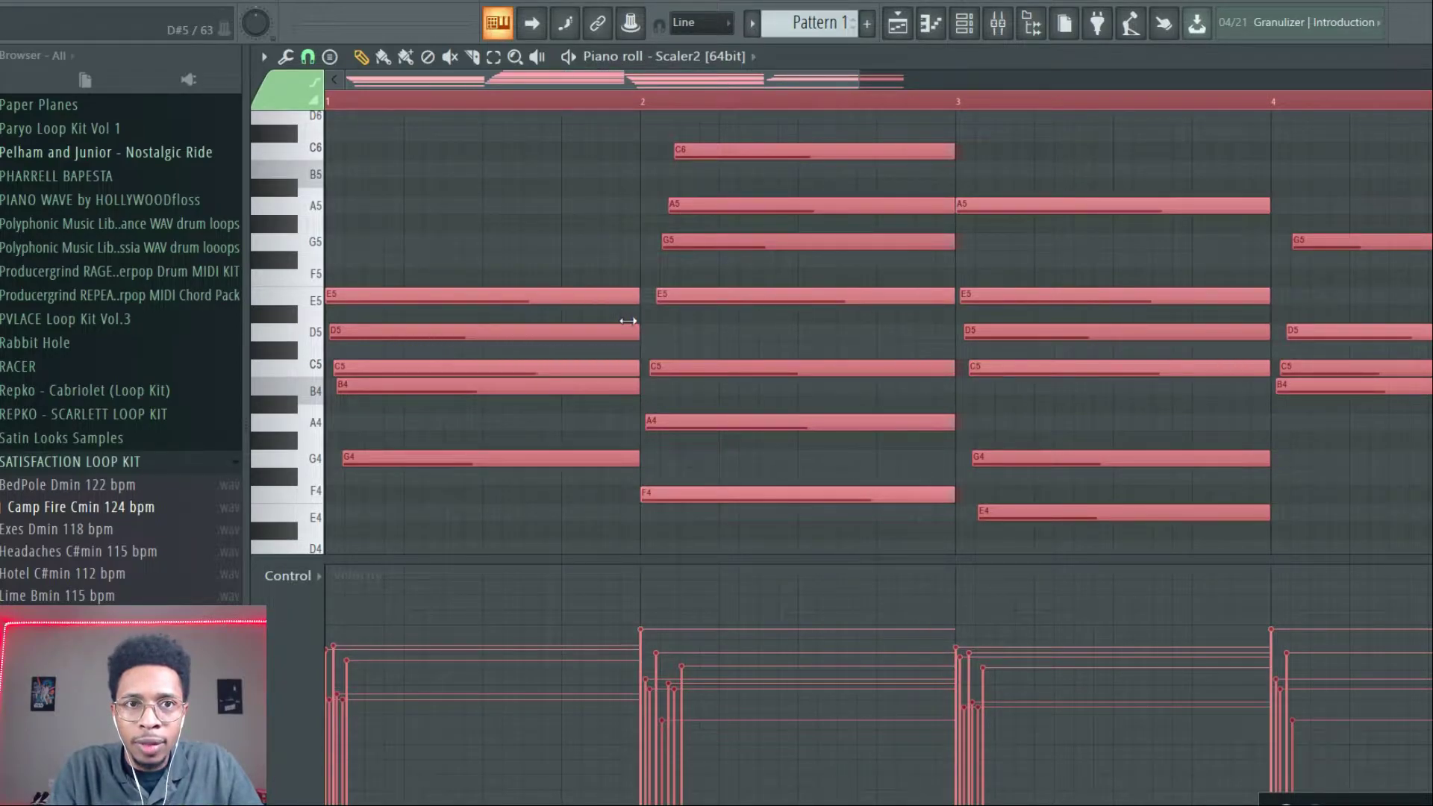
pyautogui.press('space')
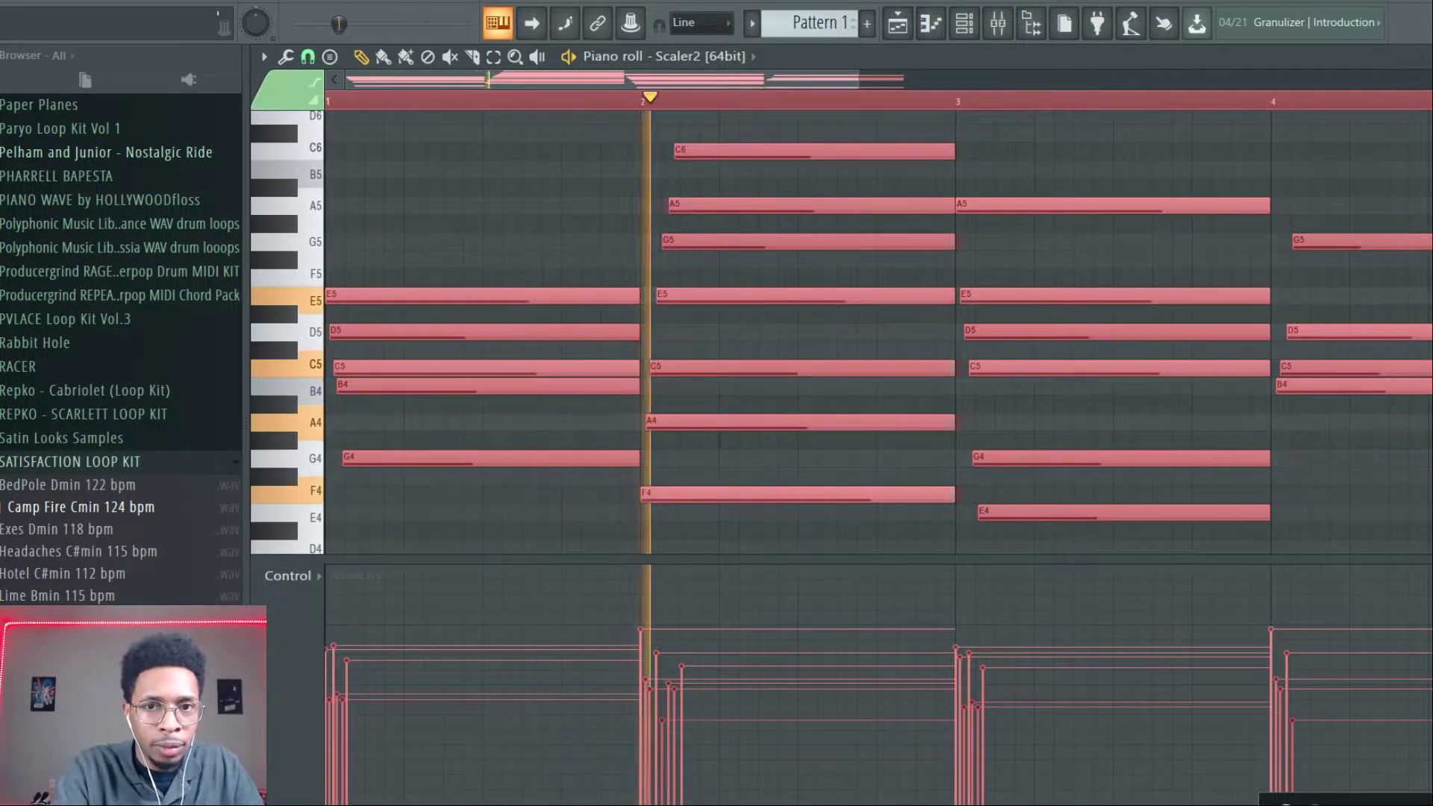
# Step: Bring up the Arcade plugin from the channel rack and open the Hooked line's page of sampler kits
pyautogui.press('F6')
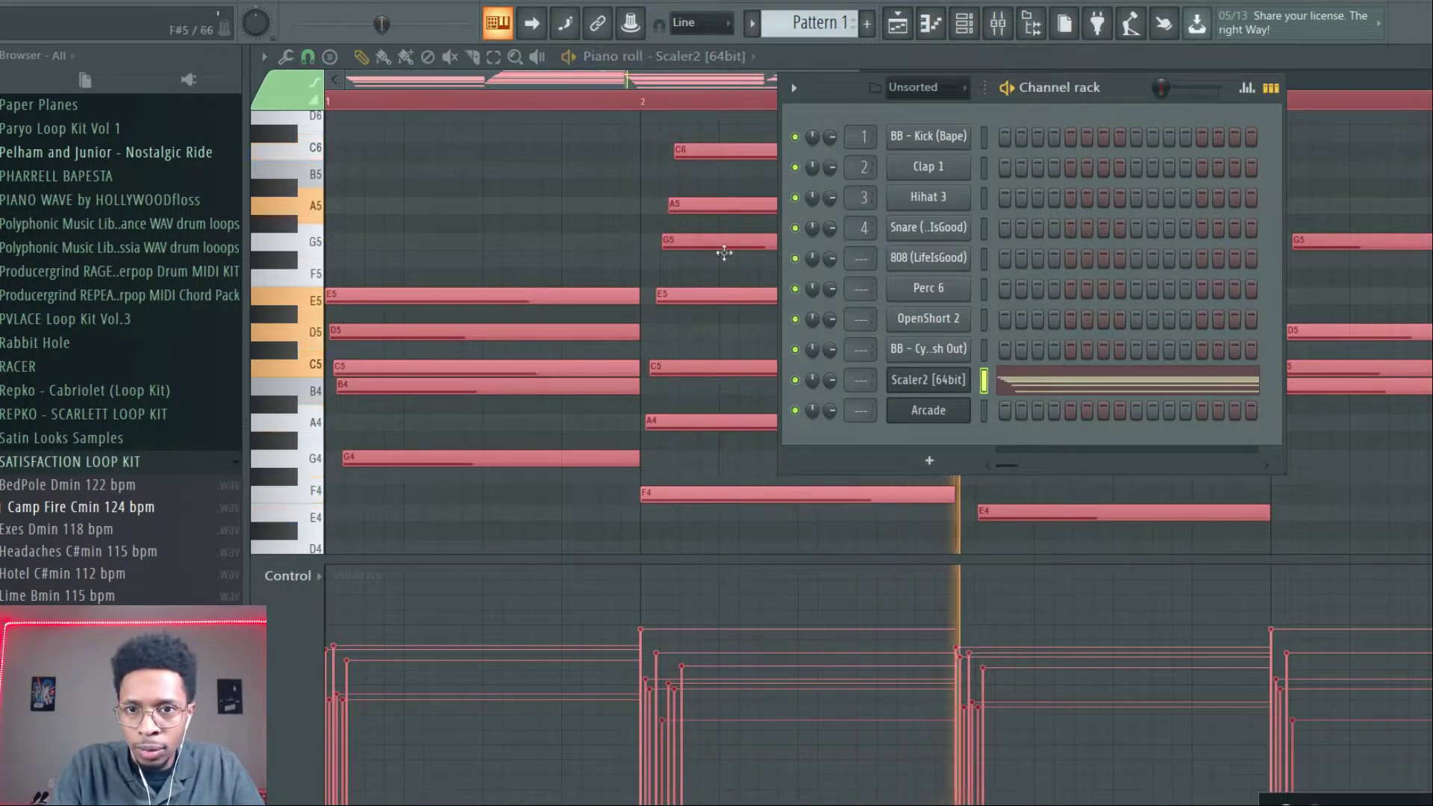
pyautogui.click(942, 379)
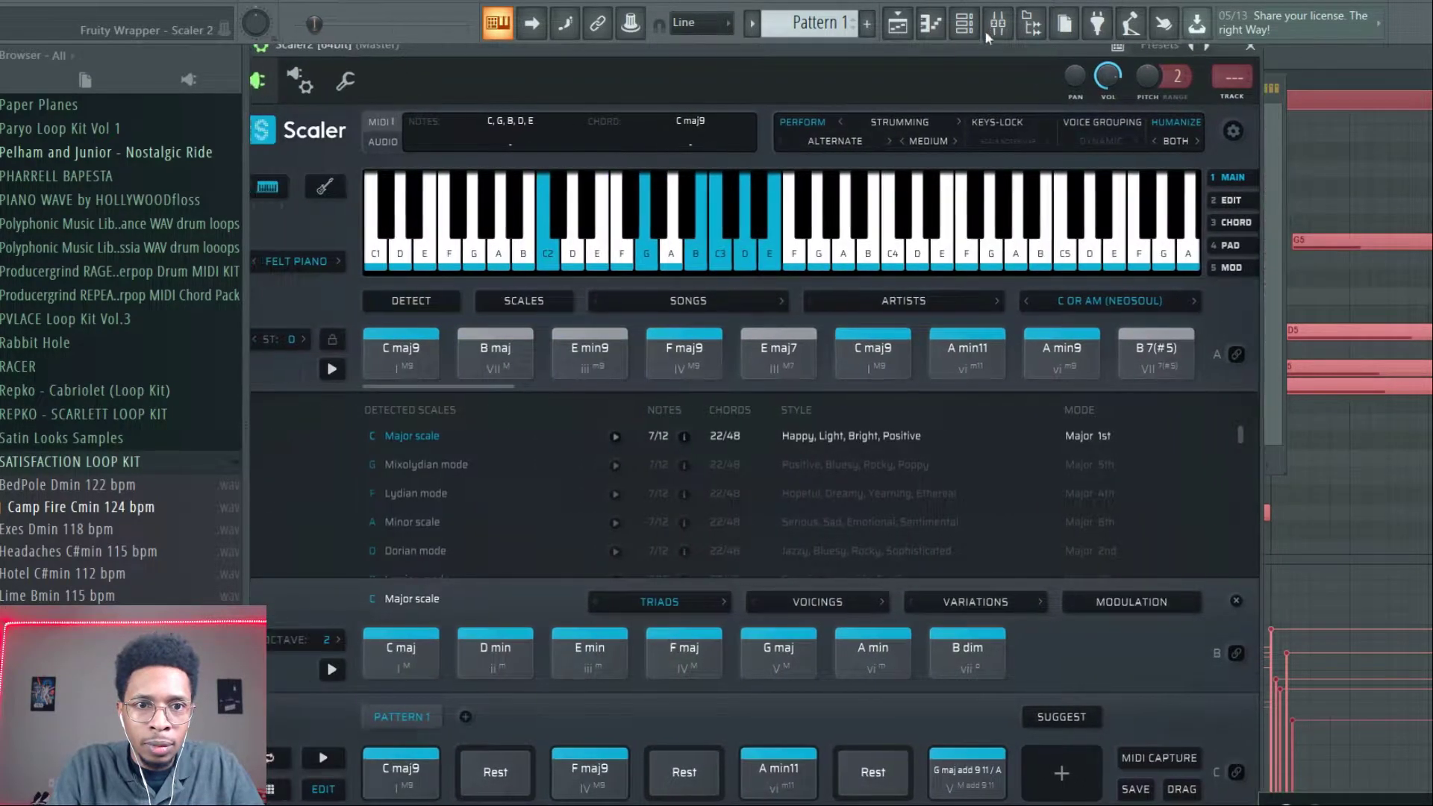
pyautogui.moveTo(987, 44); pyautogui.dragTo(666, 417)
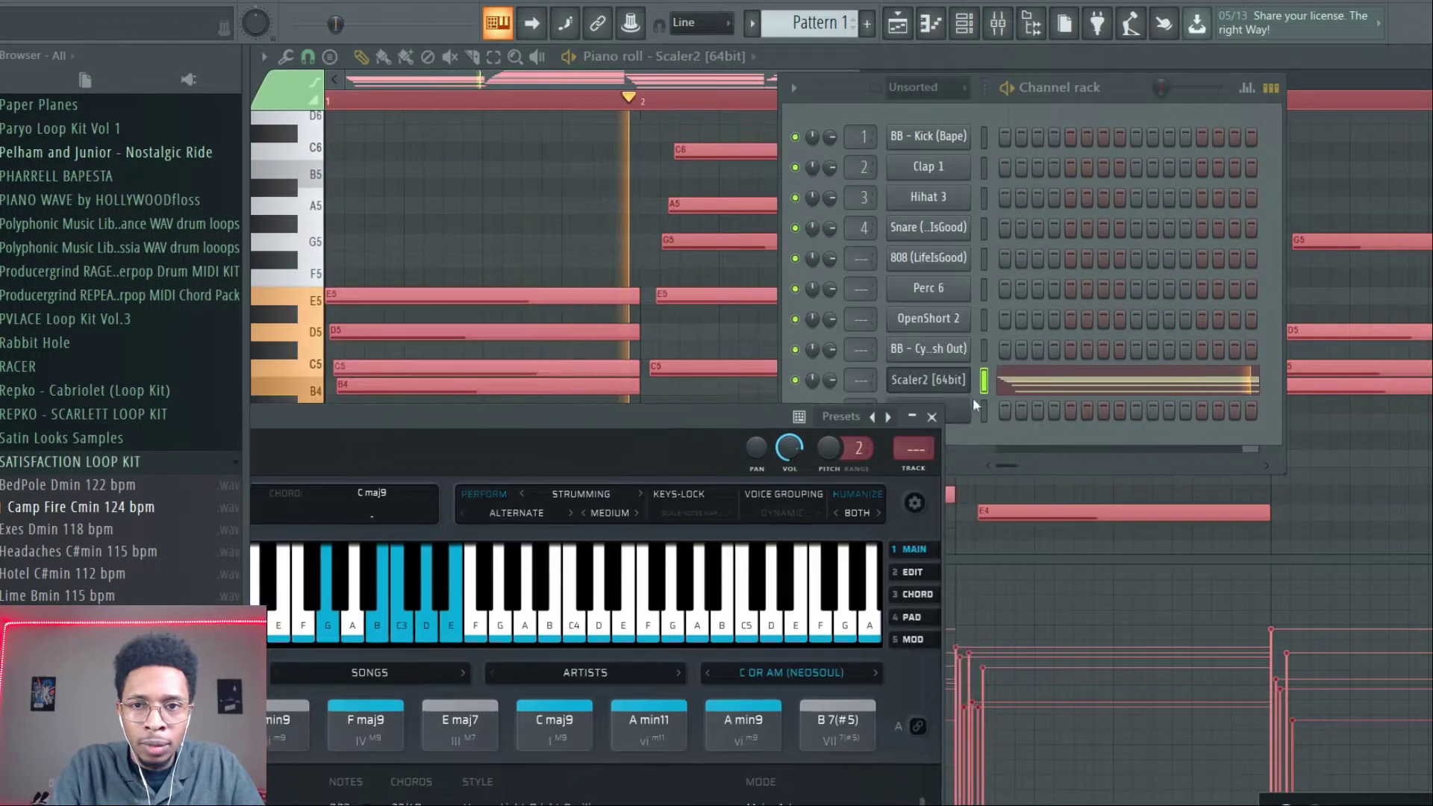
pyautogui.click(956, 414)
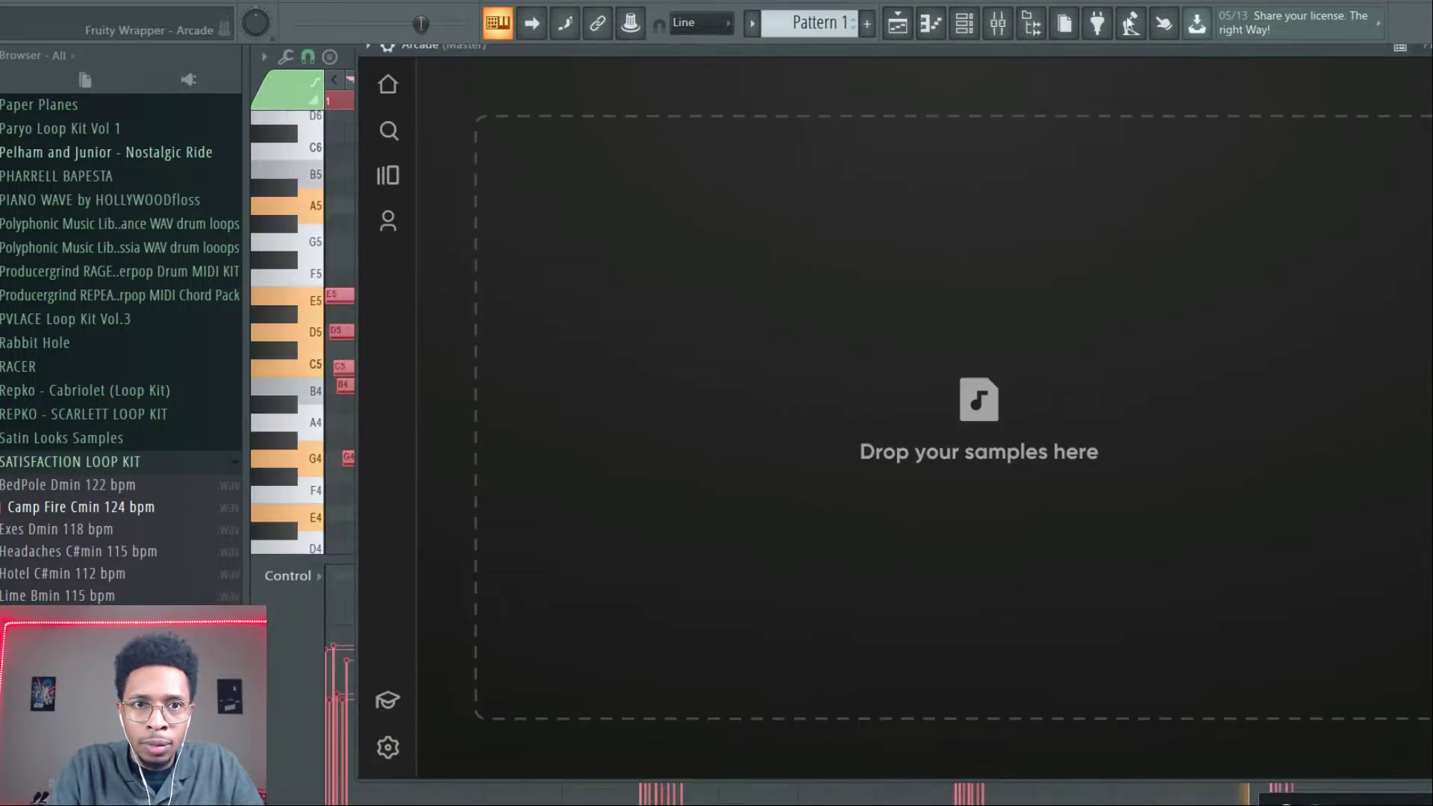
pyautogui.click(395, 176)
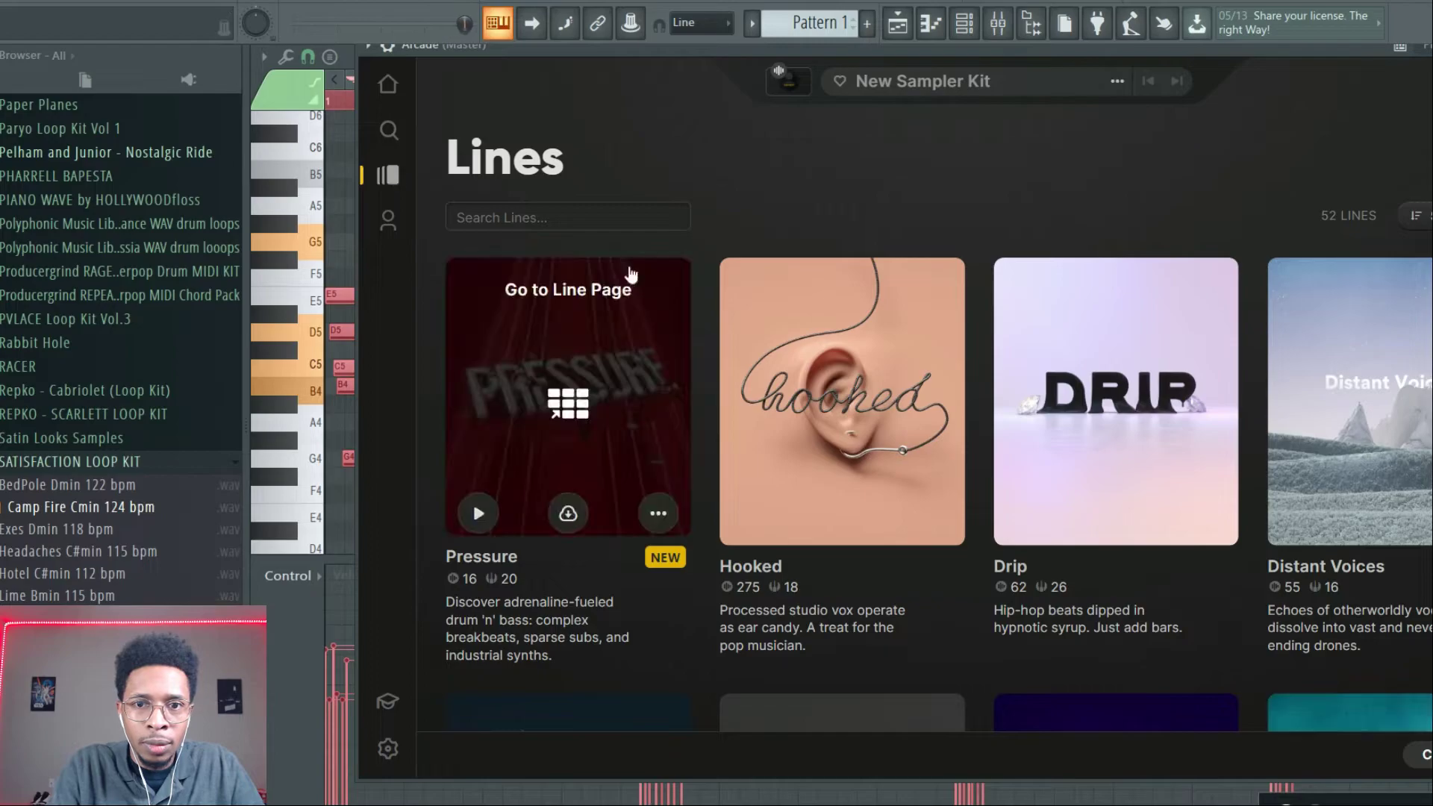
pyautogui.click(804, 353)
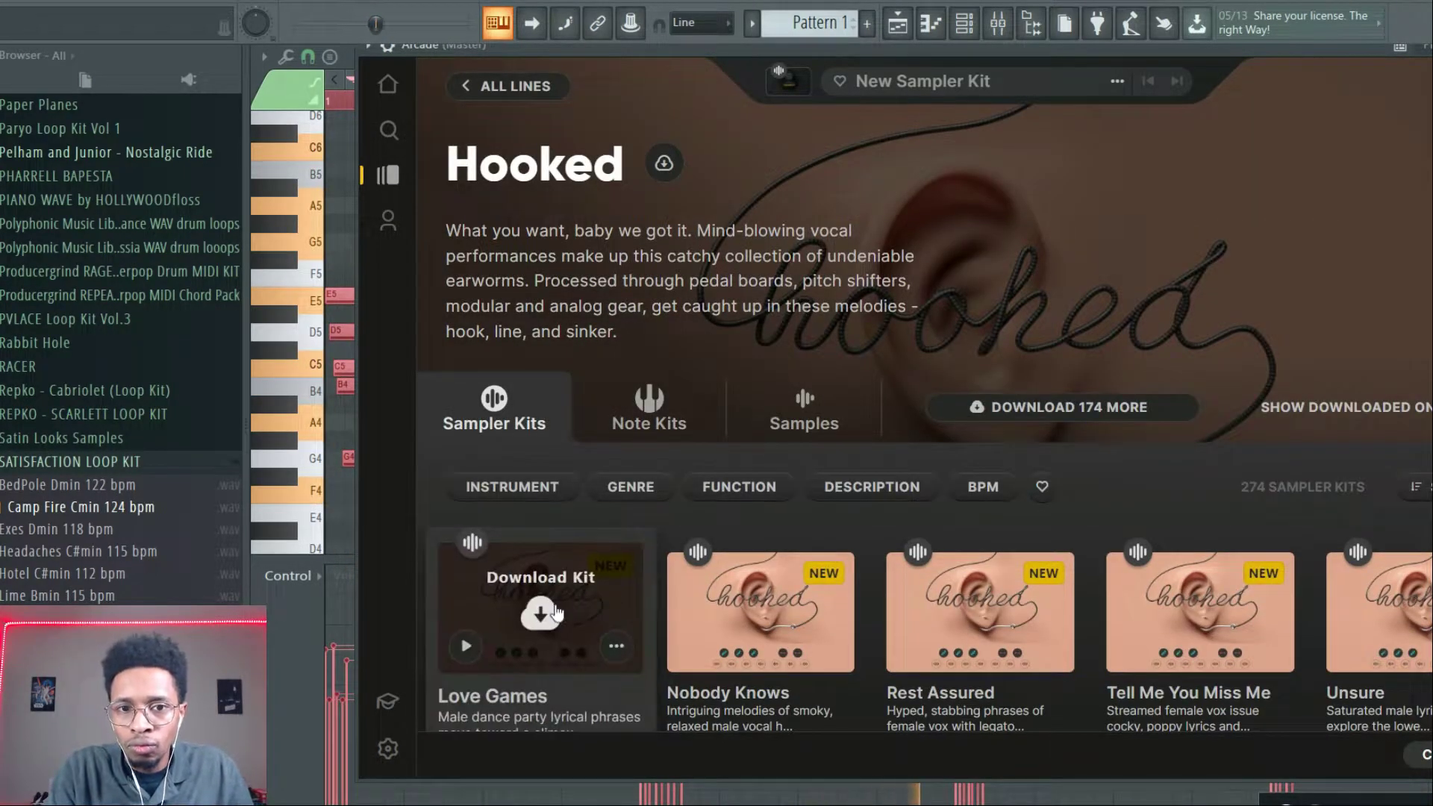
# Step: Download and load the Love Games sampler kit, and set Arcade's session key to C Maj
pyautogui.click(540, 618)
pyautogui.scroll(-2, 601, 485)
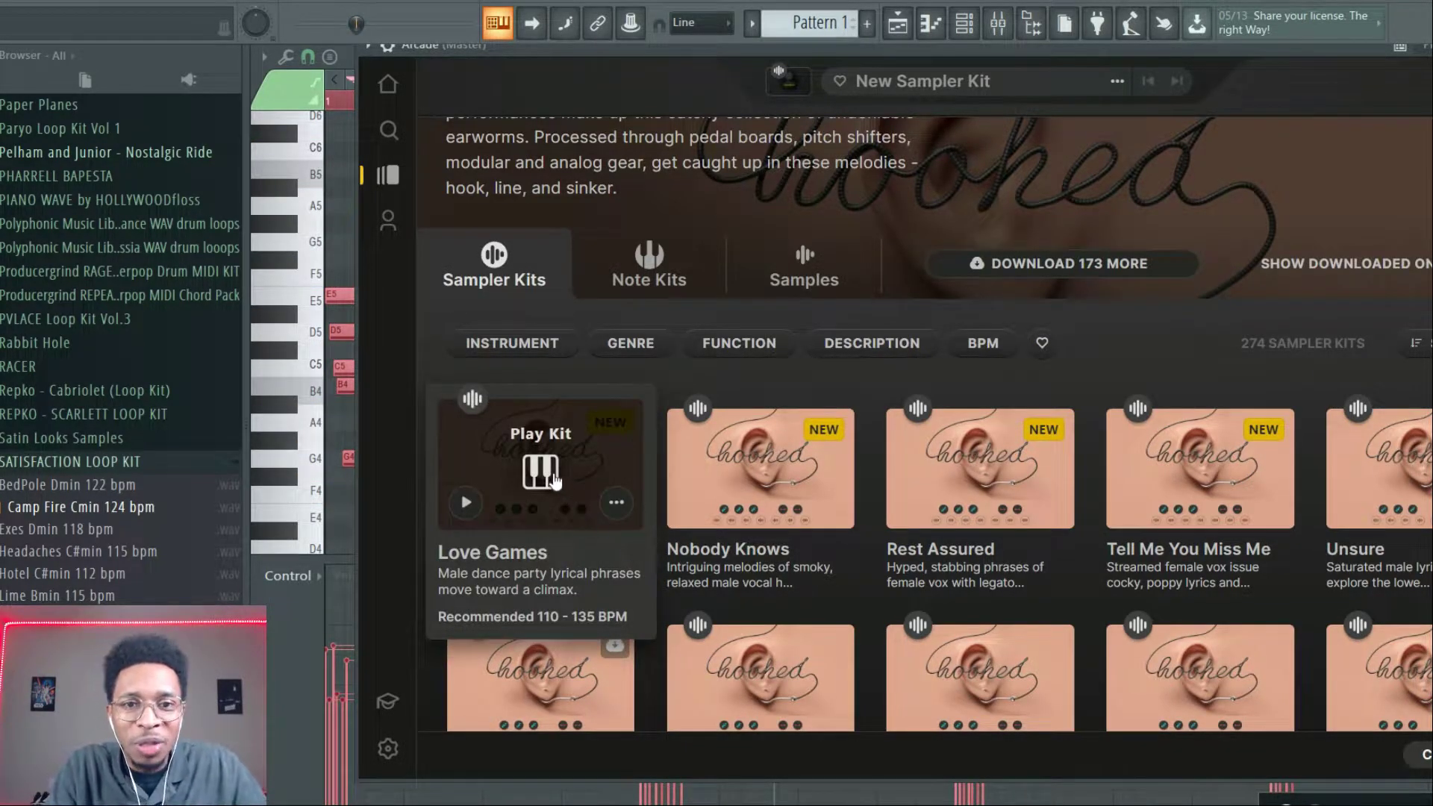
pyautogui.click(540, 471)
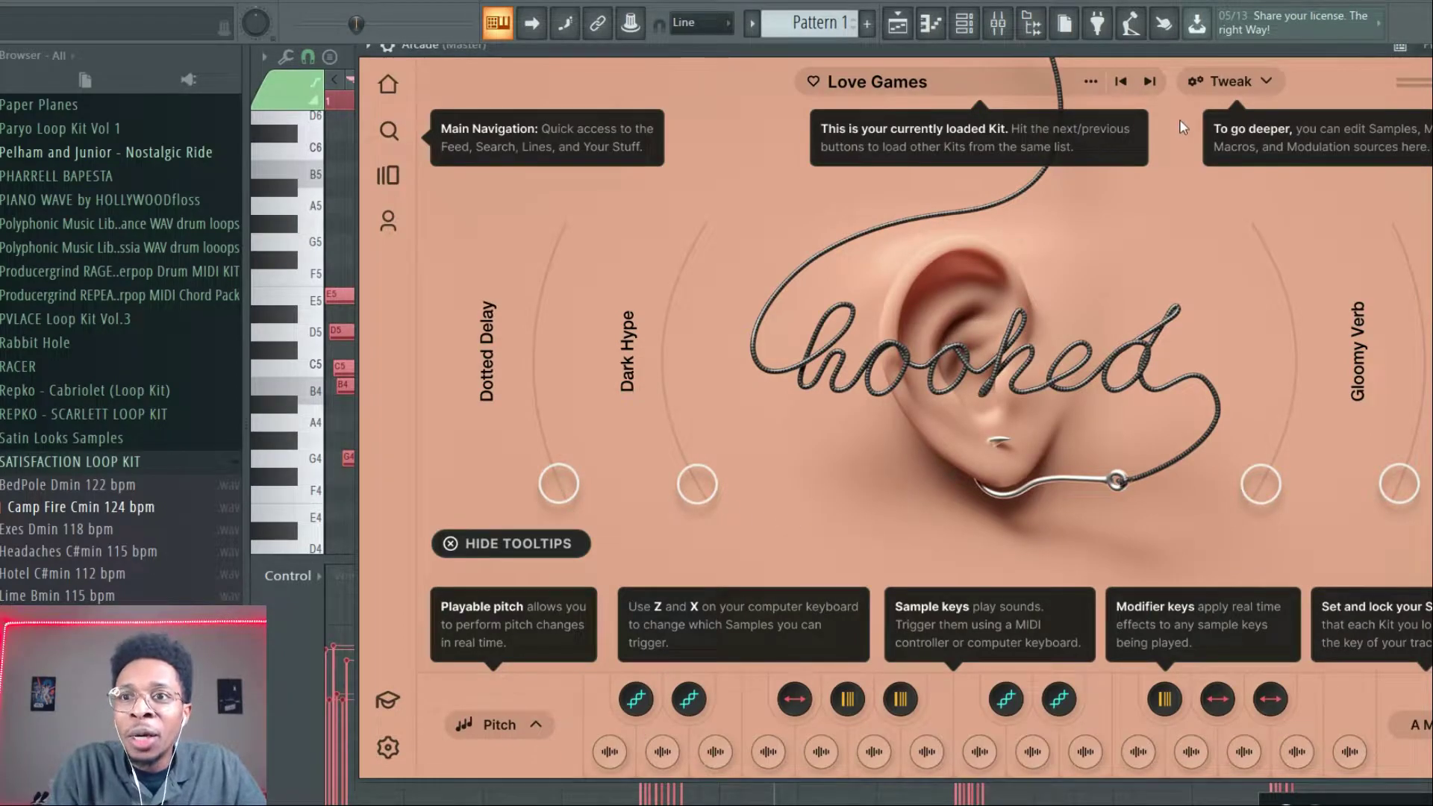
pyautogui.moveTo(1181, 43); pyautogui.dragTo(1074, 41)
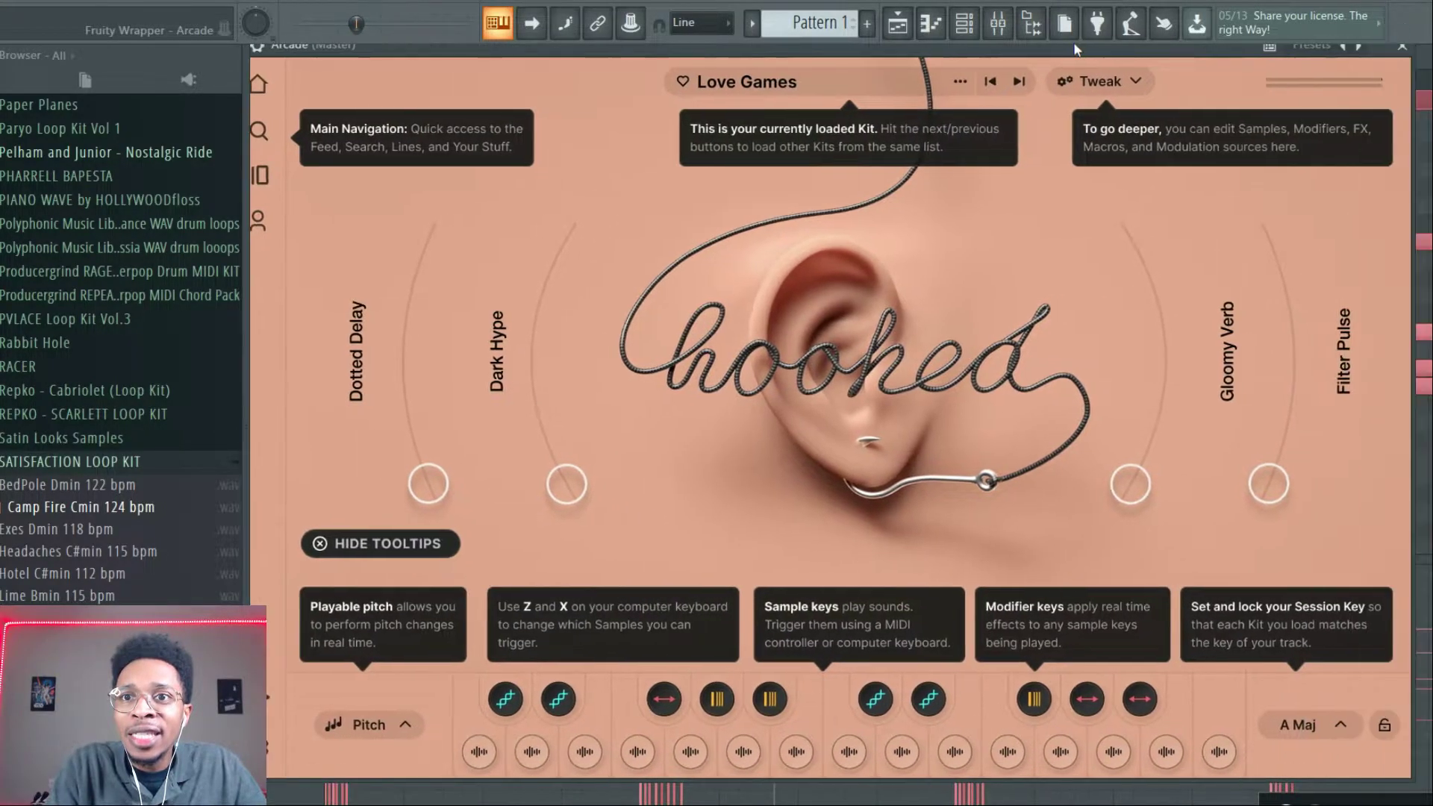
pyautogui.click(1363, 729)
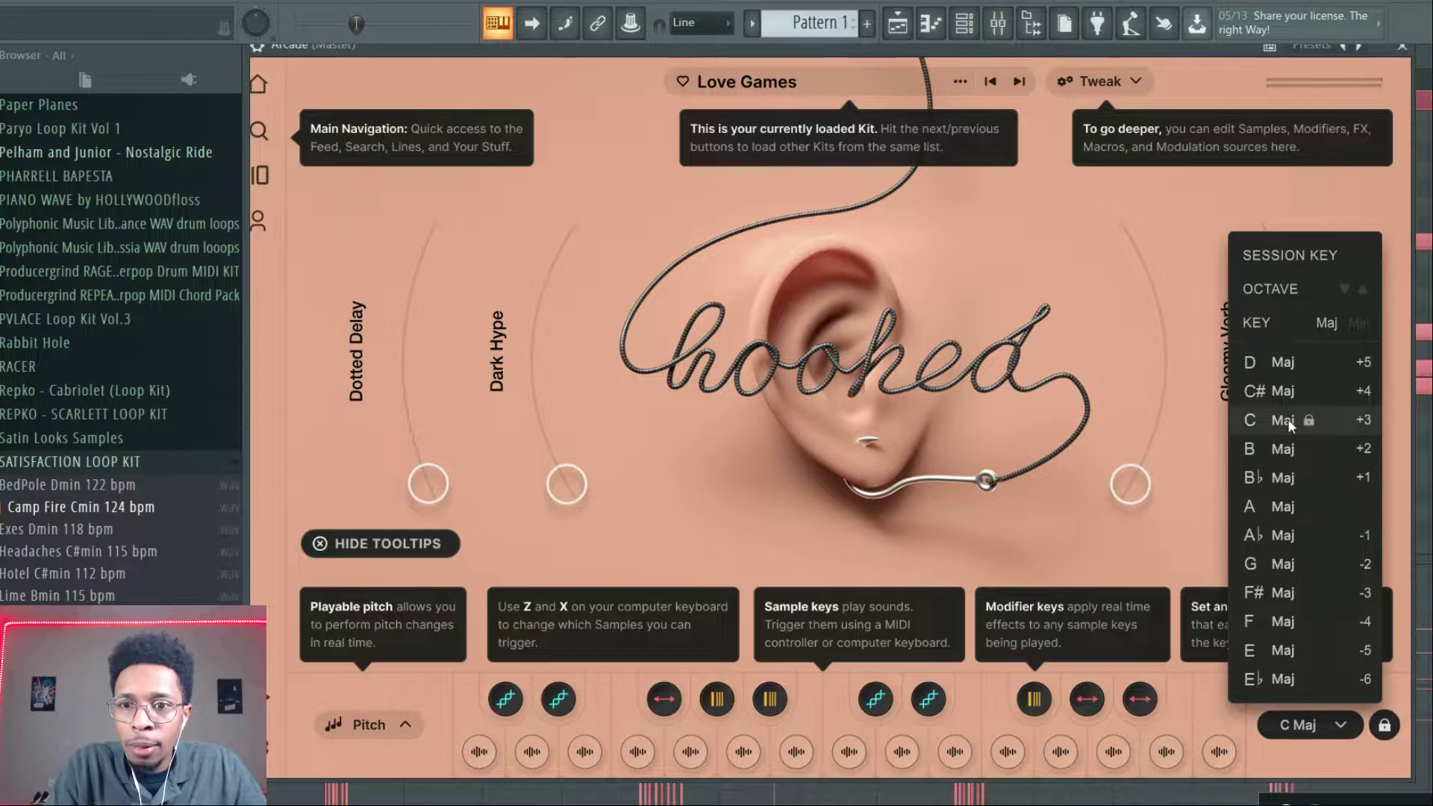
# Step: Audition the first four samples of the Love Games kit one after another
pyautogui.click(481, 749)
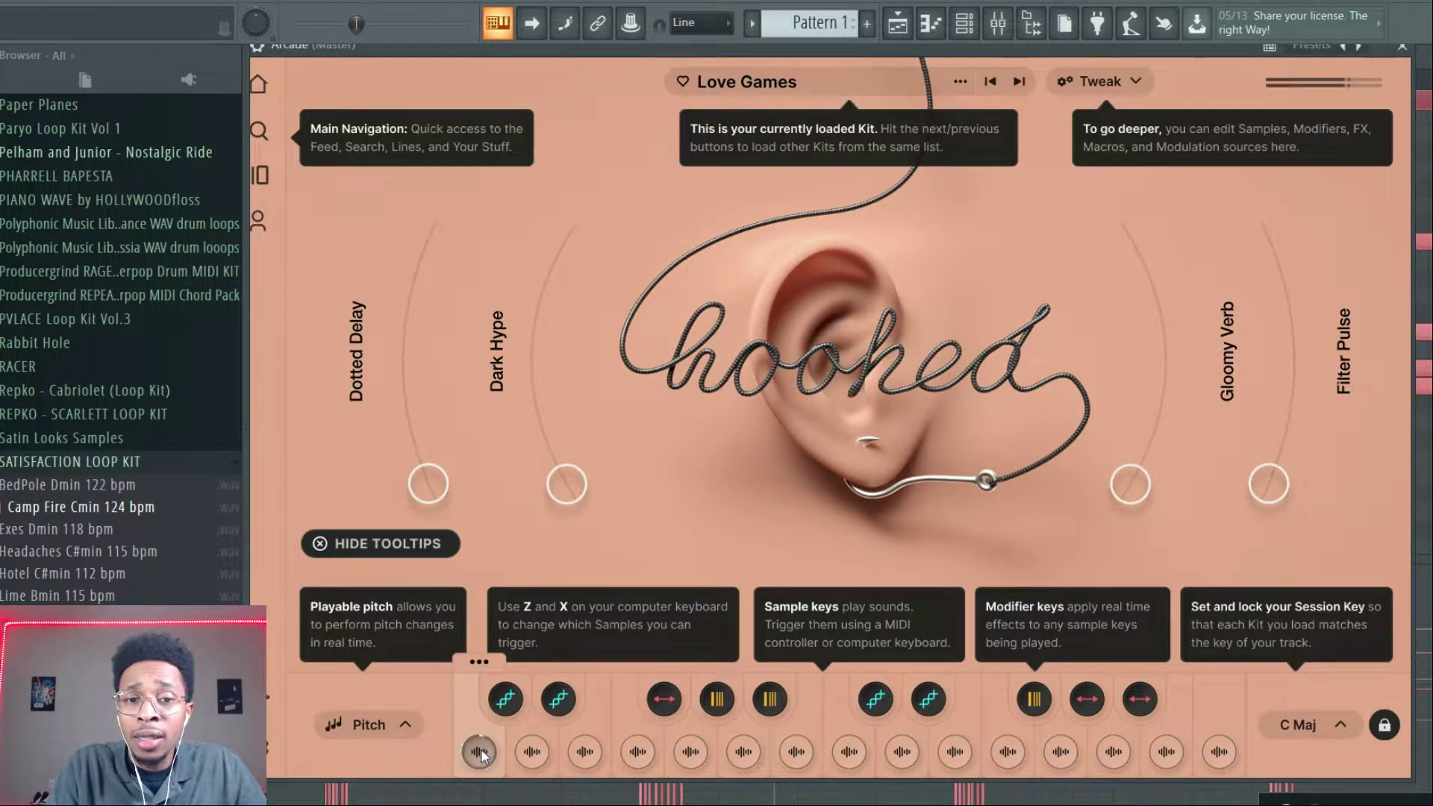
pyautogui.click(535, 752)
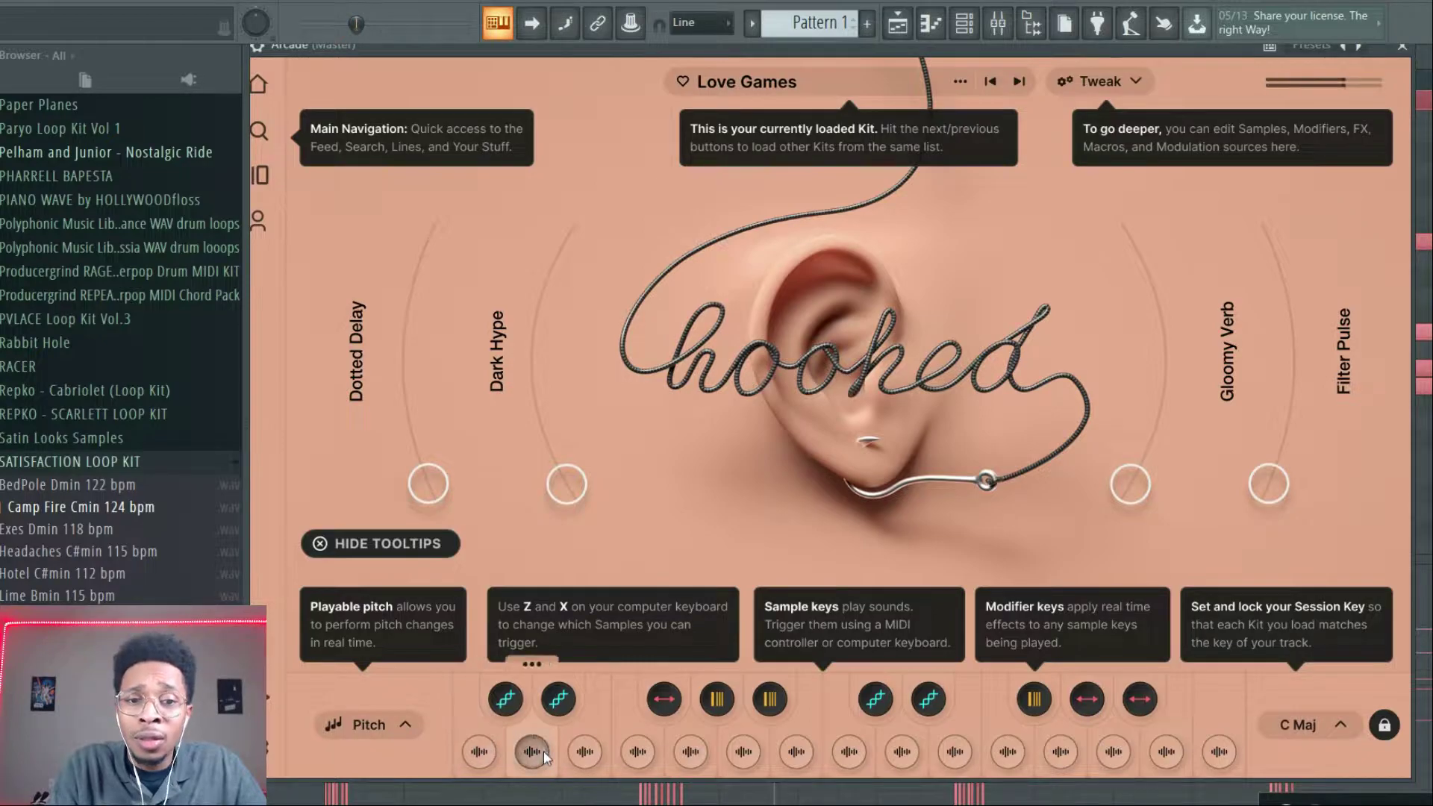
pyautogui.click(587, 753)
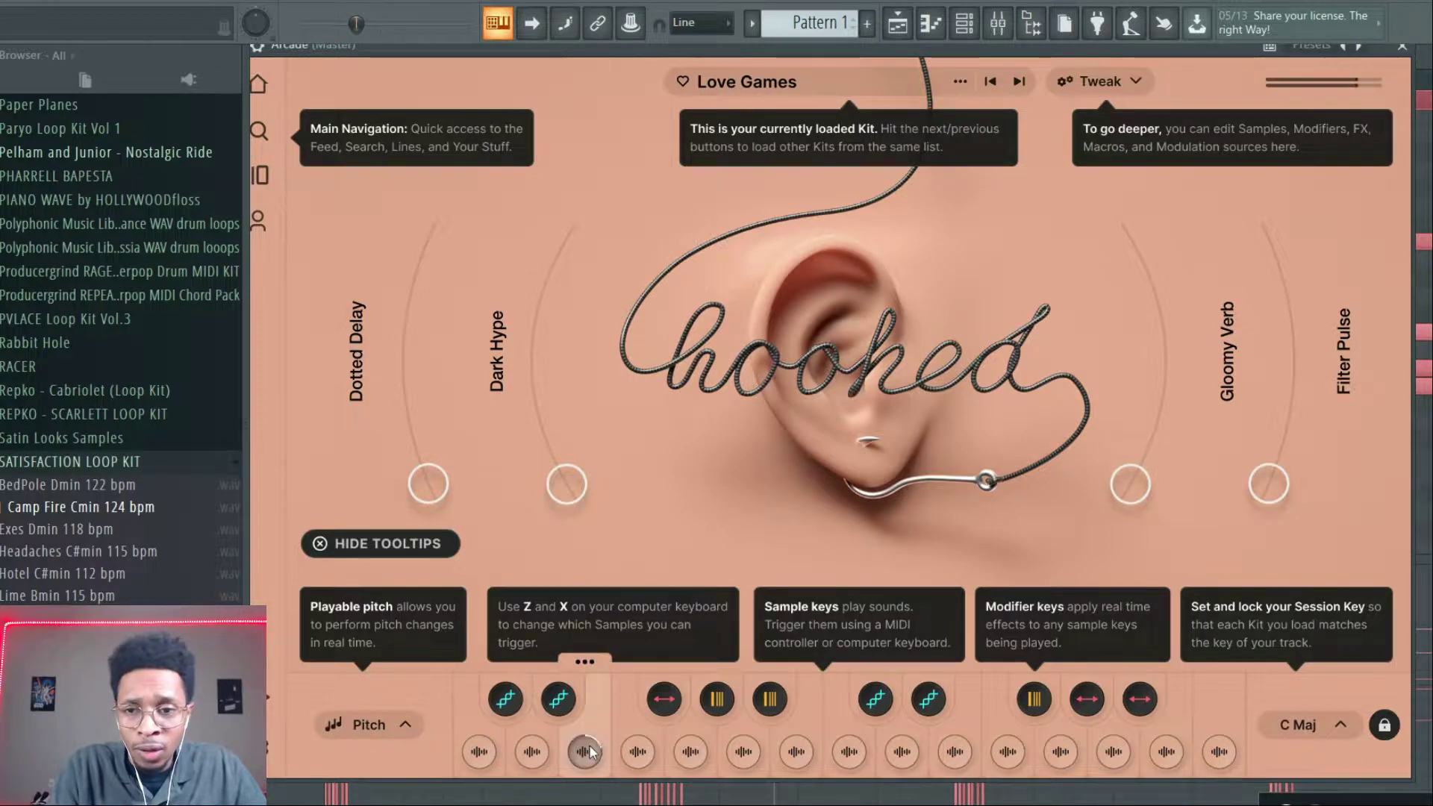
pyautogui.click(638, 752)
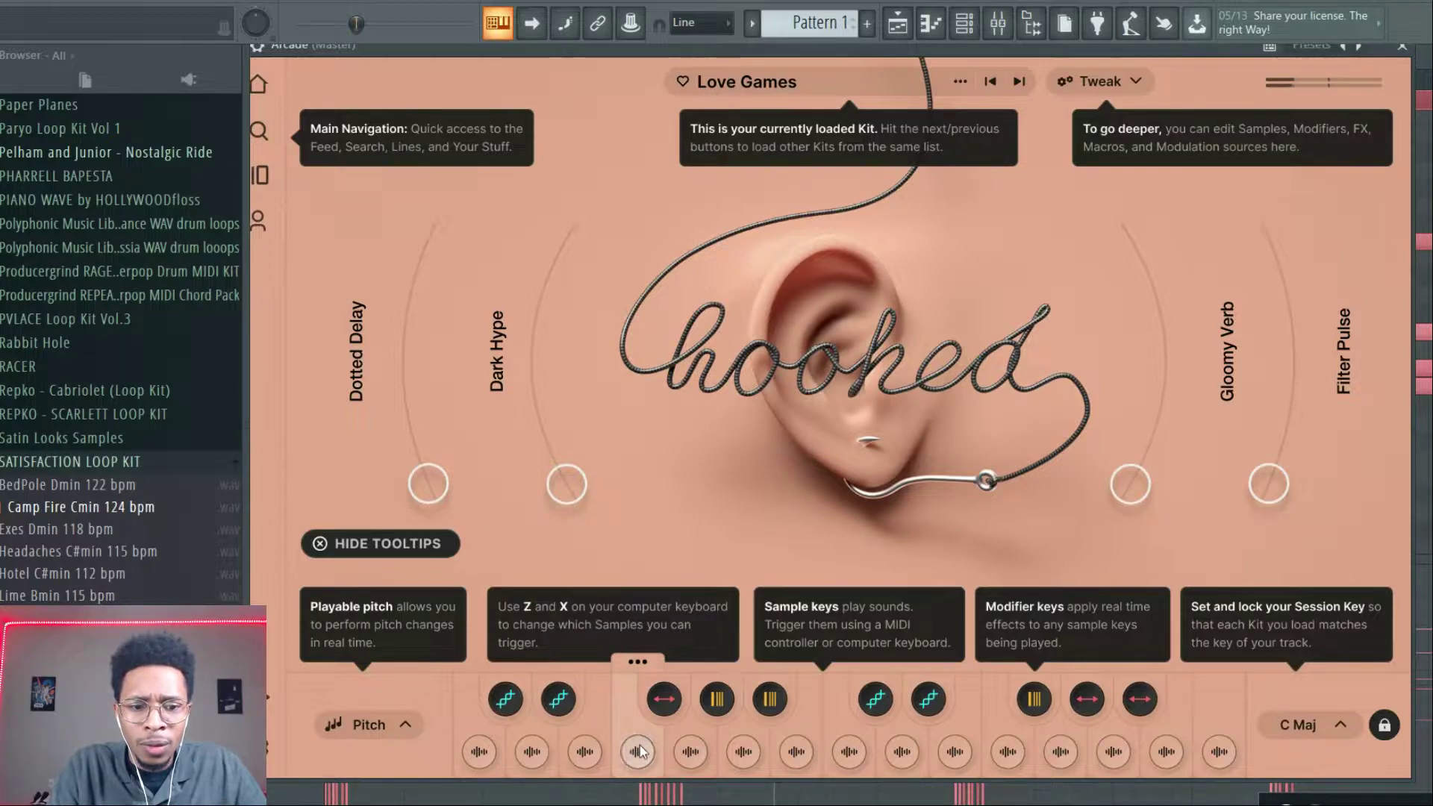
pyautogui.press('a')
# Step: Draw a four-bar A4 note starting at bar 1 in Arcade's piano roll
pyautogui.press('F7')
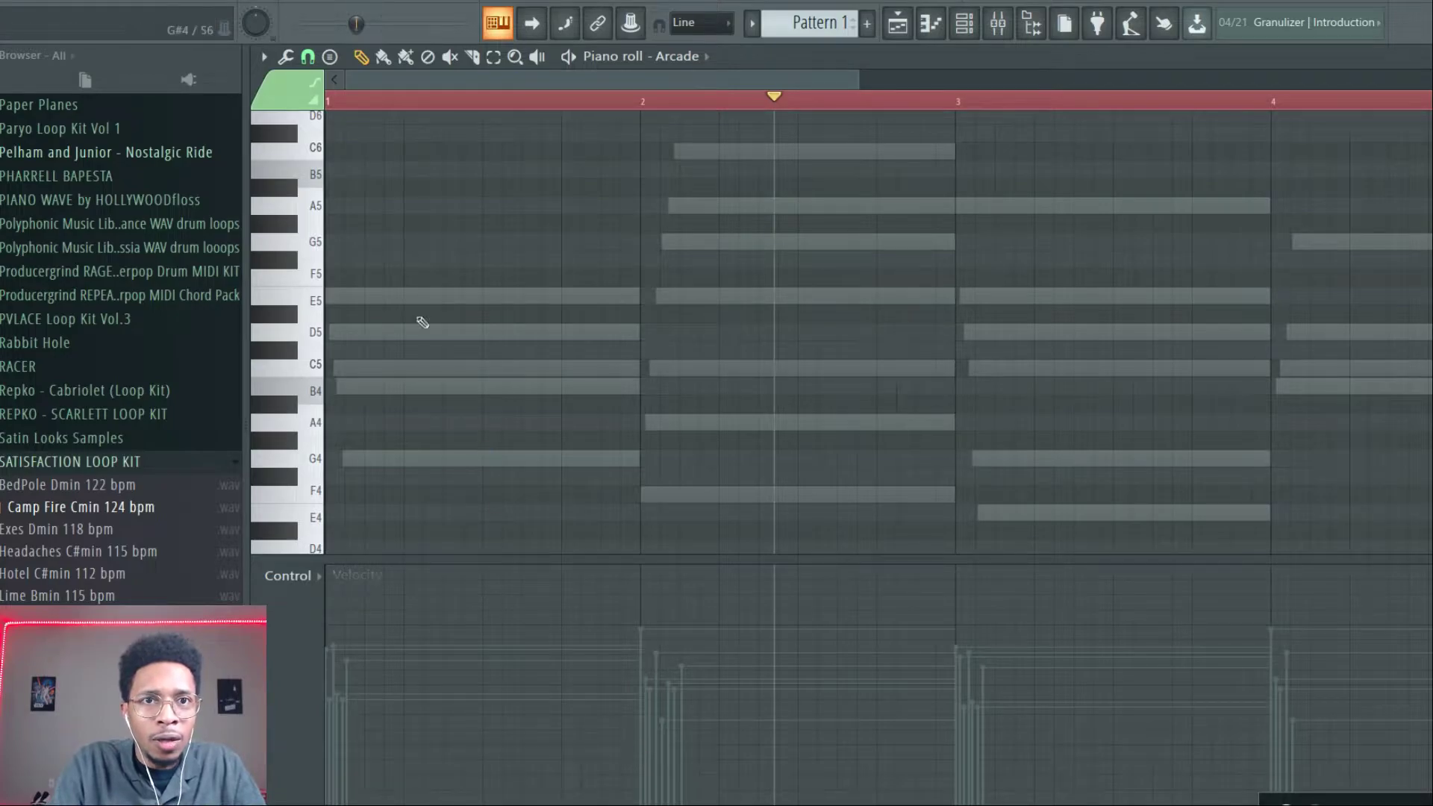
pyautogui.press('space')
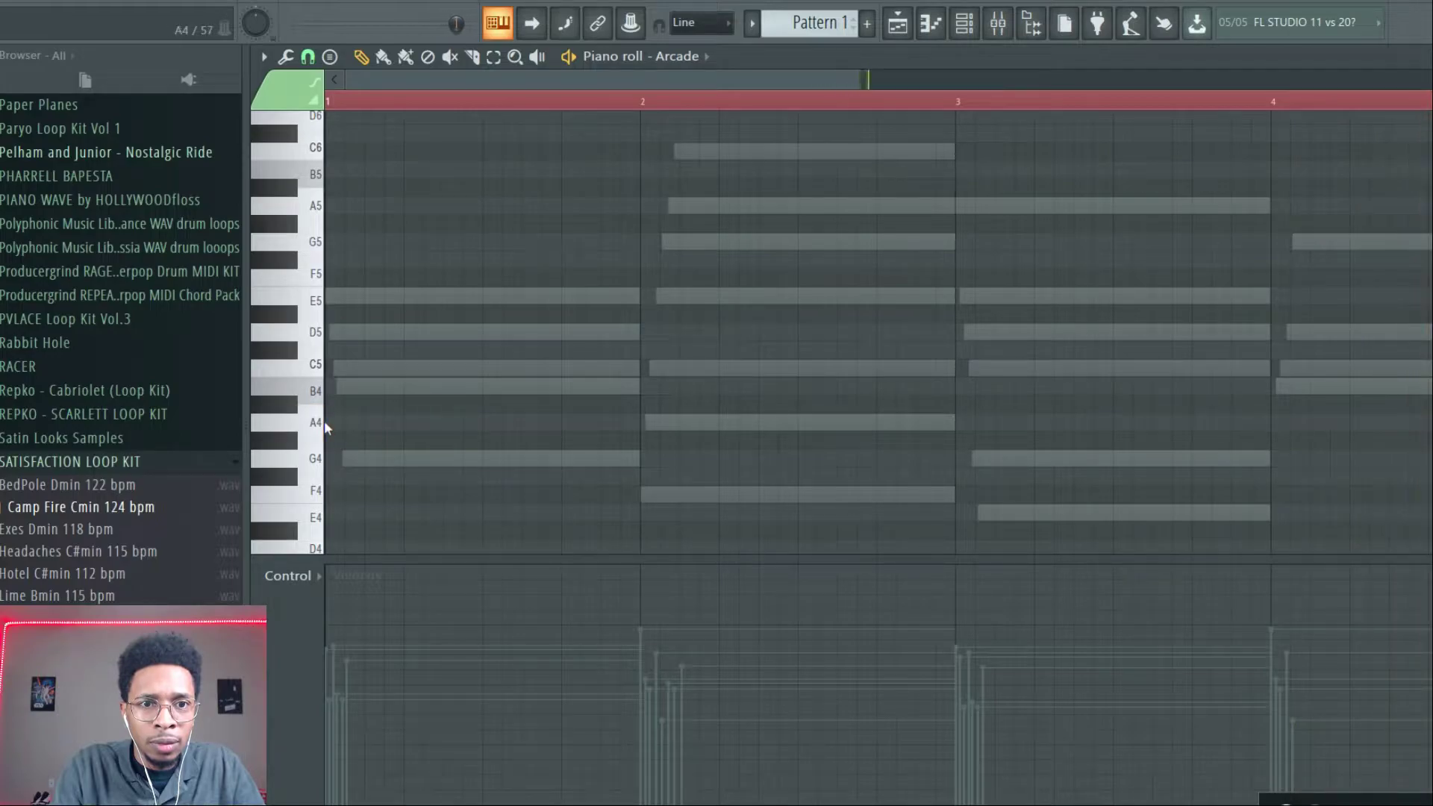
pyautogui.moveTo(363, 423); pyautogui.dragTo(1423, 431)
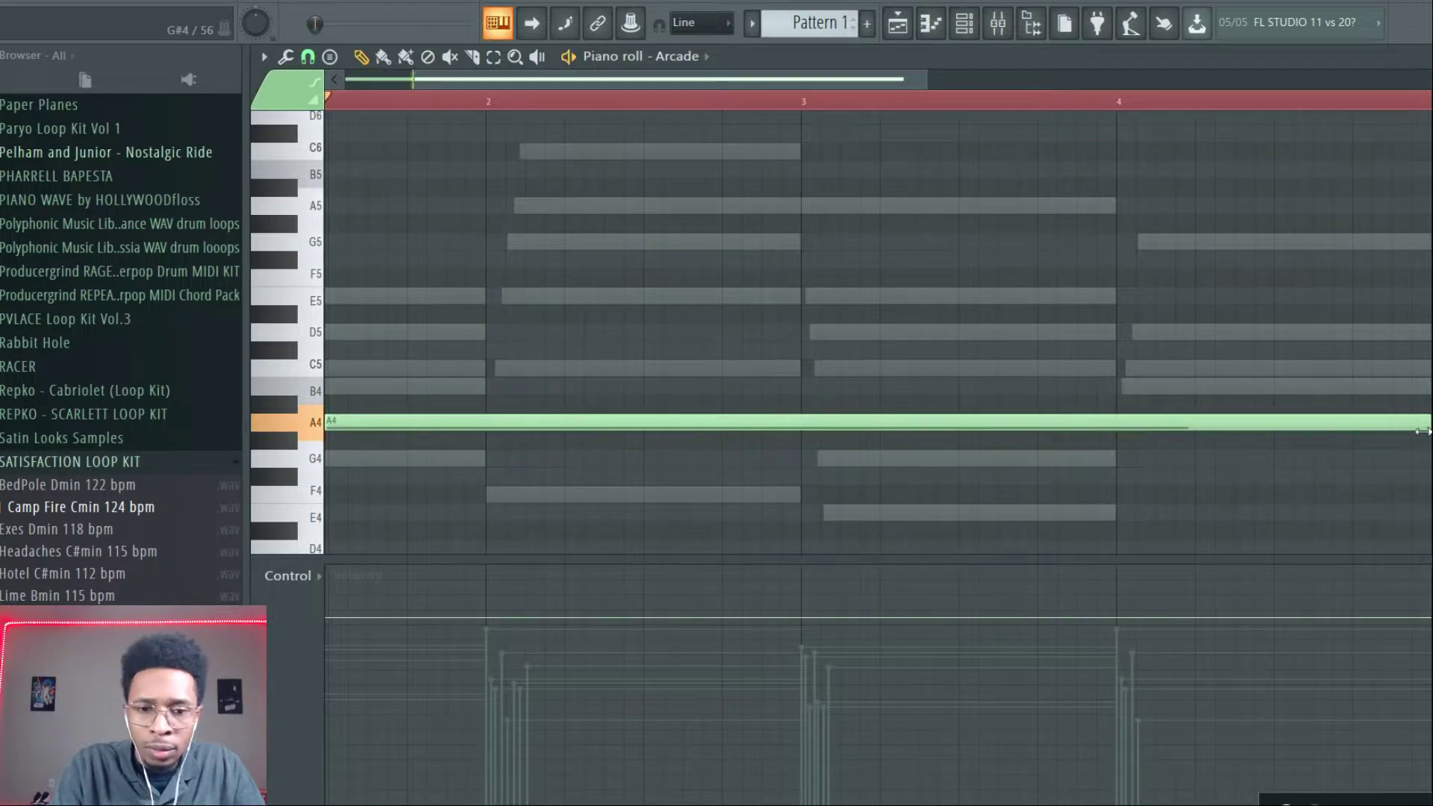
# Step: Bring up the Scaler 2 window and move it below the channel rack, and return to the Arcade window
pyautogui.press('F6')
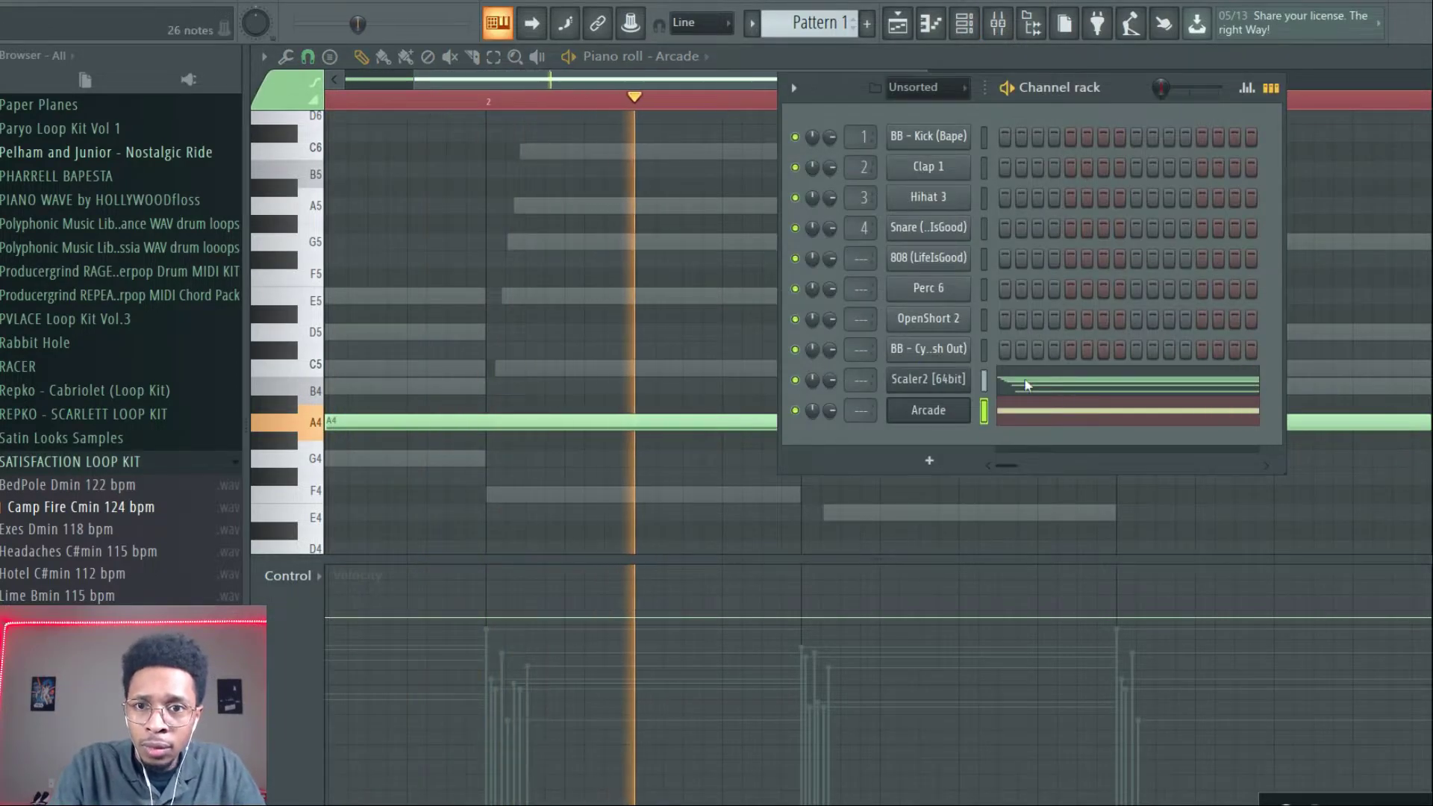
pyautogui.click(939, 376)
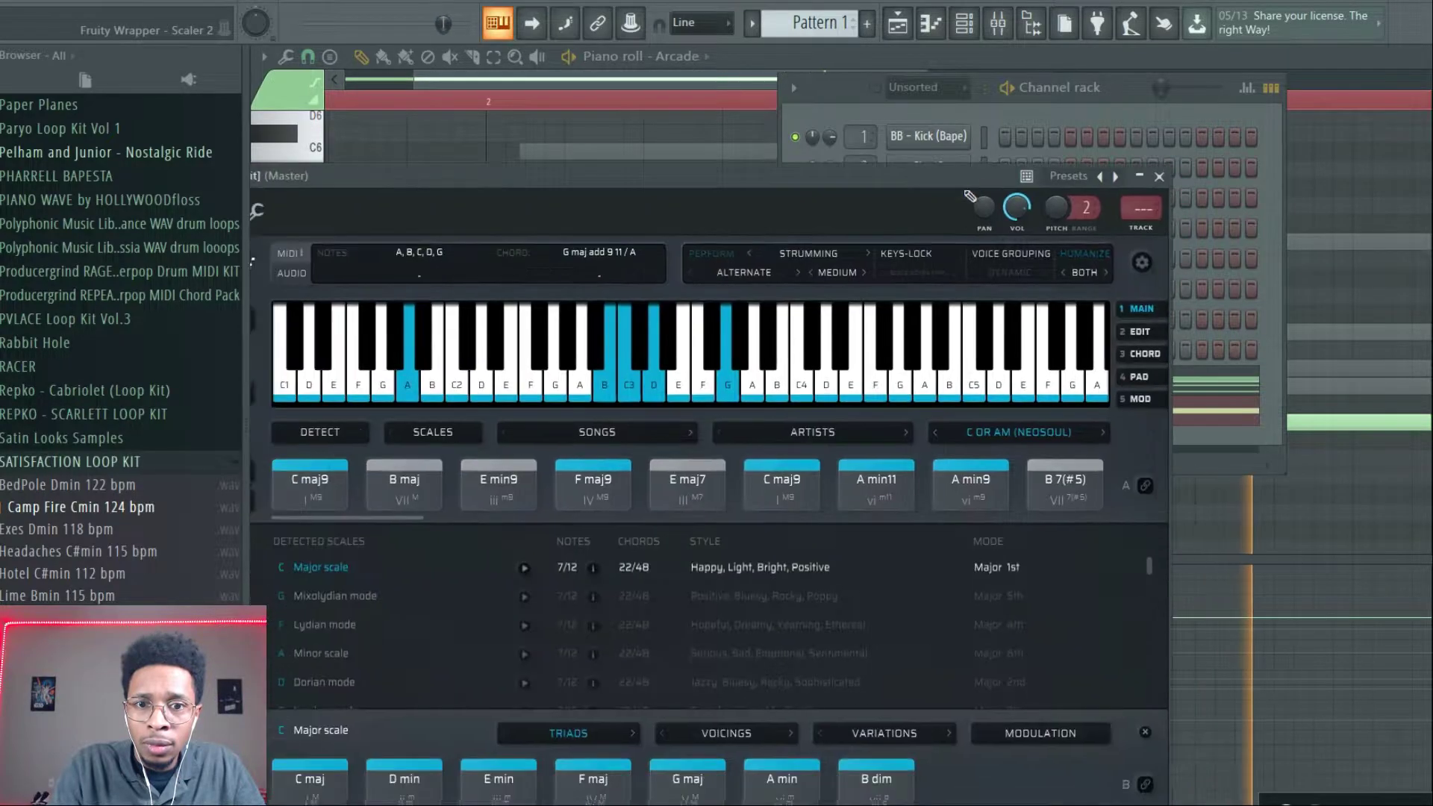
pyautogui.moveTo(969, 192); pyautogui.dragTo(975, 529)
pyautogui.click(929, 378)
pyautogui.click(935, 410)
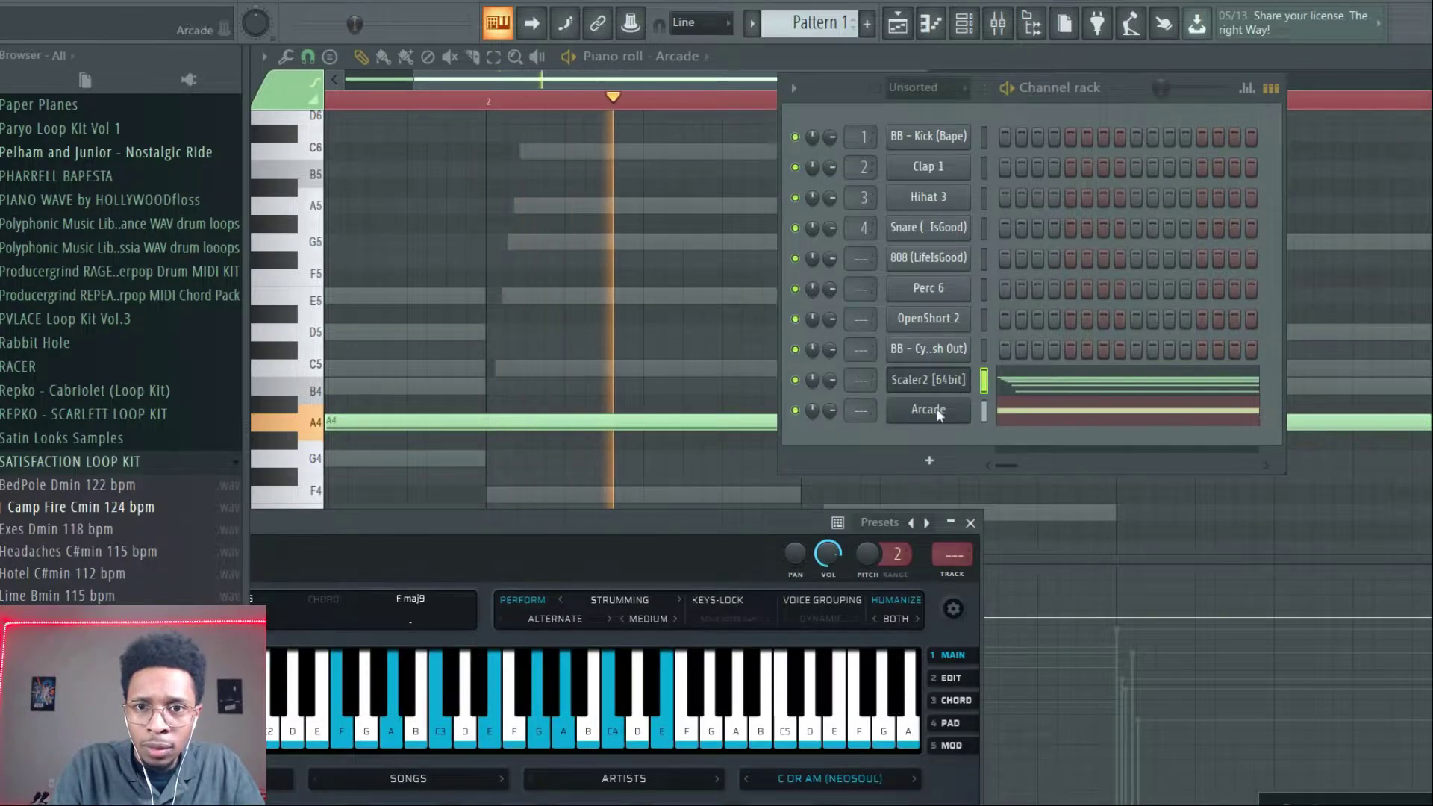
pyautogui.click(937, 409)
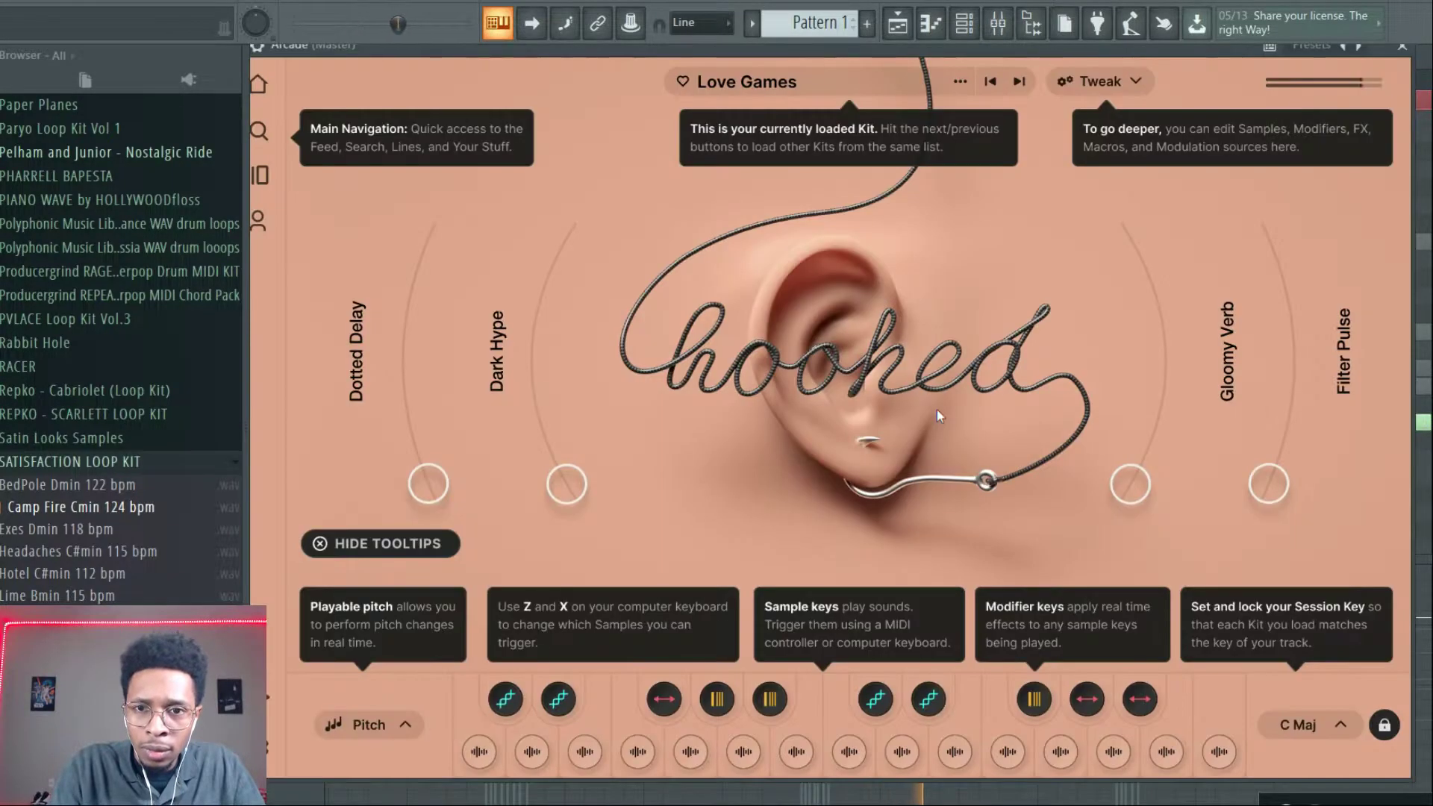
# Step: Audition the kit's tenth sample, and add it as an E5 note in bar 4 with the A4 note trimmed to end there
pyautogui.click(954, 751)
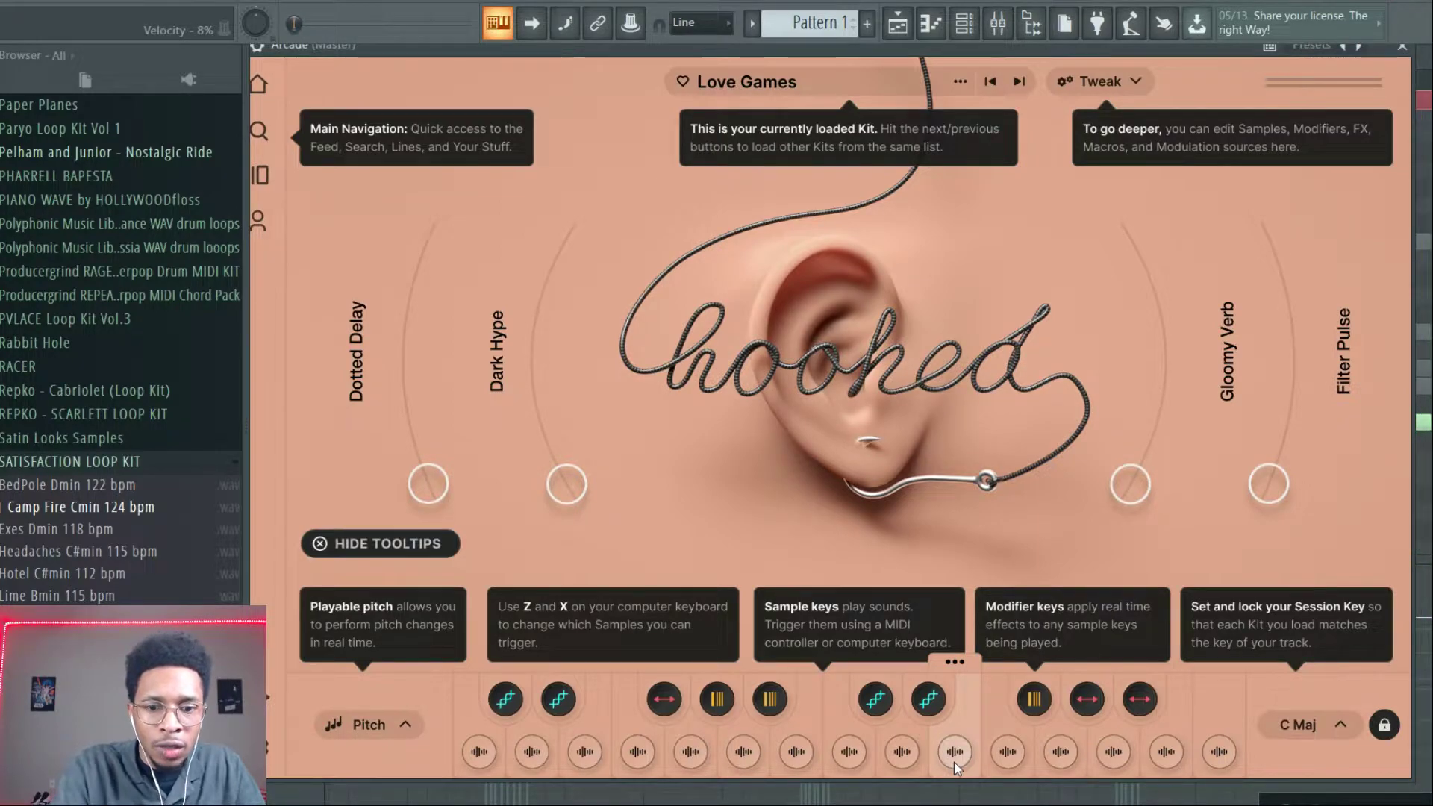
pyautogui.press('Escape')
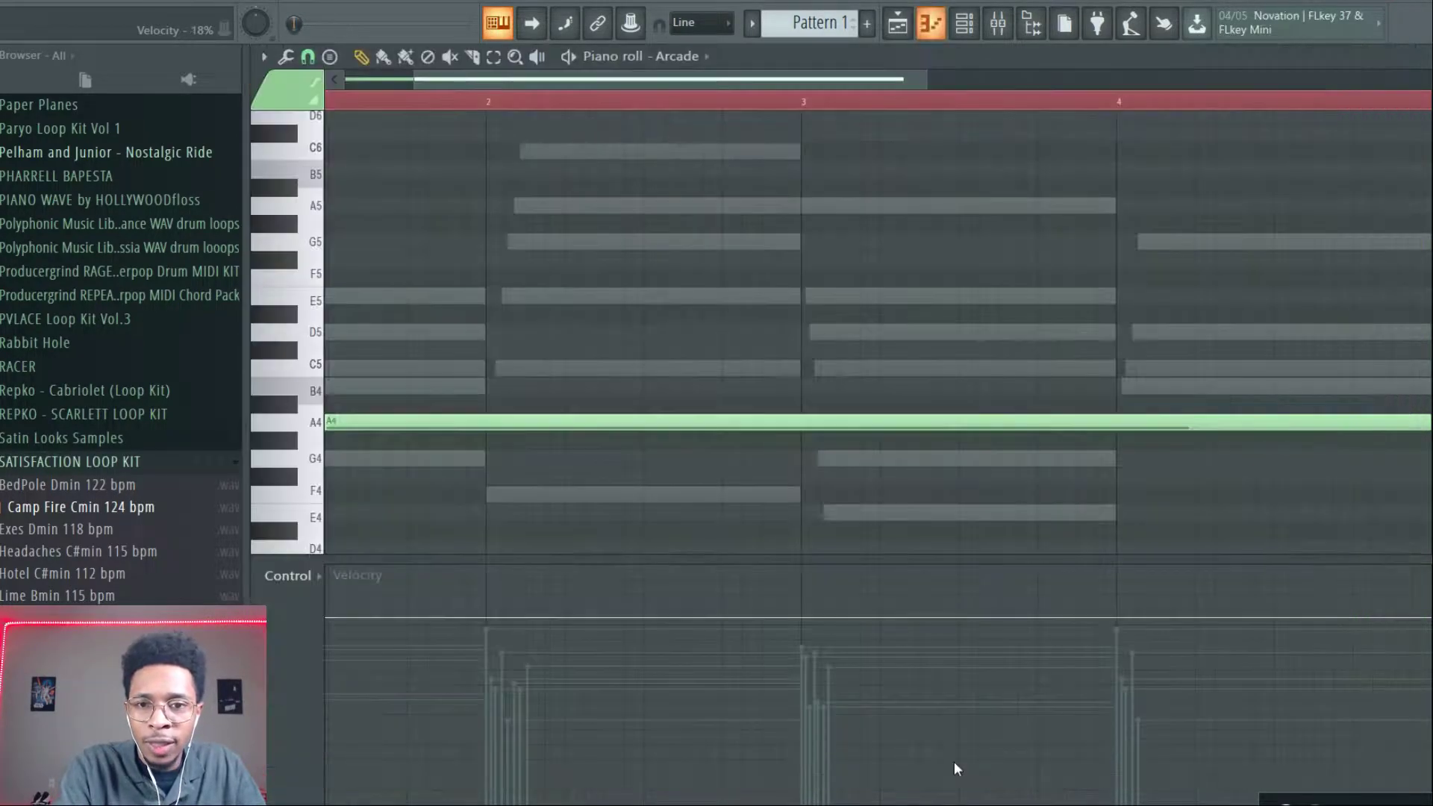
pyautogui.click(1121, 296)
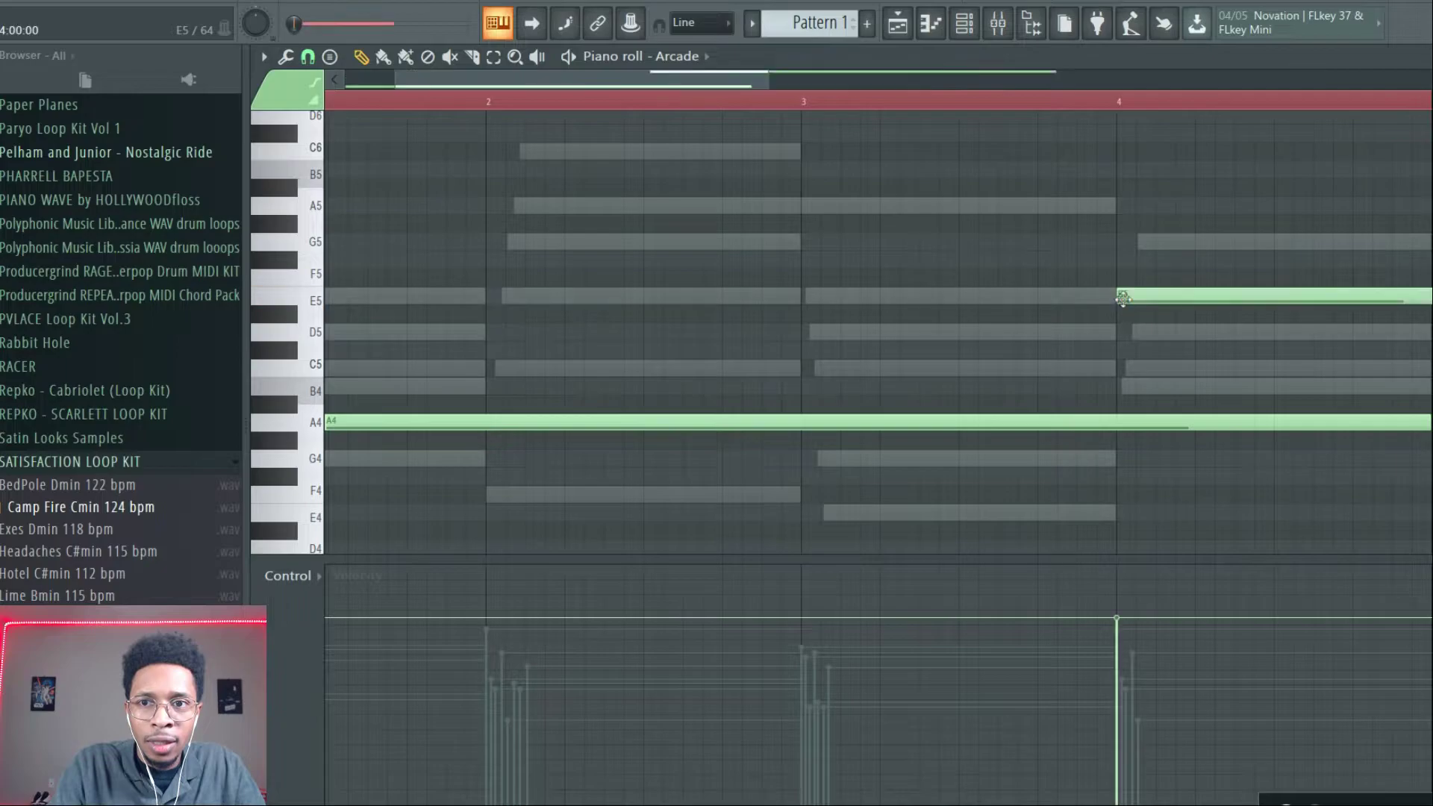
pyautogui.moveTo(763, 86); pyautogui.dragTo(817, 340)
pyautogui.moveTo(811, 421); pyautogui.dragTo(676, 447)
# Step: Raise Arcade's Filter Pulse to 0.85 and Gloomy Verb to 0.64, and turn up Dotted Delay and Dark Hype
pyautogui.press('F6')
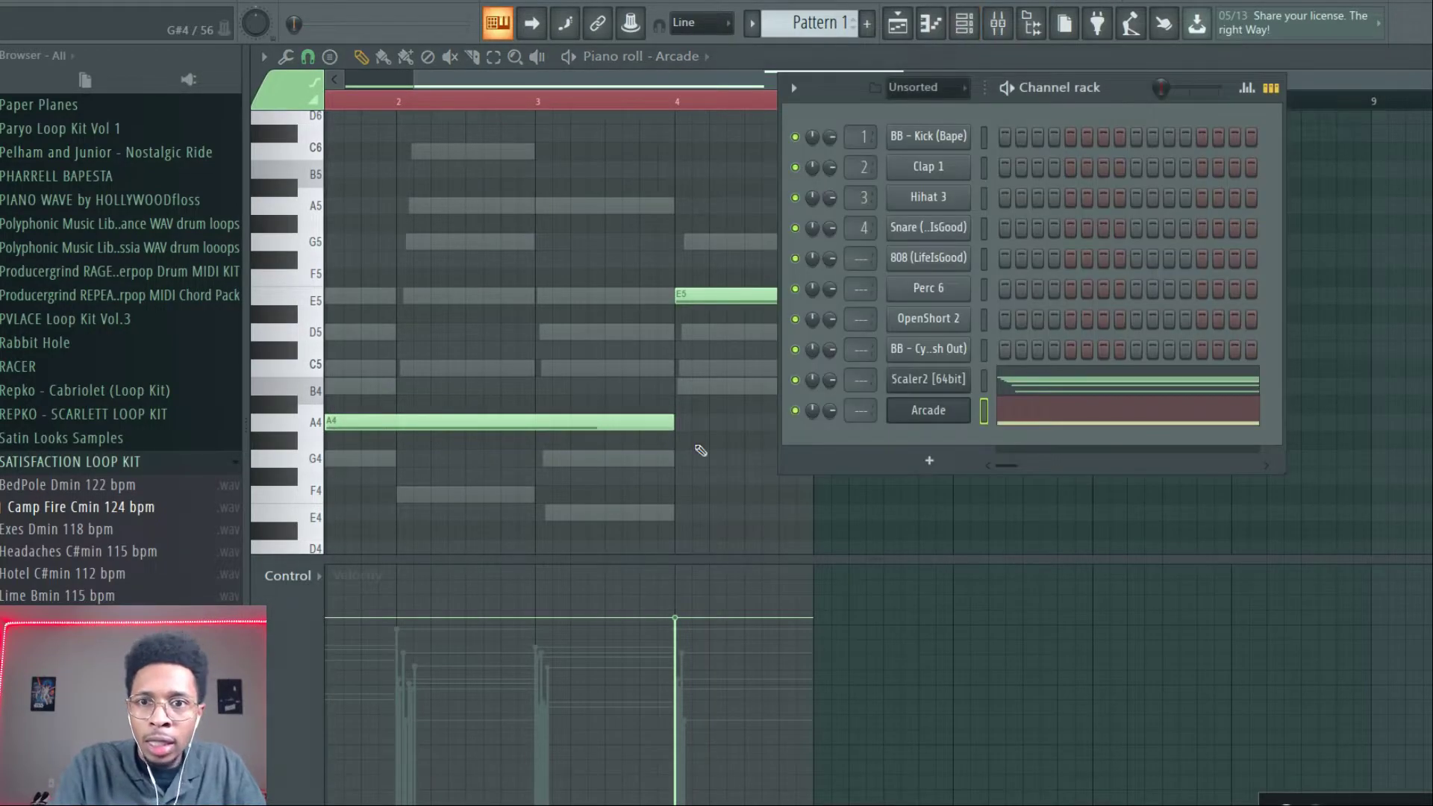
pyautogui.click(930, 417)
pyautogui.moveTo(1340, 97); pyautogui.dragTo(1333, 91)
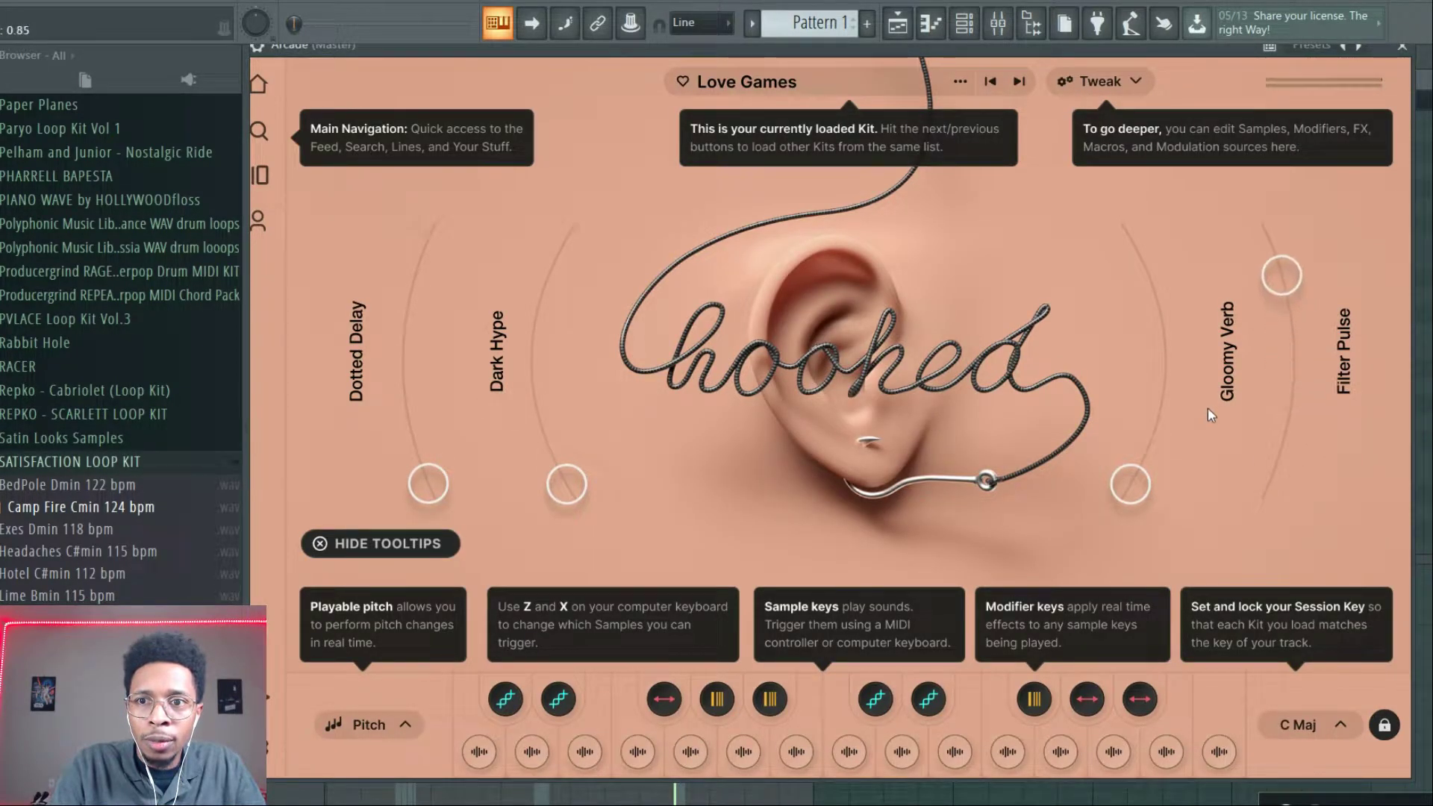
pyautogui.moveTo(1142, 473); pyautogui.dragTo(1168, 330)
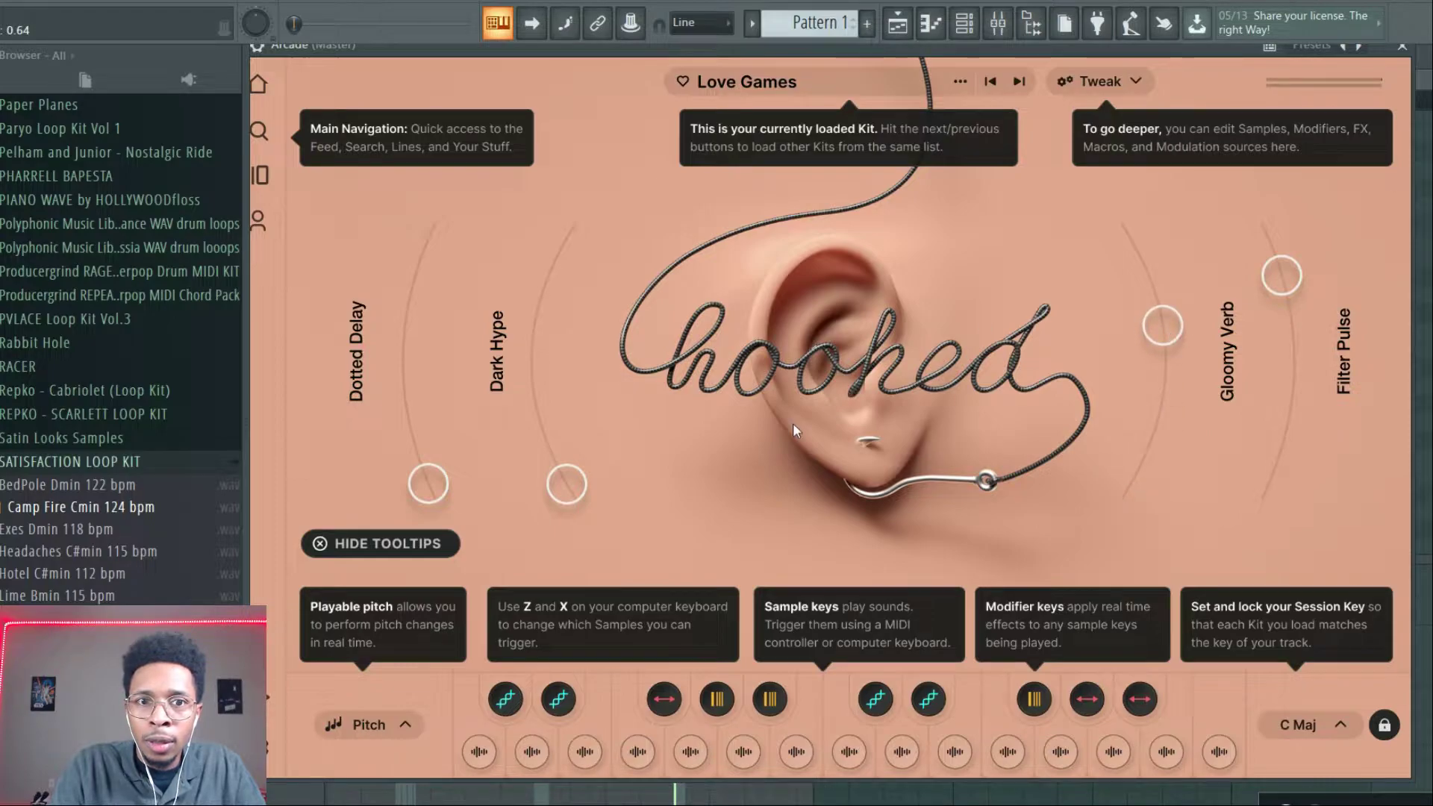
pyautogui.moveTo(447, 468); pyautogui.dragTo(432, 403)
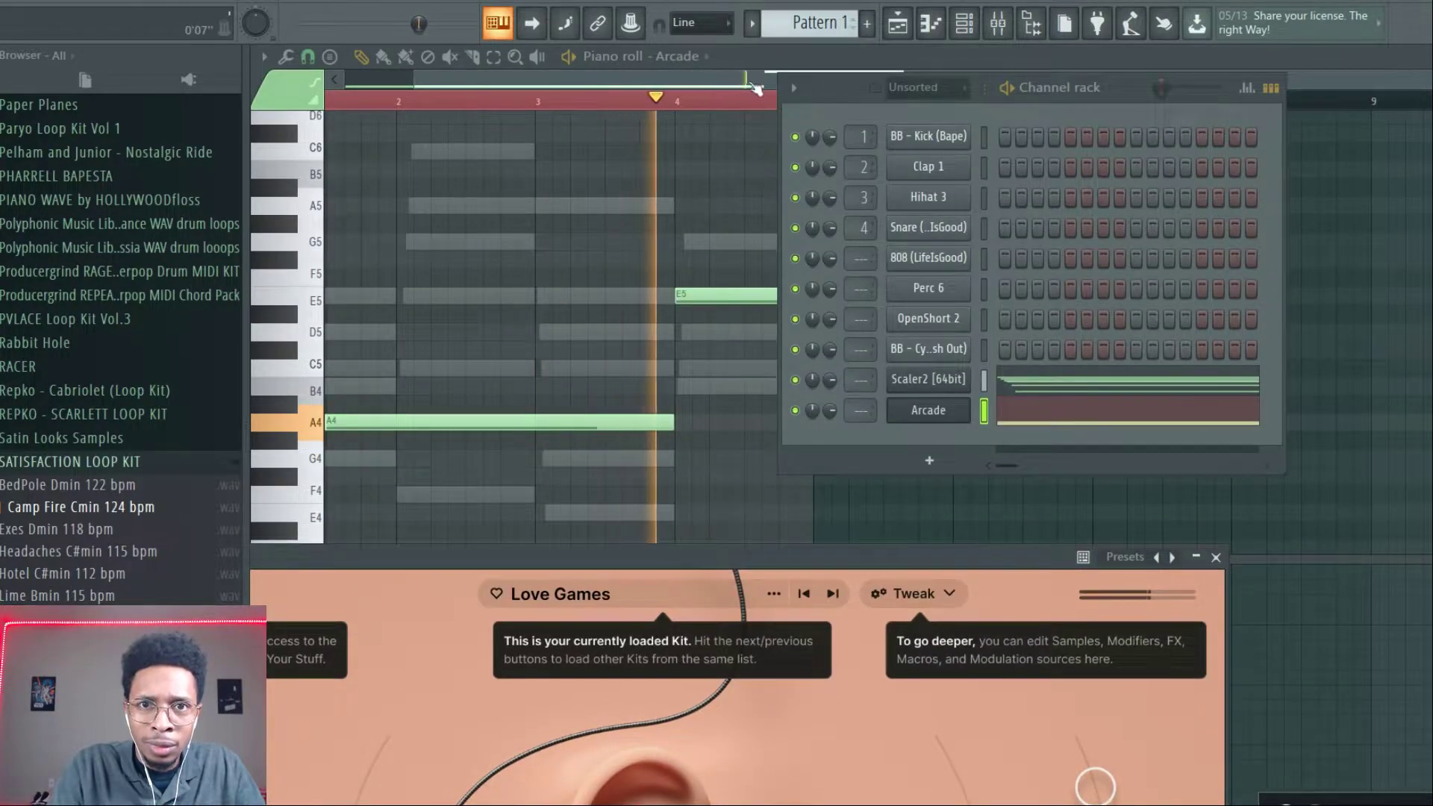
# Step: Shorten the E5 note in bar 4 to a length of 0:14:00
pyautogui.click(803, 304)
pyautogui.moveTo(802, 304); pyautogui.dragTo(795, 304)
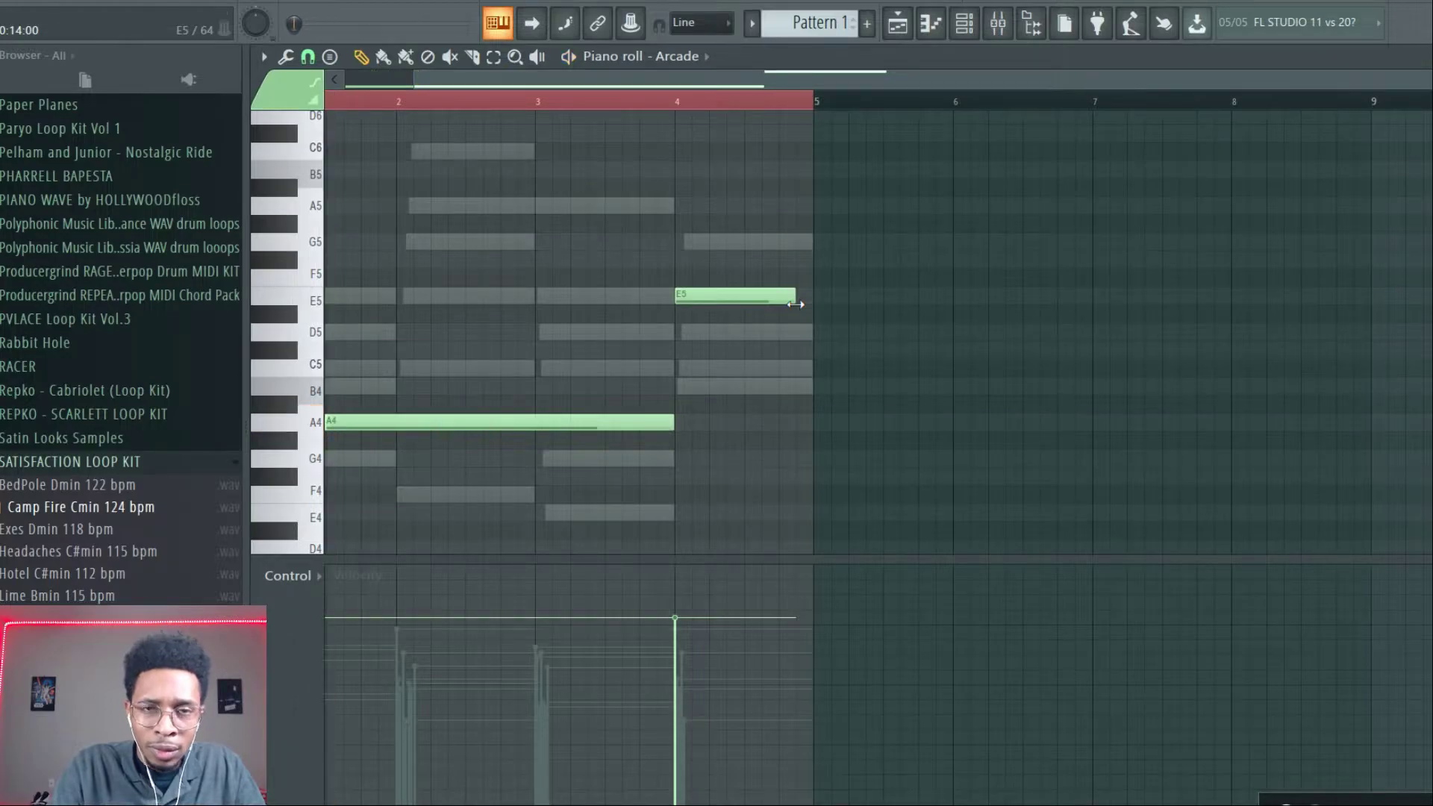
# Step: Add an A5 note spanning bars 1 to 4, and shift the A4 and E5 notes four bars later so they start at bar 5
pyautogui.moveTo(416, 80); pyautogui.dragTo(388, 80)
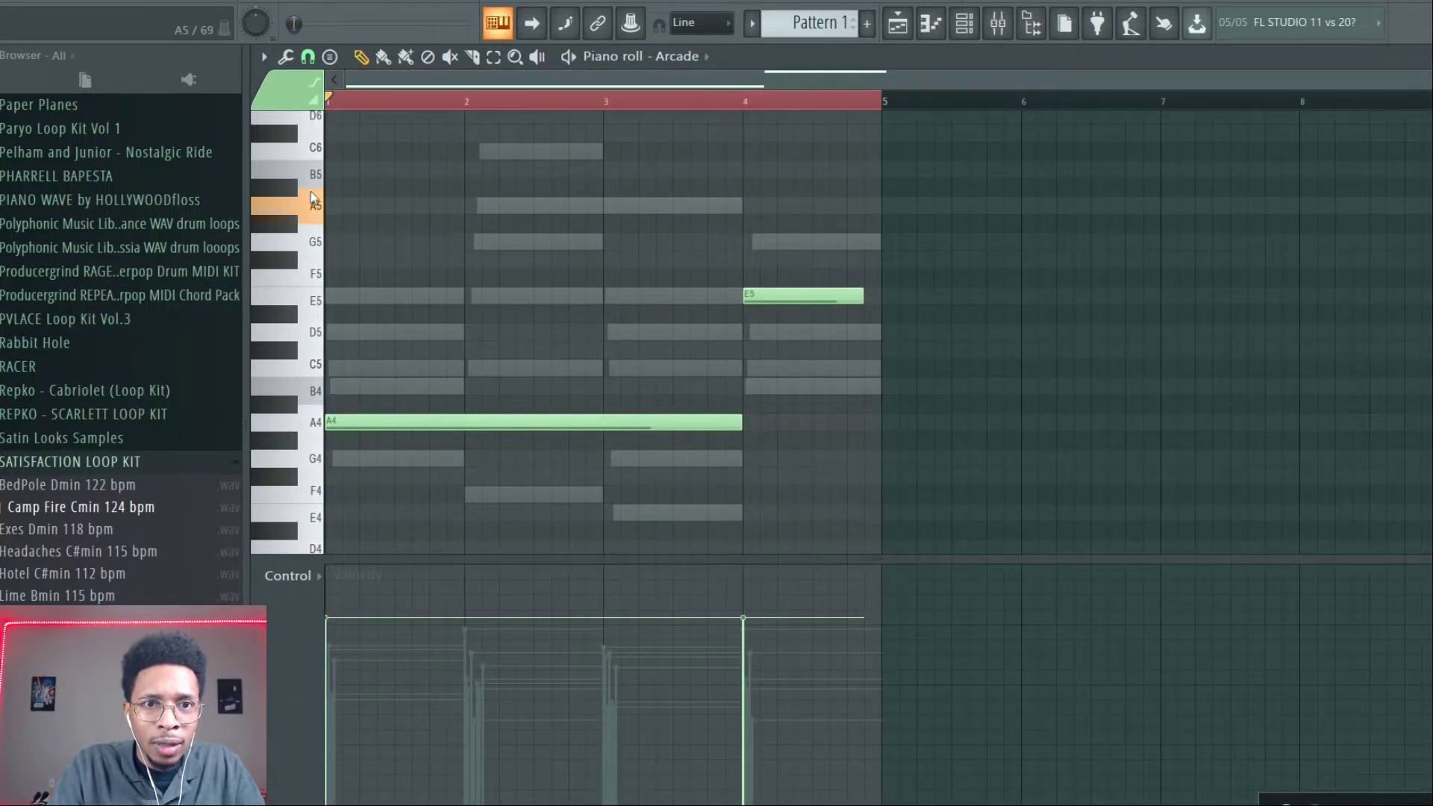
pyautogui.click(340, 206)
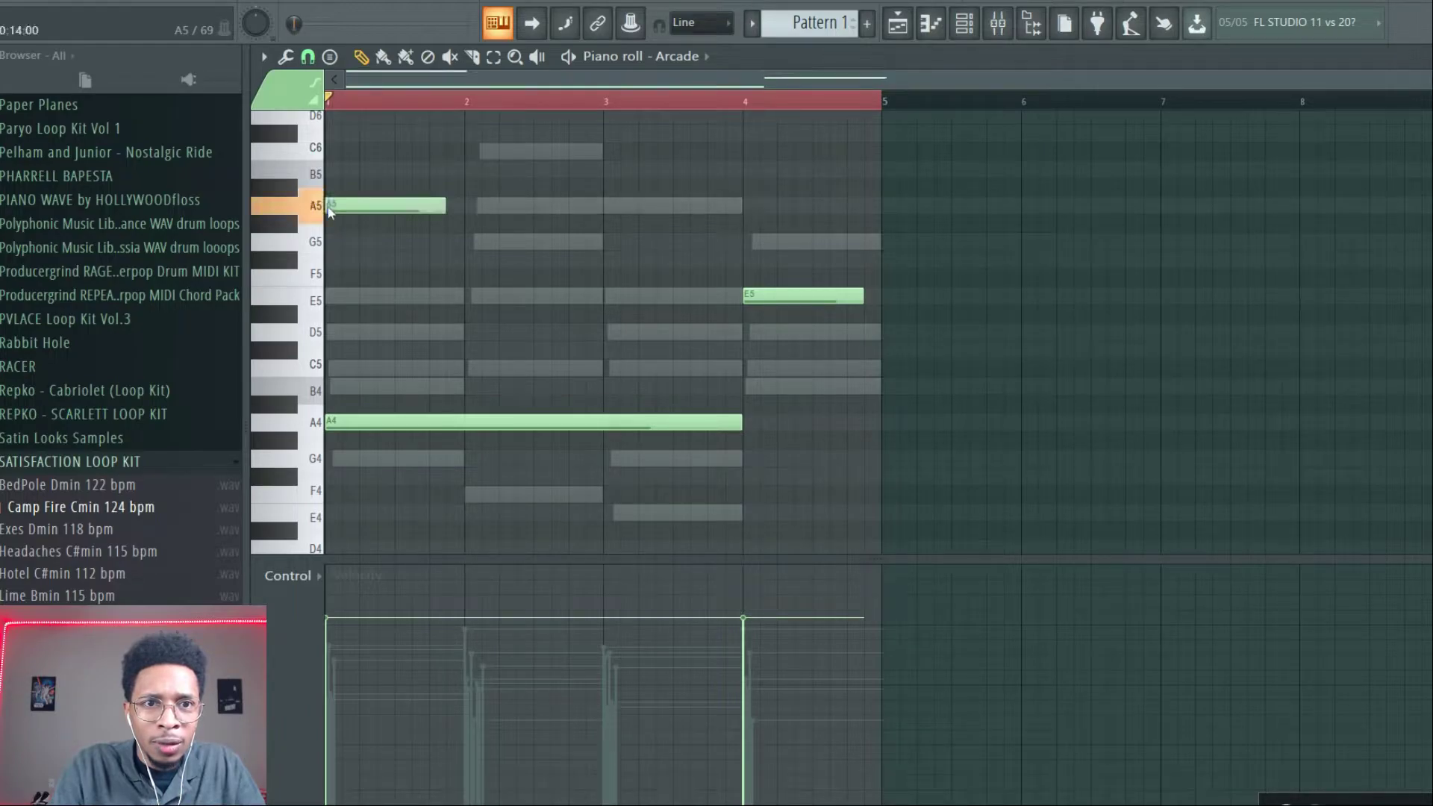
pyautogui.moveTo(443, 213); pyautogui.dragTo(630, 511)
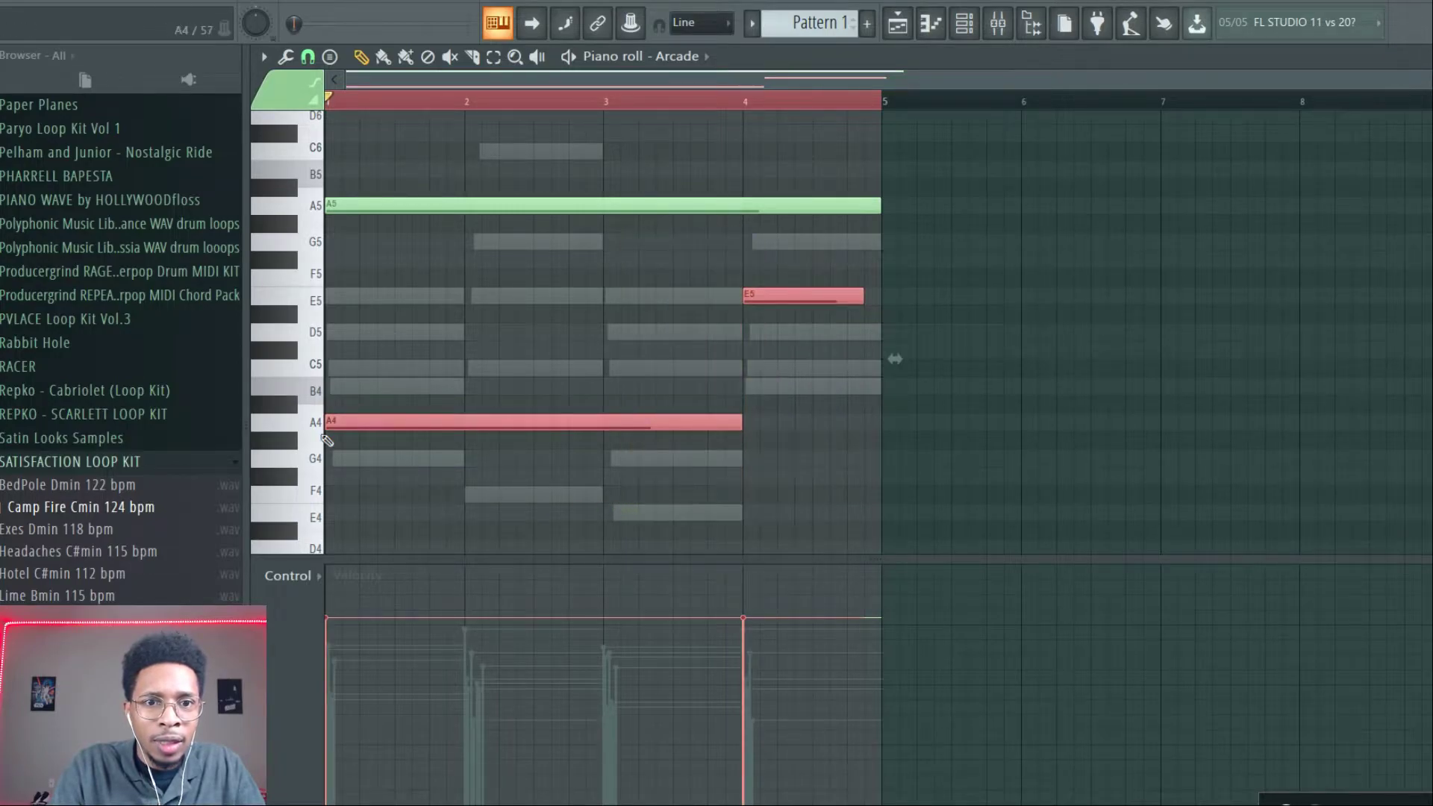
pyautogui.moveTo(342, 419); pyautogui.dragTo(904, 415)
# Step: Play the pattern while auditioning G5, and add a one-bar G5 note at bar 1 beneath the A5 note
pyautogui.press('space')
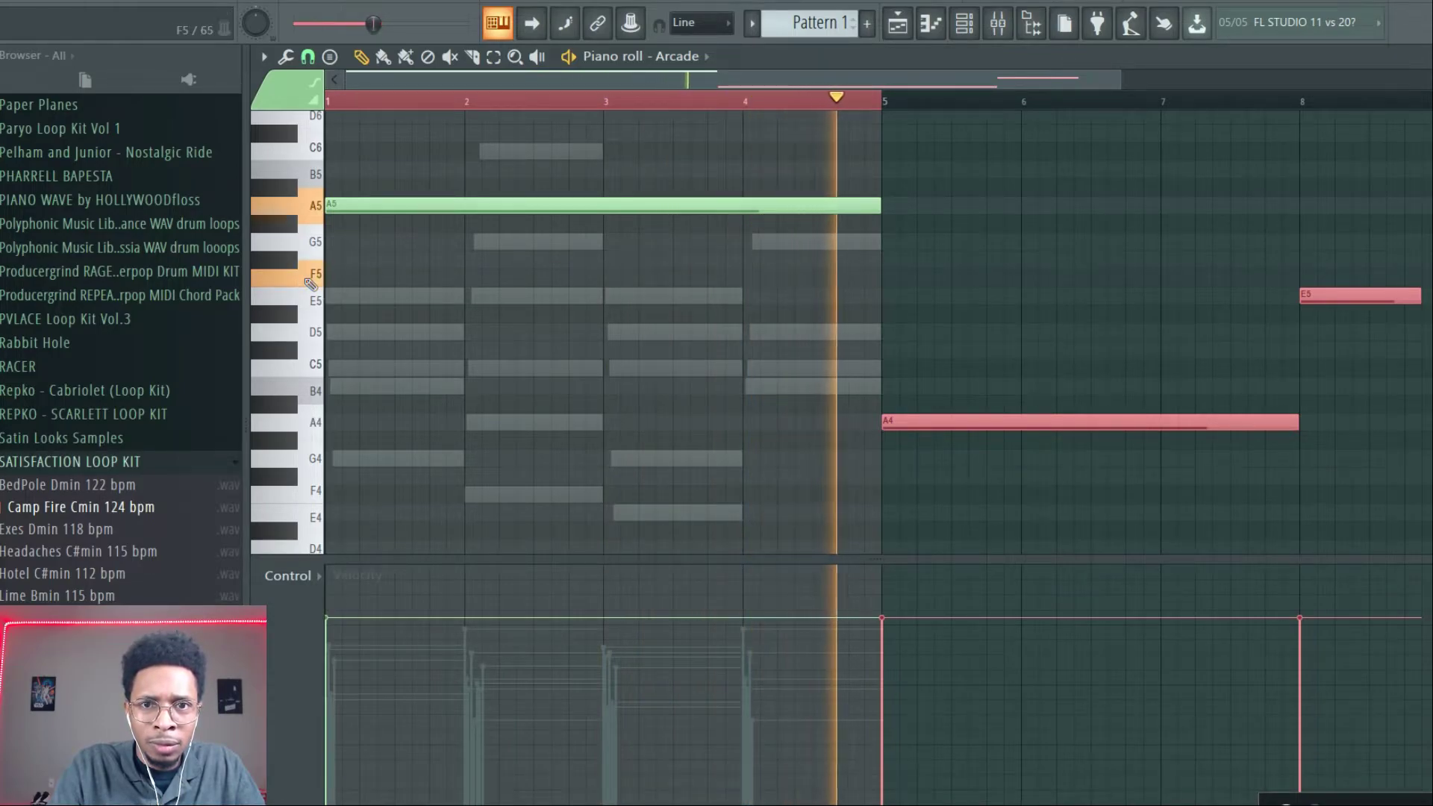
pyautogui.click(298, 250)
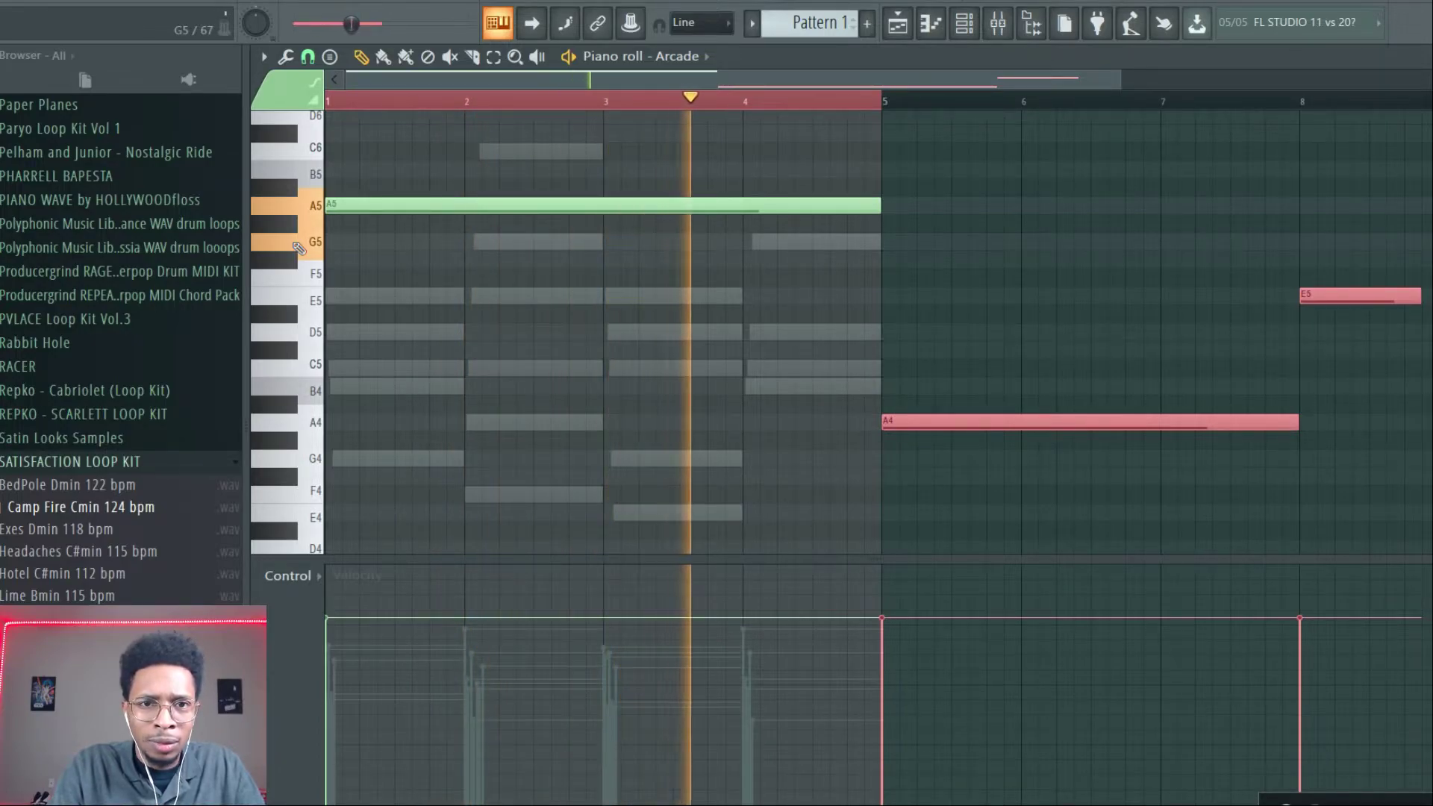
pyautogui.click(340, 246)
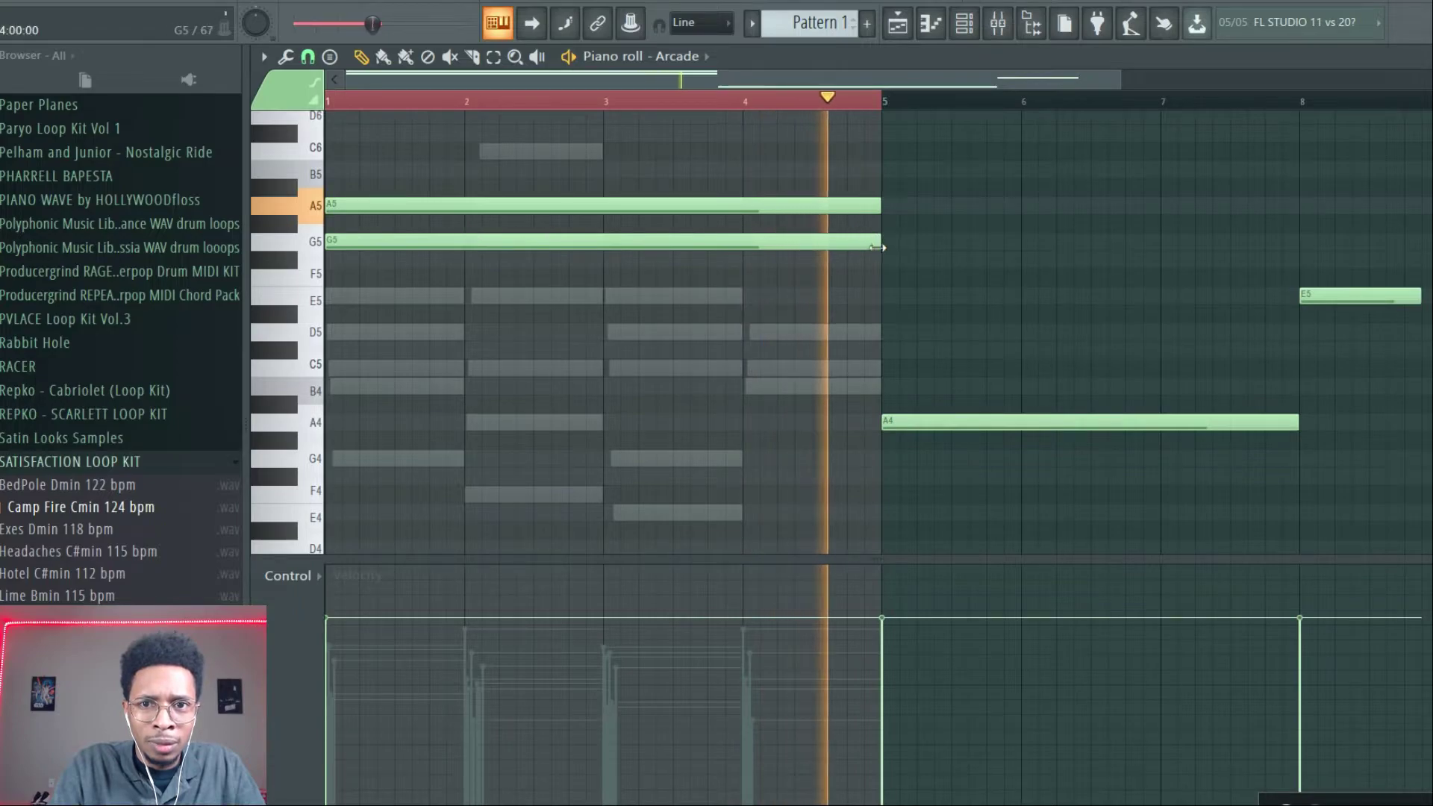
pyautogui.moveTo(879, 241); pyautogui.dragTo(673, 241)
pyautogui.moveTo(697, 291); pyautogui.dragTo(459, 281)
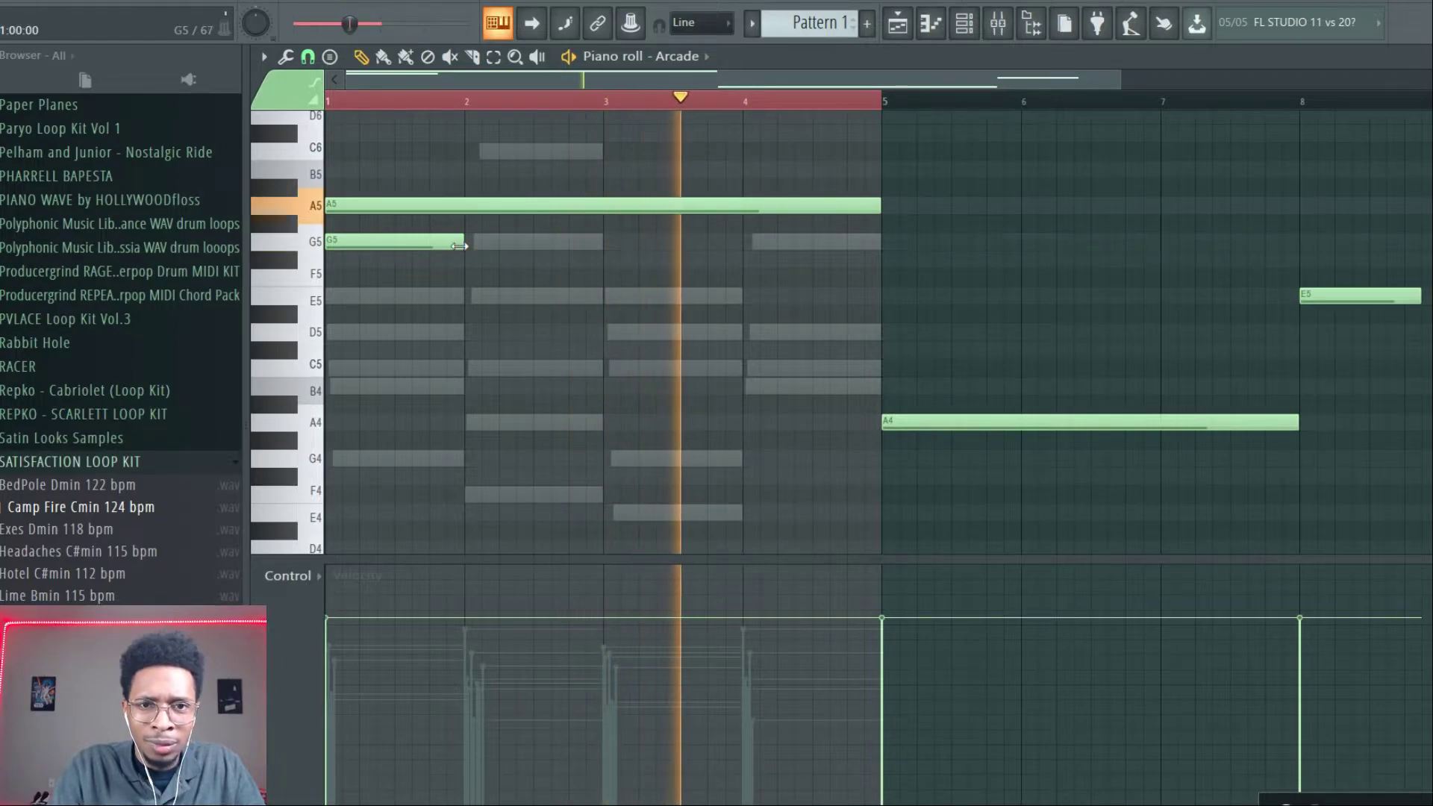
pyautogui.press('space')
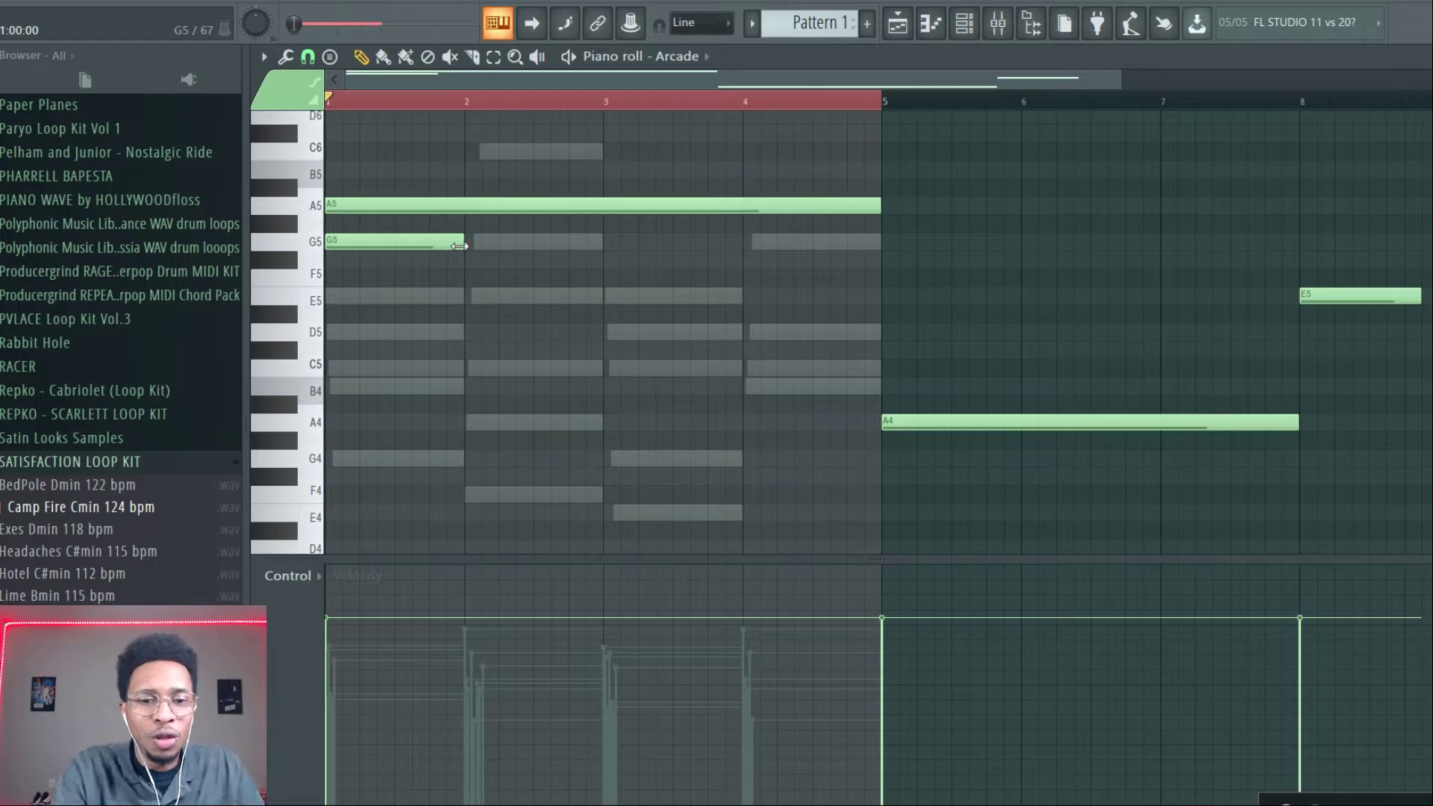
# Step: Reopen Arcade from the channel rack and return to the Hooked line's page of sampler kits
pyautogui.press('F6')
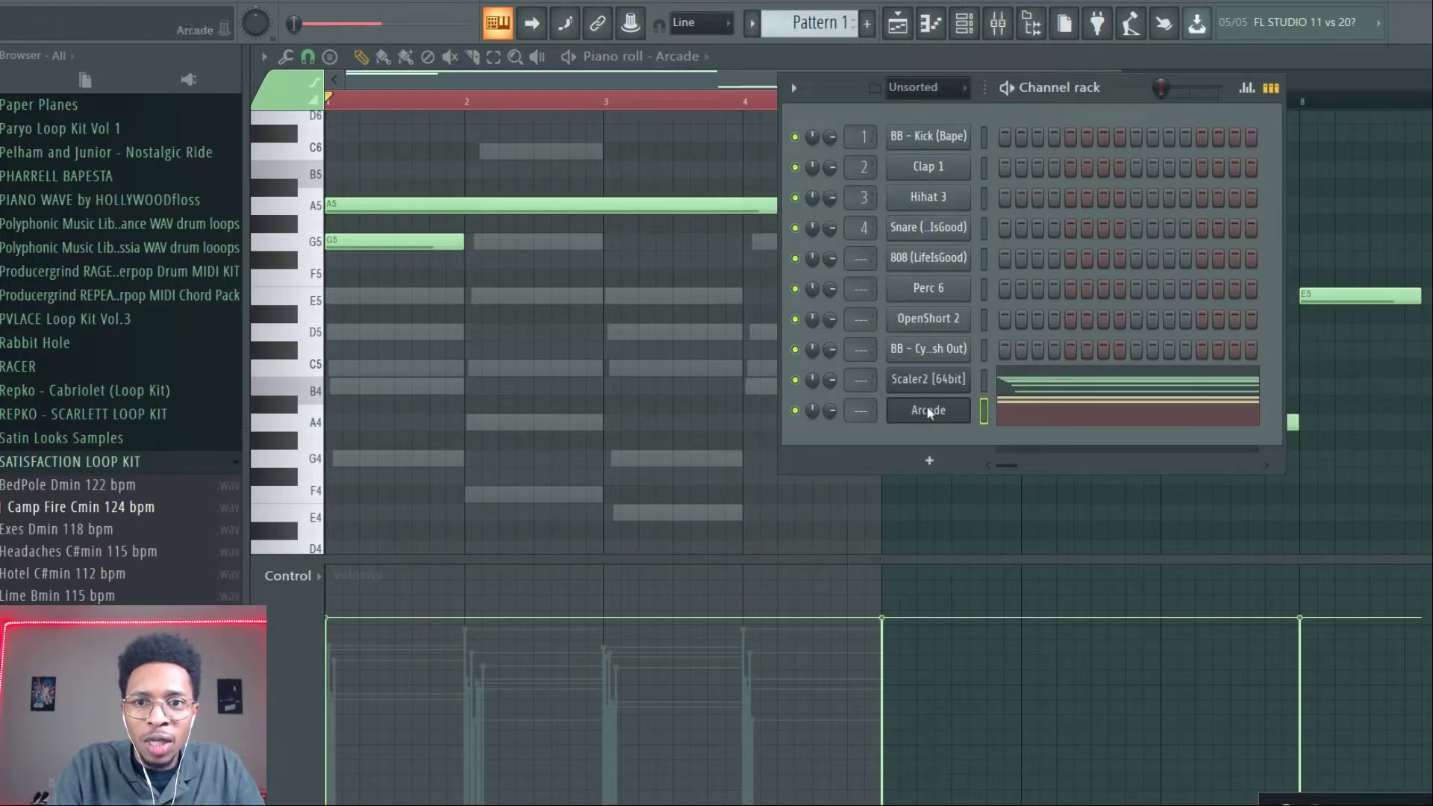
pyautogui.click(928, 411)
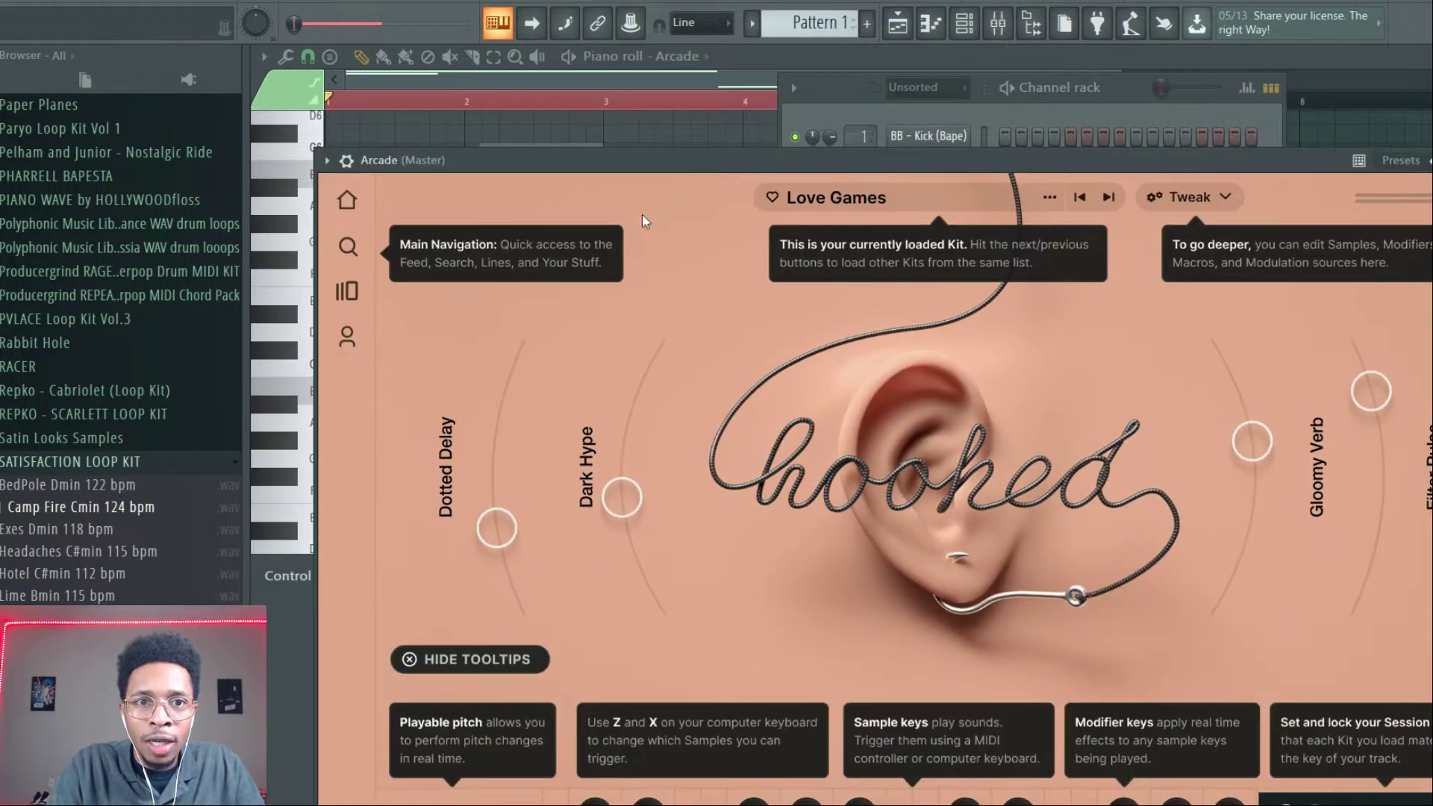
pyautogui.click(351, 292)
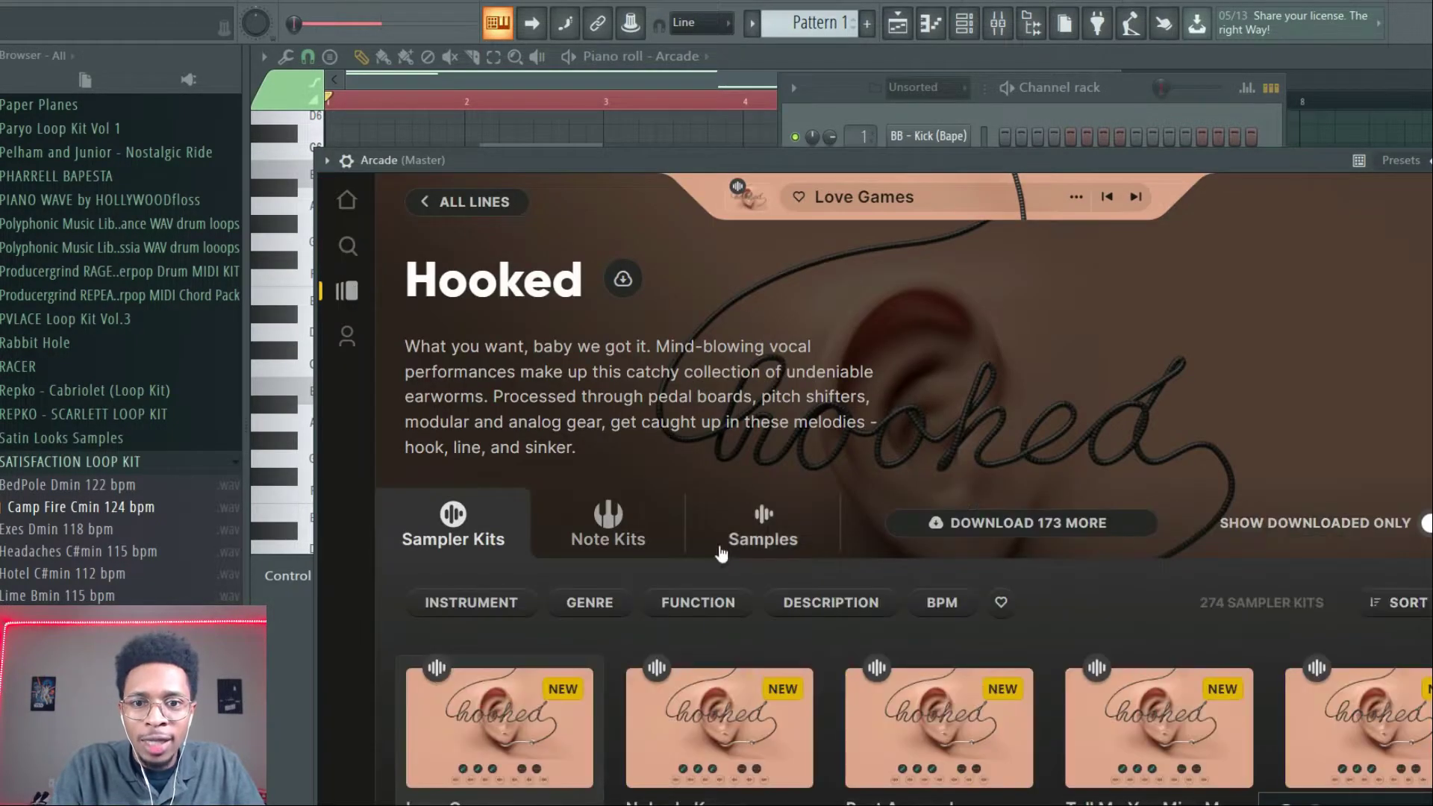
pyautogui.moveTo(870, 170); pyautogui.dragTo(890, 30)
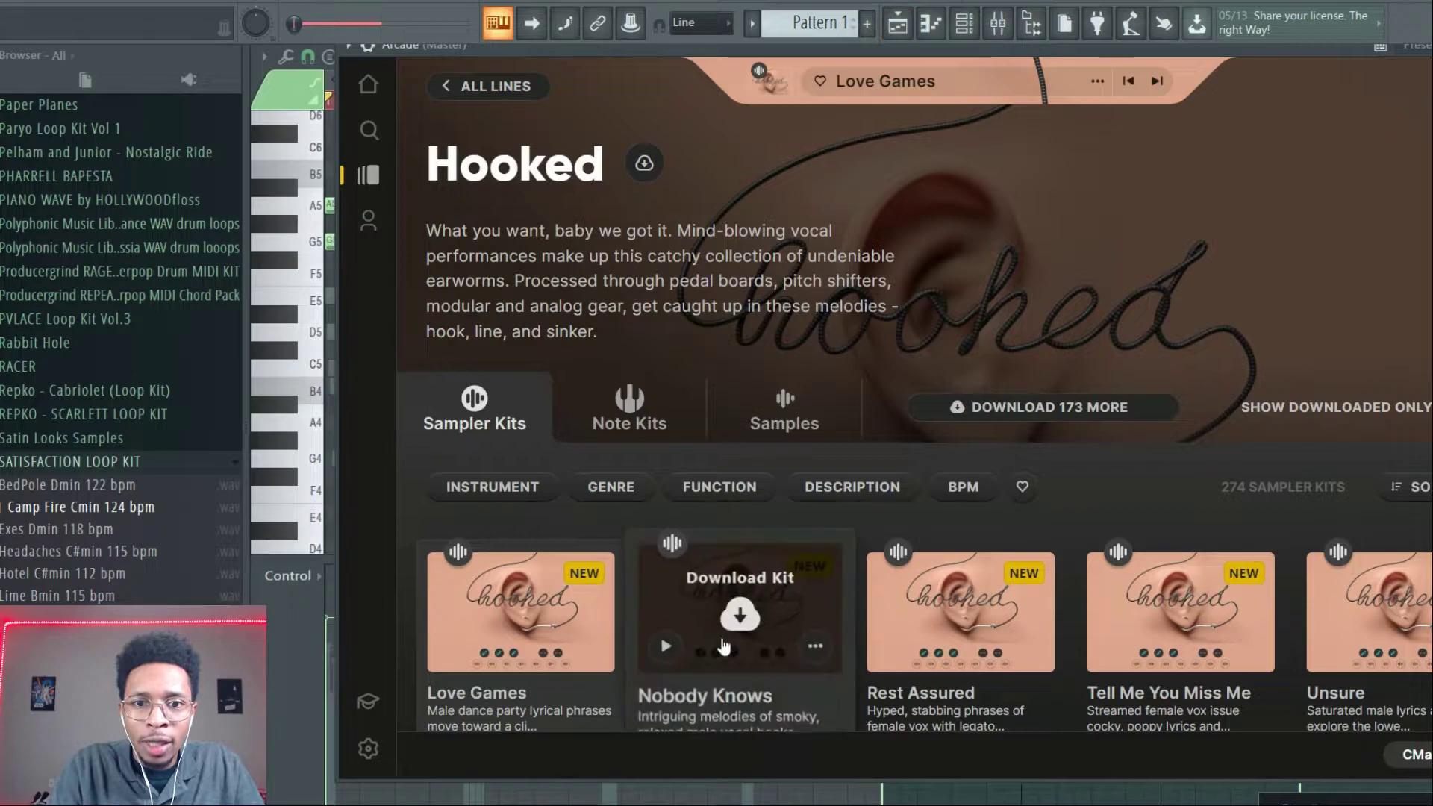
# Step: Download the Nobody Knows sampler kit from the Hooked line and load it for playing
pyautogui.click(741, 620)
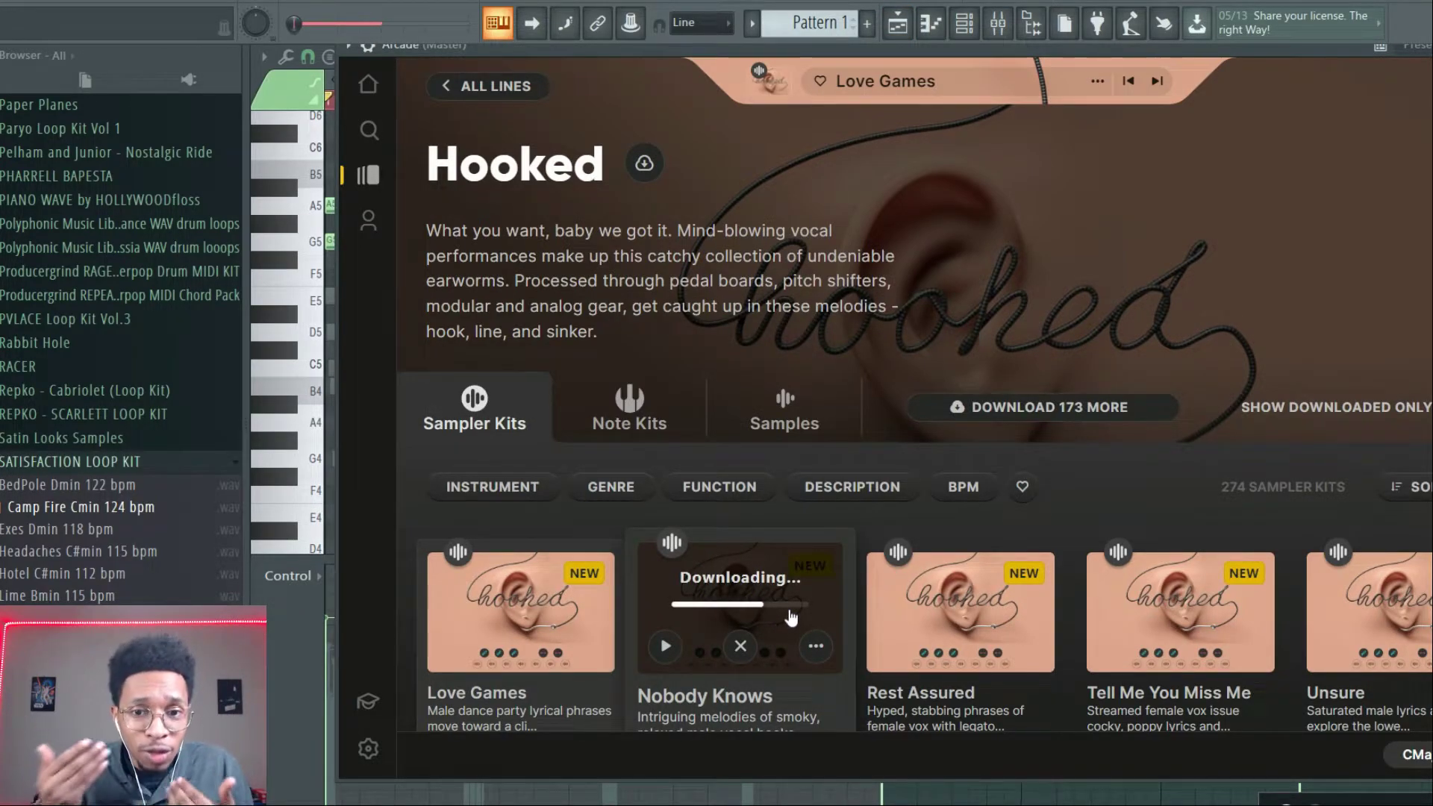
pyautogui.scroll(-2, 792, 617)
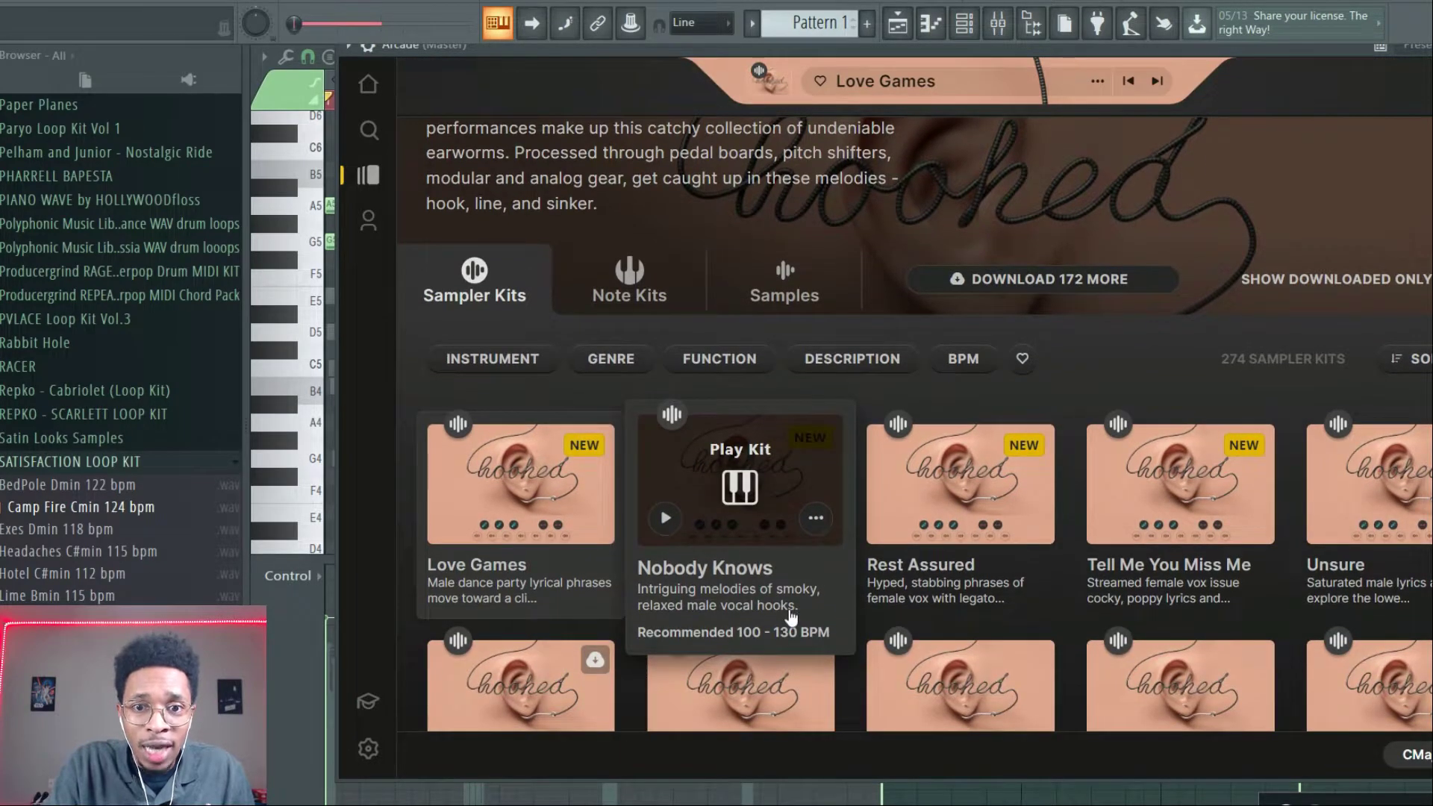
pyautogui.click(741, 489)
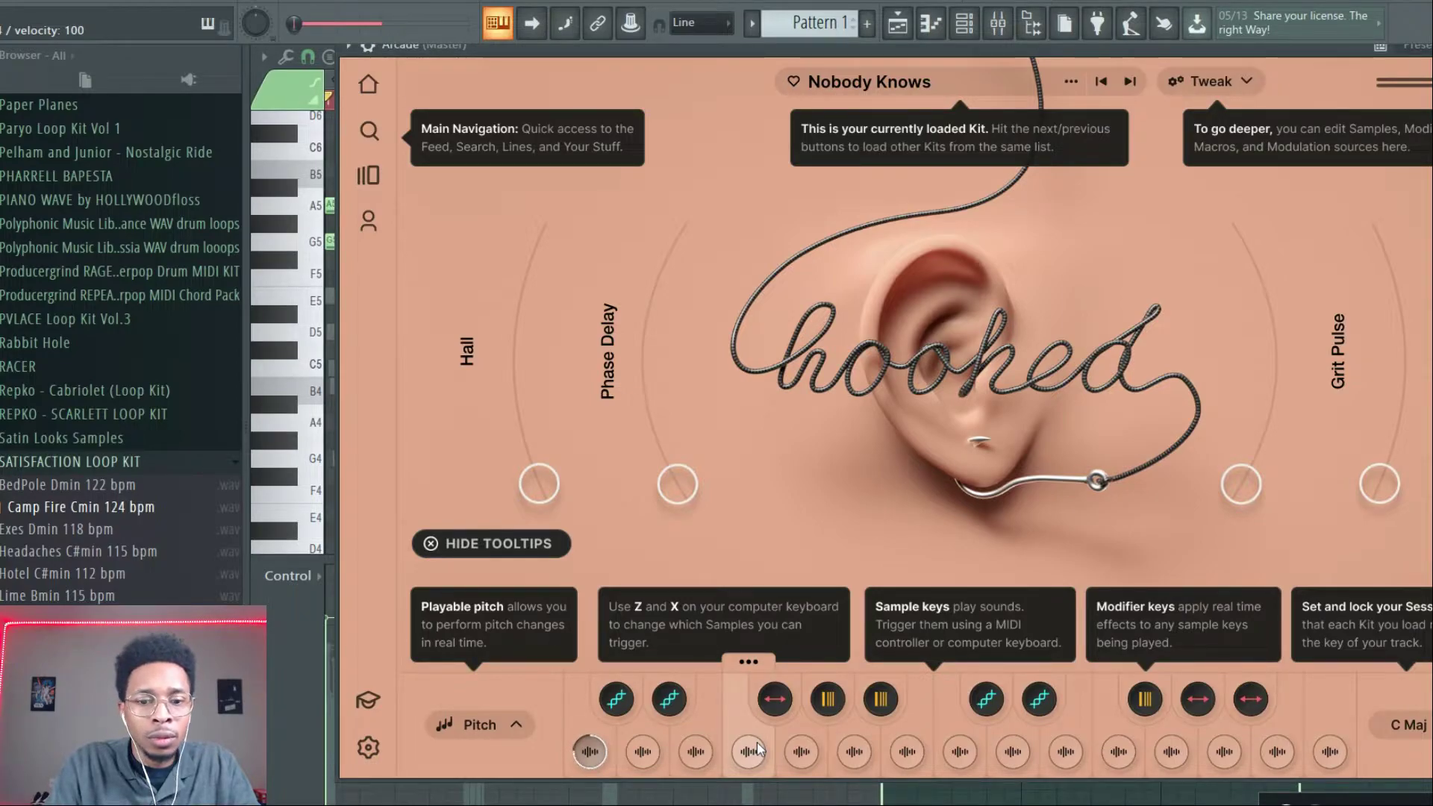
# Step: Audition several vocal samples of the Nobody Knows kit, including those on G4, A4 and A5
pyautogui.press('b')
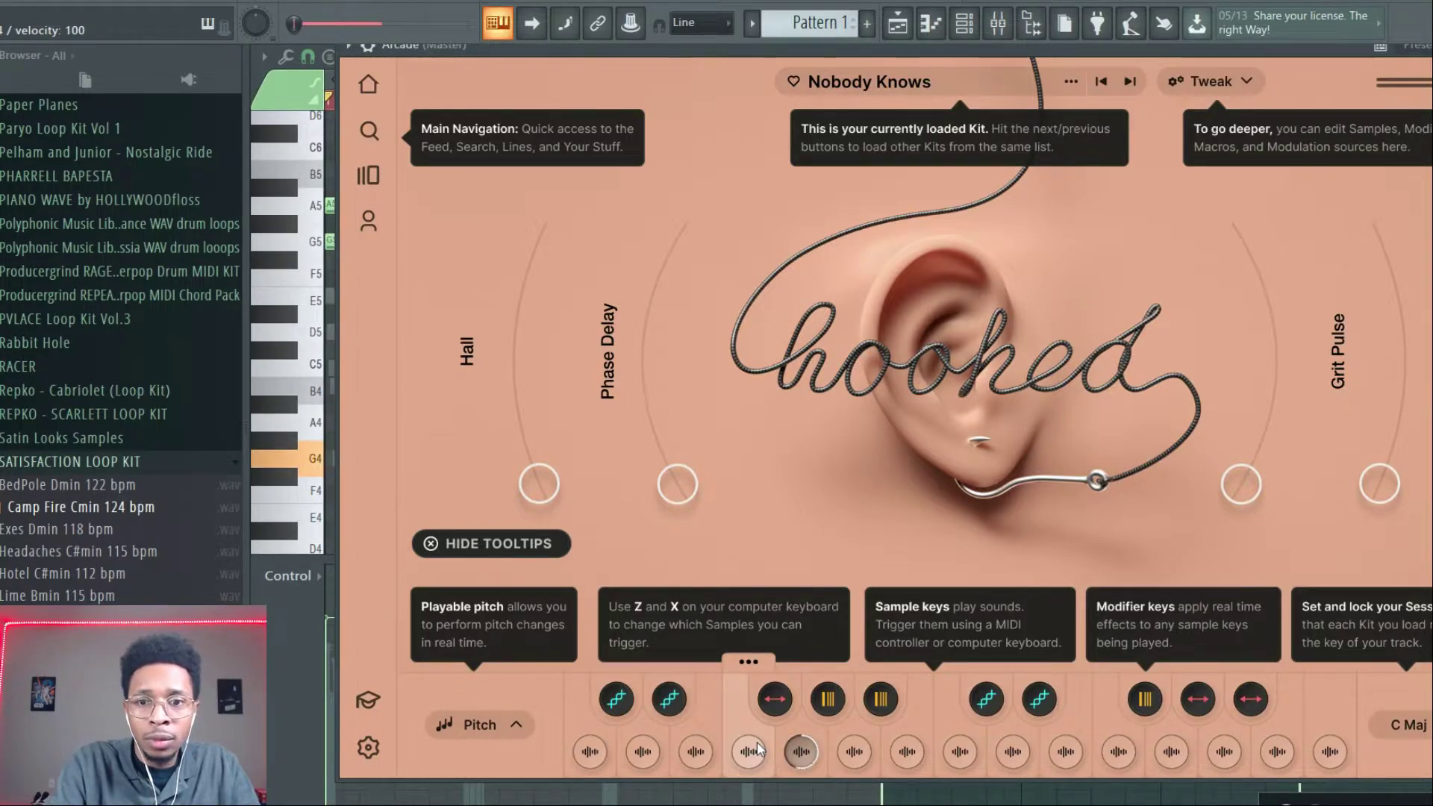
pyautogui.press('n')
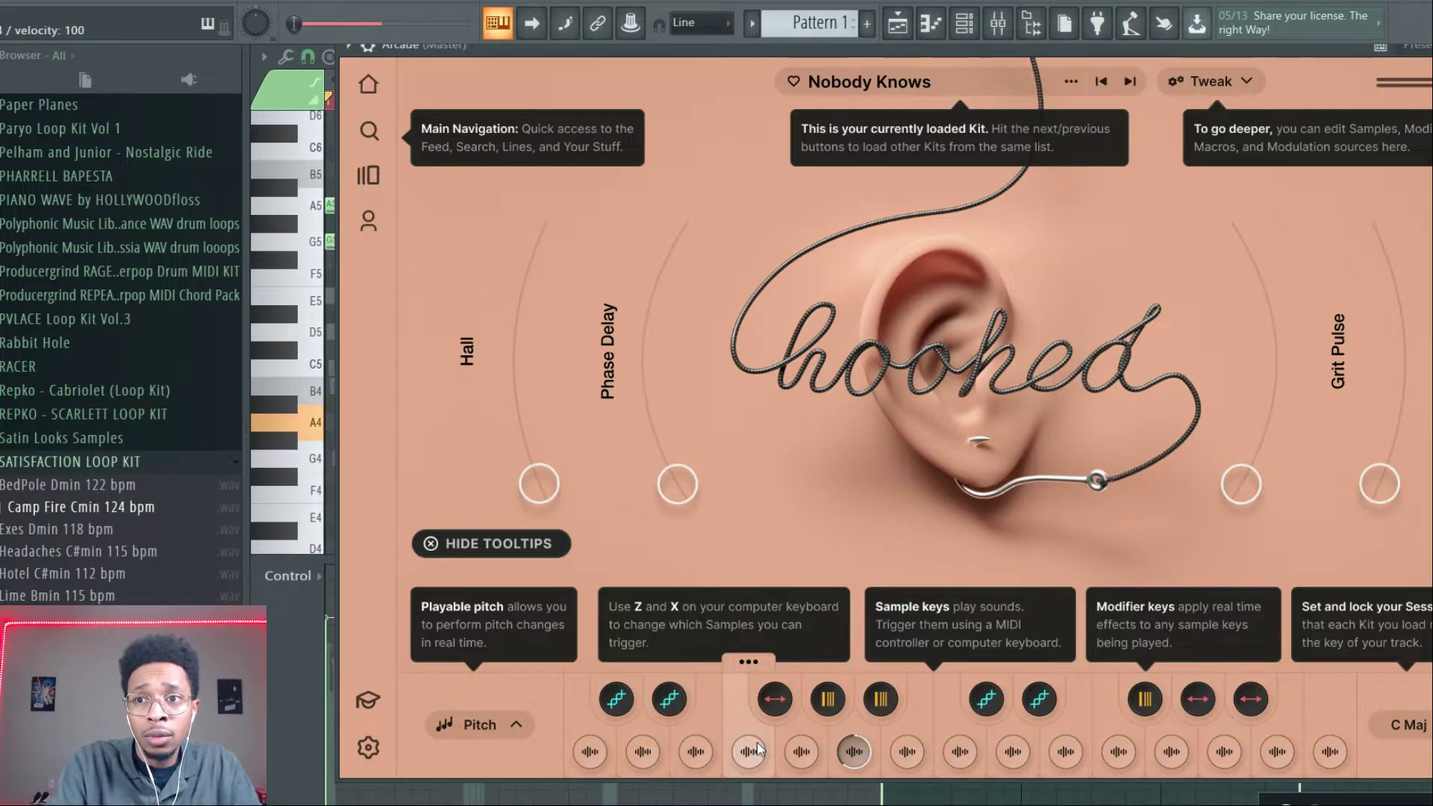
pyautogui.press('t')
pyautogui.press('y')
pyautogui.press('n')
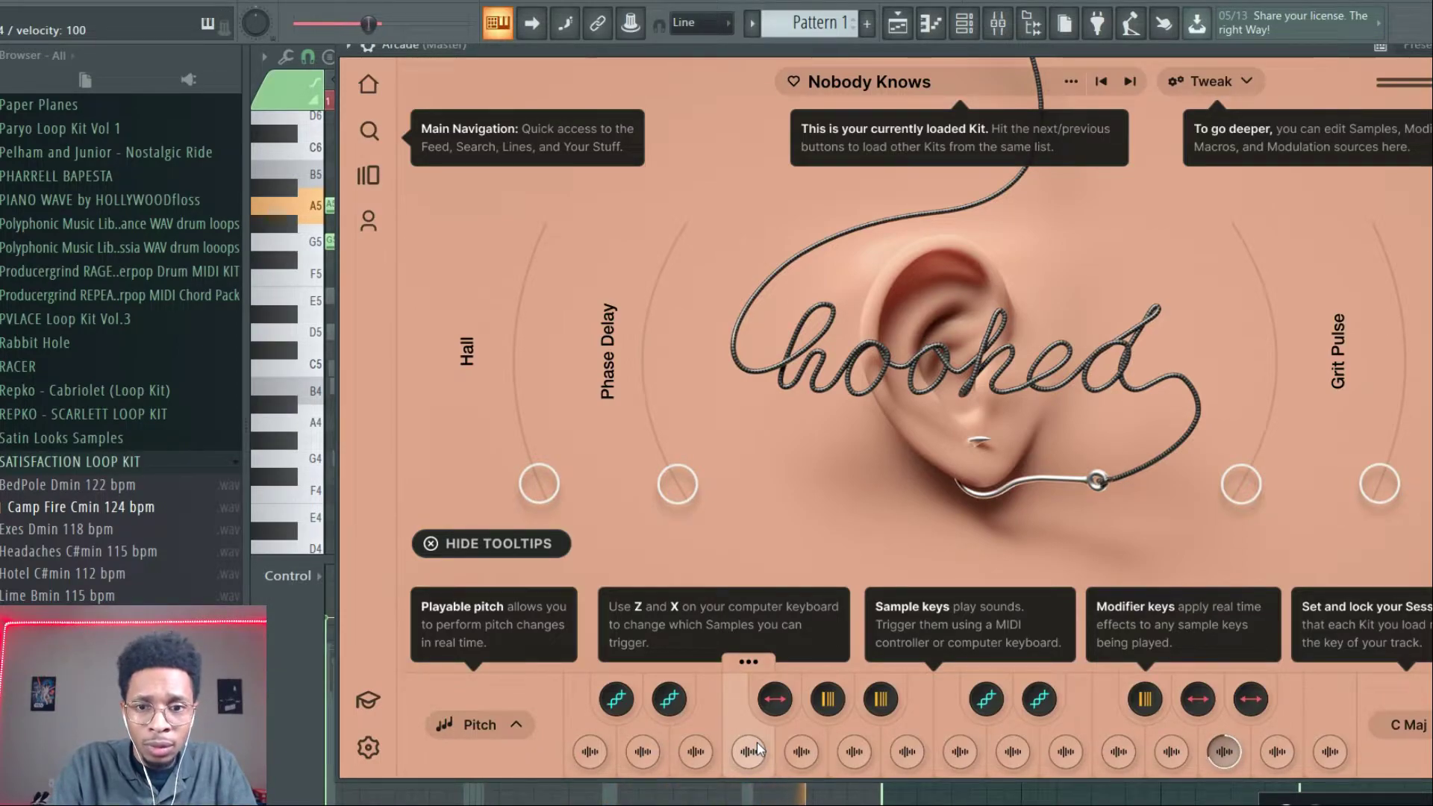
# Step: Set the tuning of the Warm Vocal No No 01_112 BPM_A Maj sample to -12, replay it, and close the sample editor
pyautogui.click(963, 755)
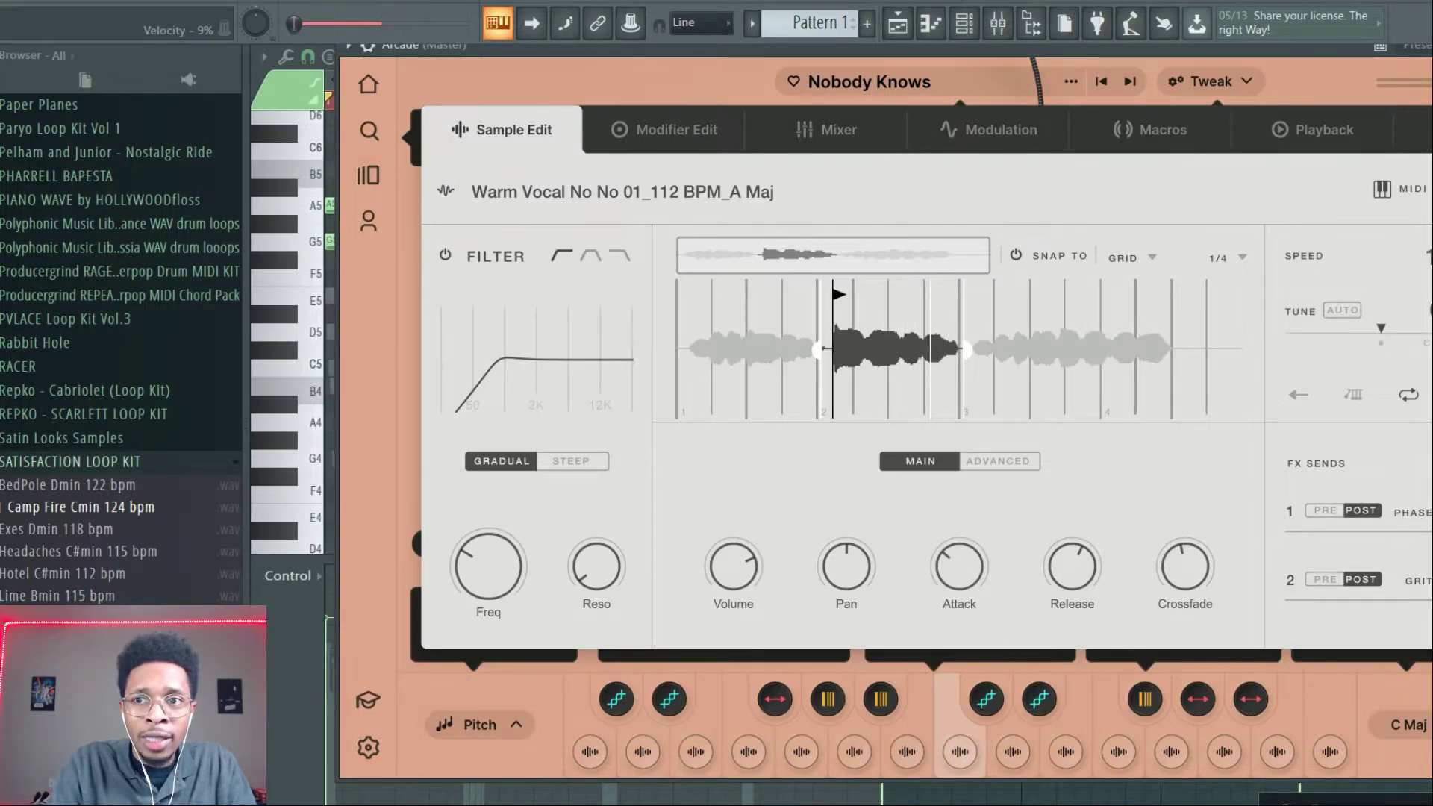
pyautogui.moveTo(1387, 340); pyautogui.dragTo(1329, 349)
pyautogui.click(961, 759)
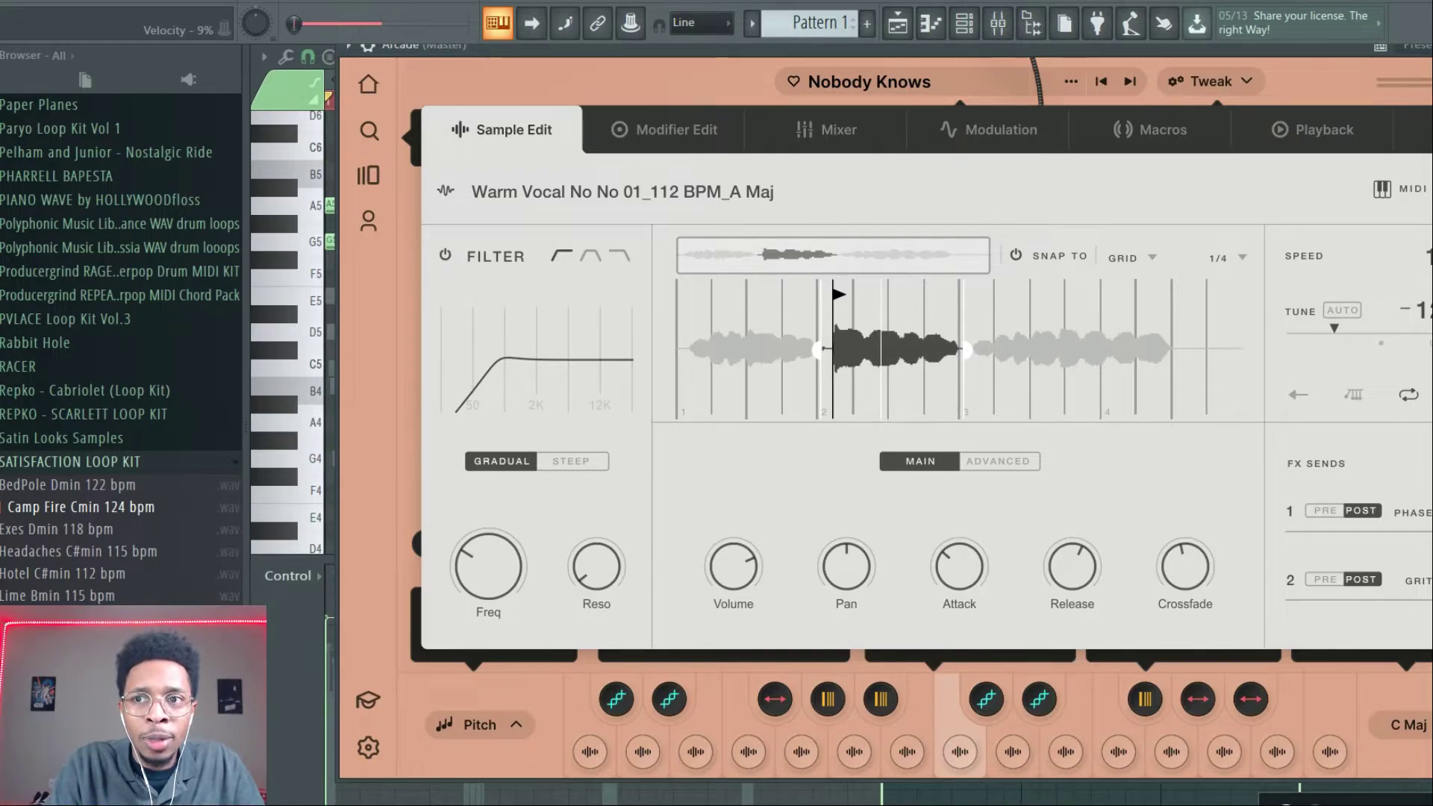
pyautogui.click(1209, 81)
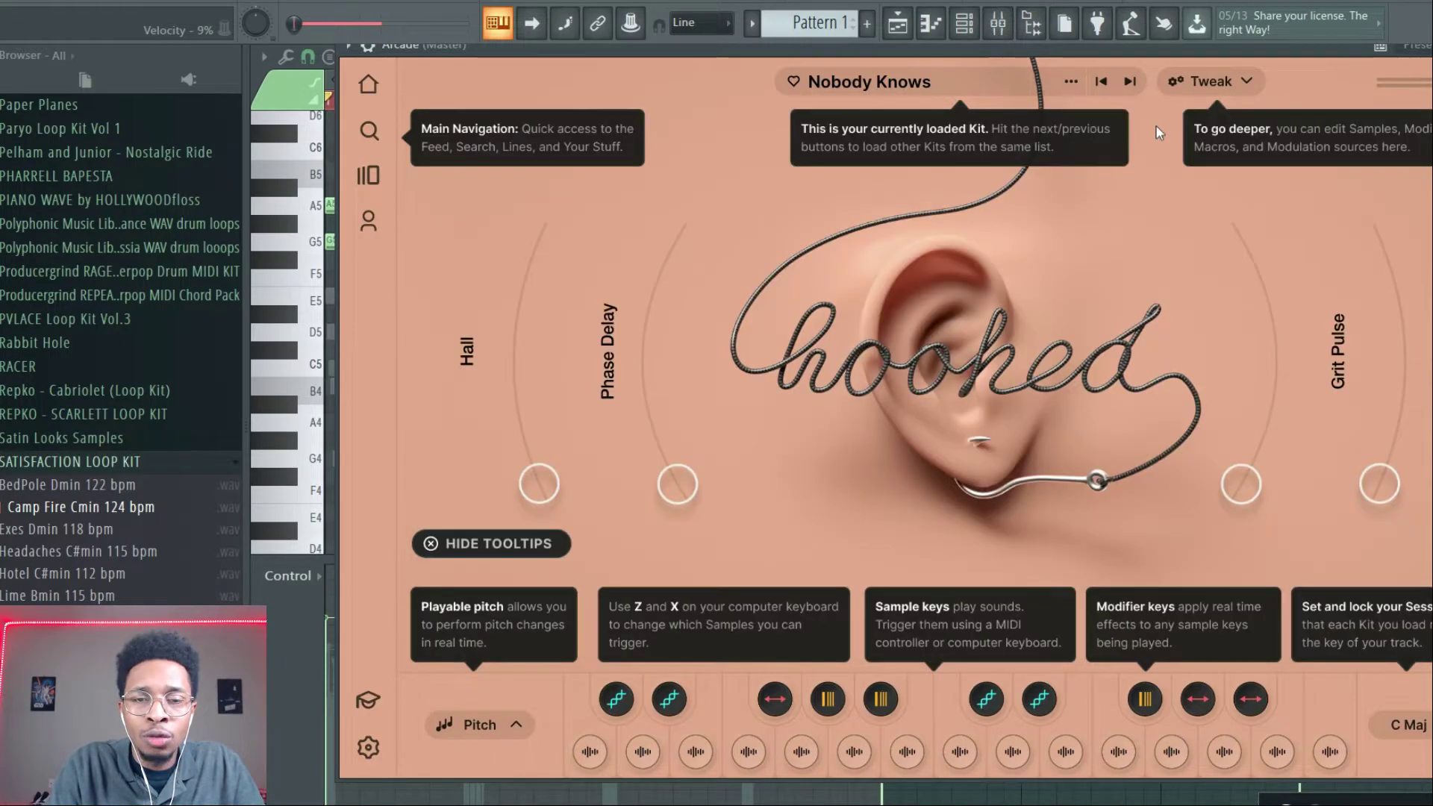
# Step: Download and load the Rest Assured sampler kit from the Hooked line, and accept restretching all channels
pyautogui.click(370, 177)
pyautogui.click(961, 610)
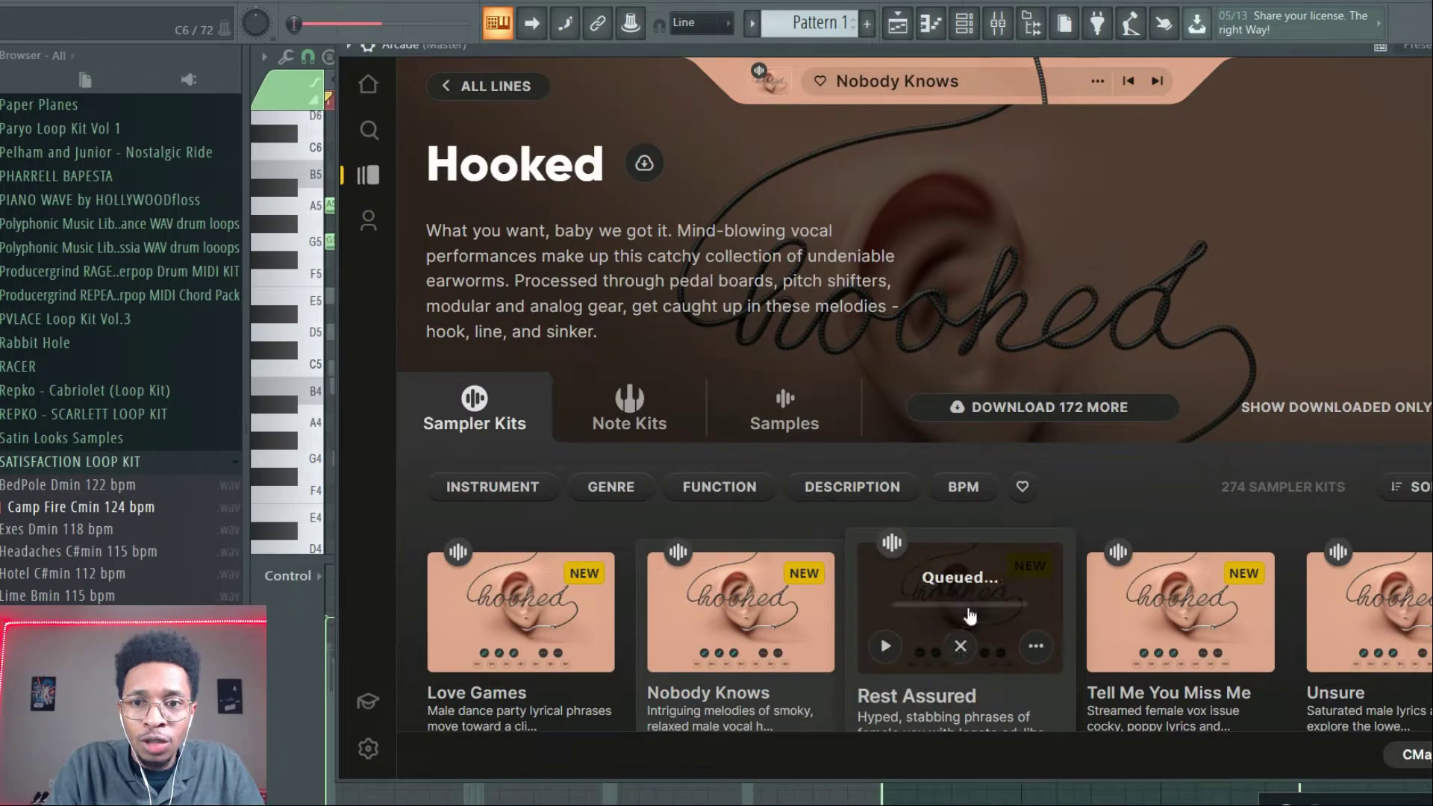
pyautogui.scroll(-2, 993, 674)
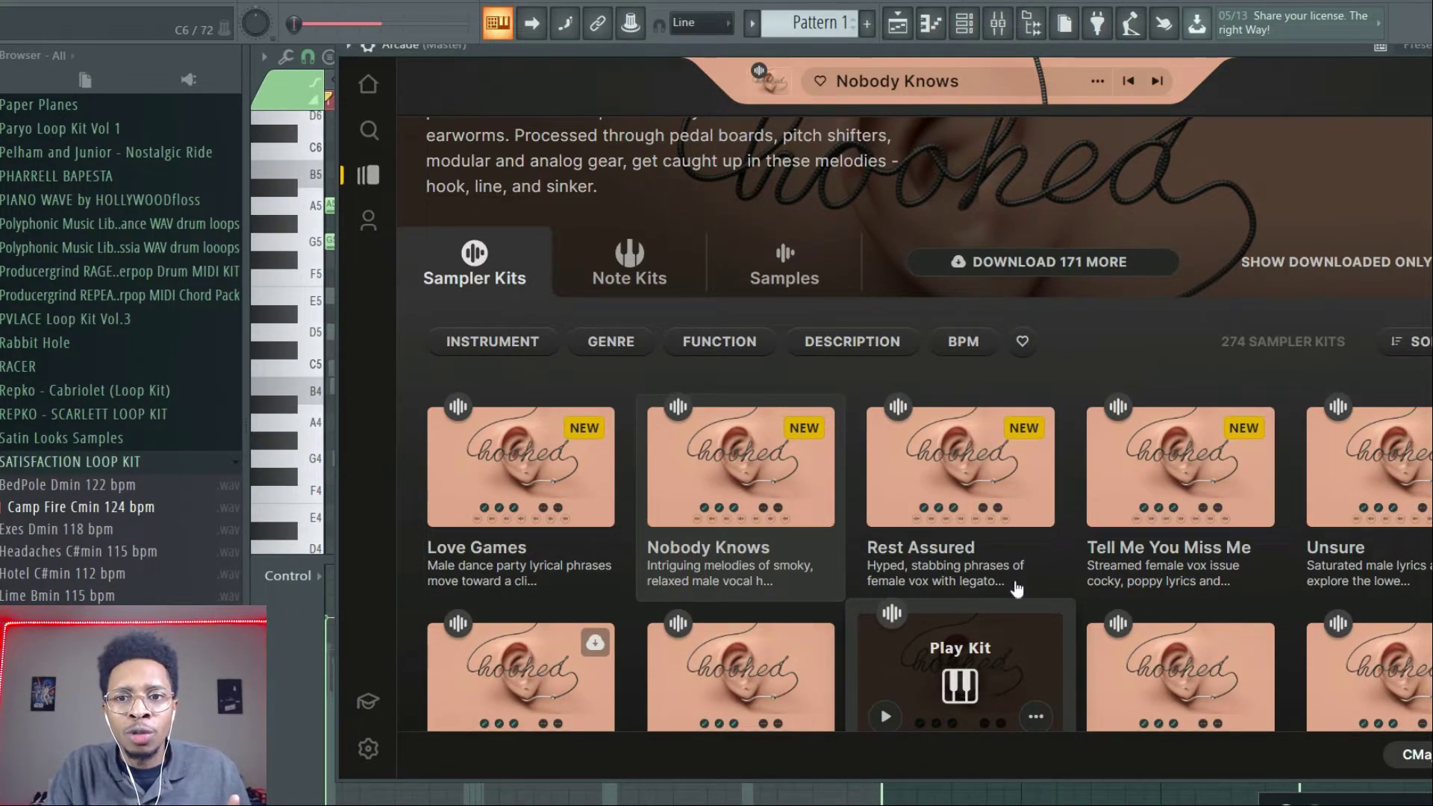
pyautogui.click(958, 473)
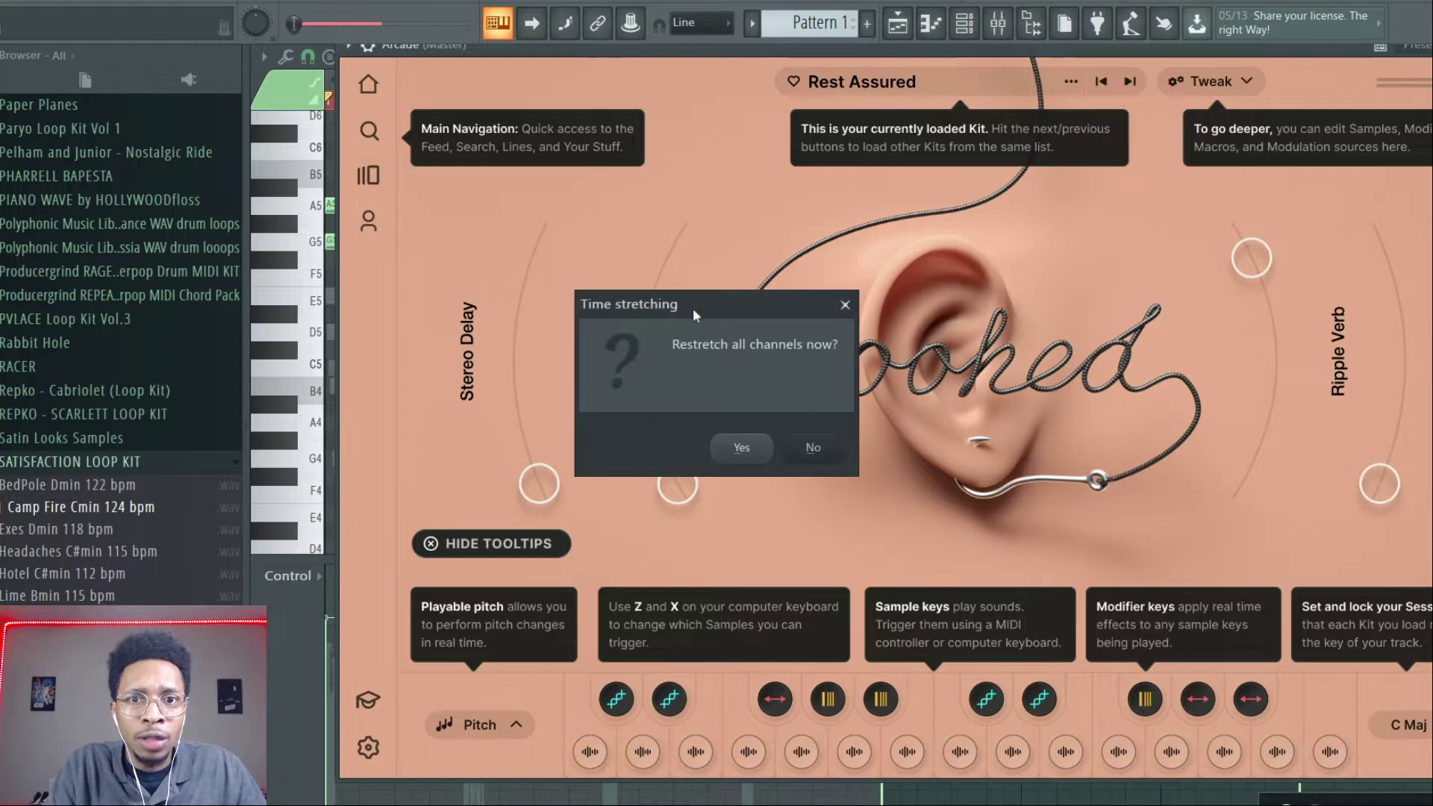
pyautogui.click(739, 447)
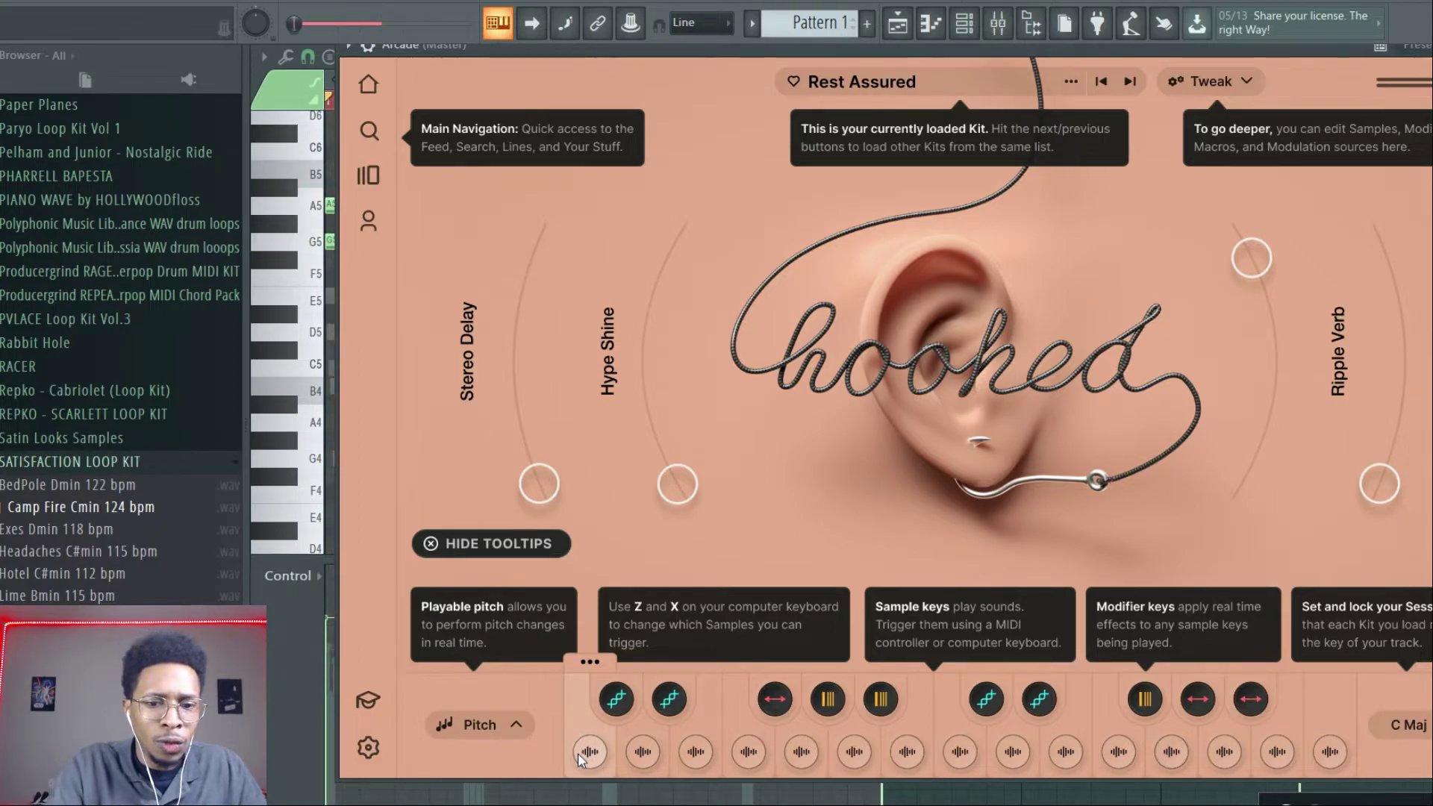
# Step: Delete the A5 note spanning bars 1 to 4 in Arcade's piano roll and play the pattern
pyautogui.press('Escape')
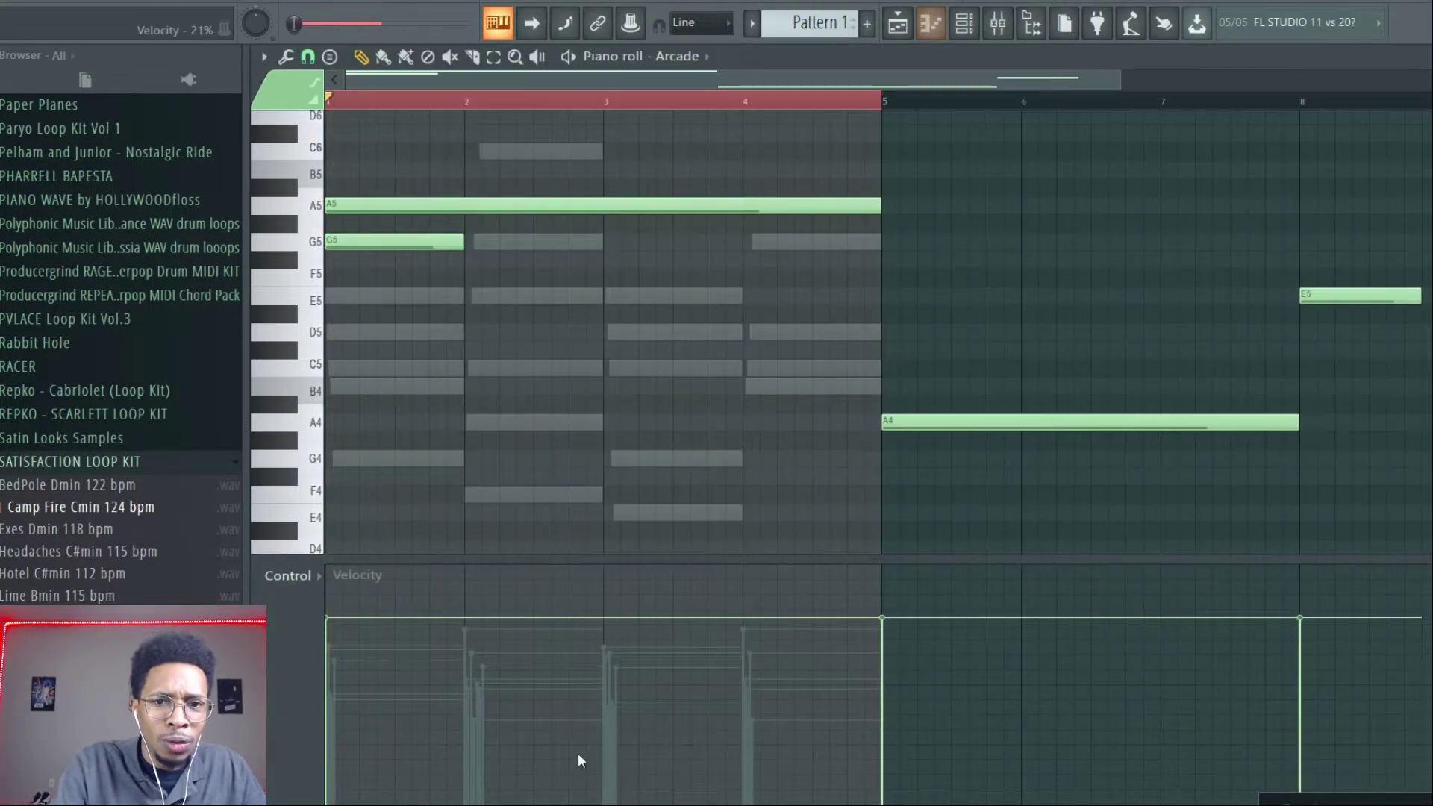
pyautogui.rightClick(417, 205)
pyautogui.press('space')
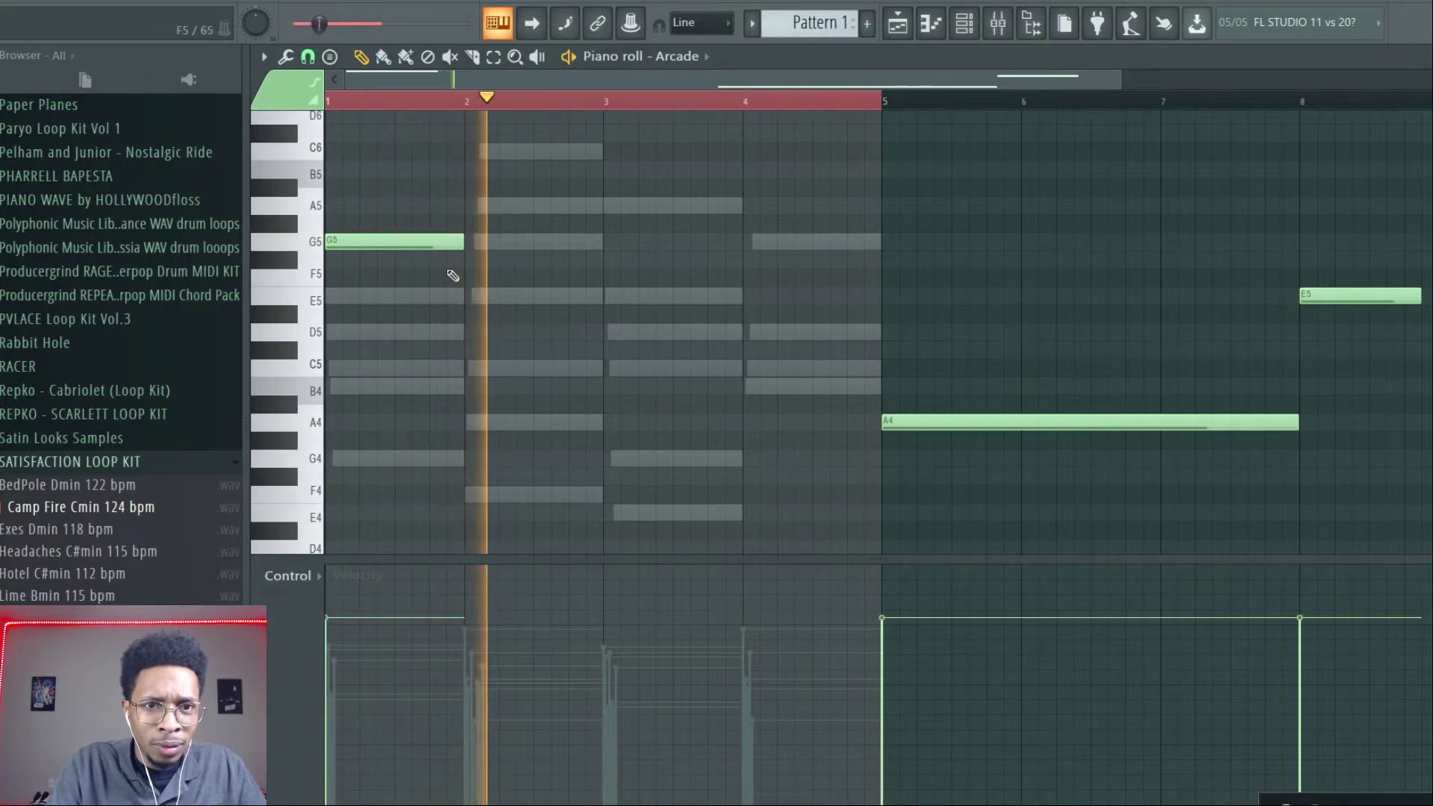
# Step: Add a one-bar note at bar 3, move it to A5, and play the pattern to check it
pyautogui.click(611, 261)
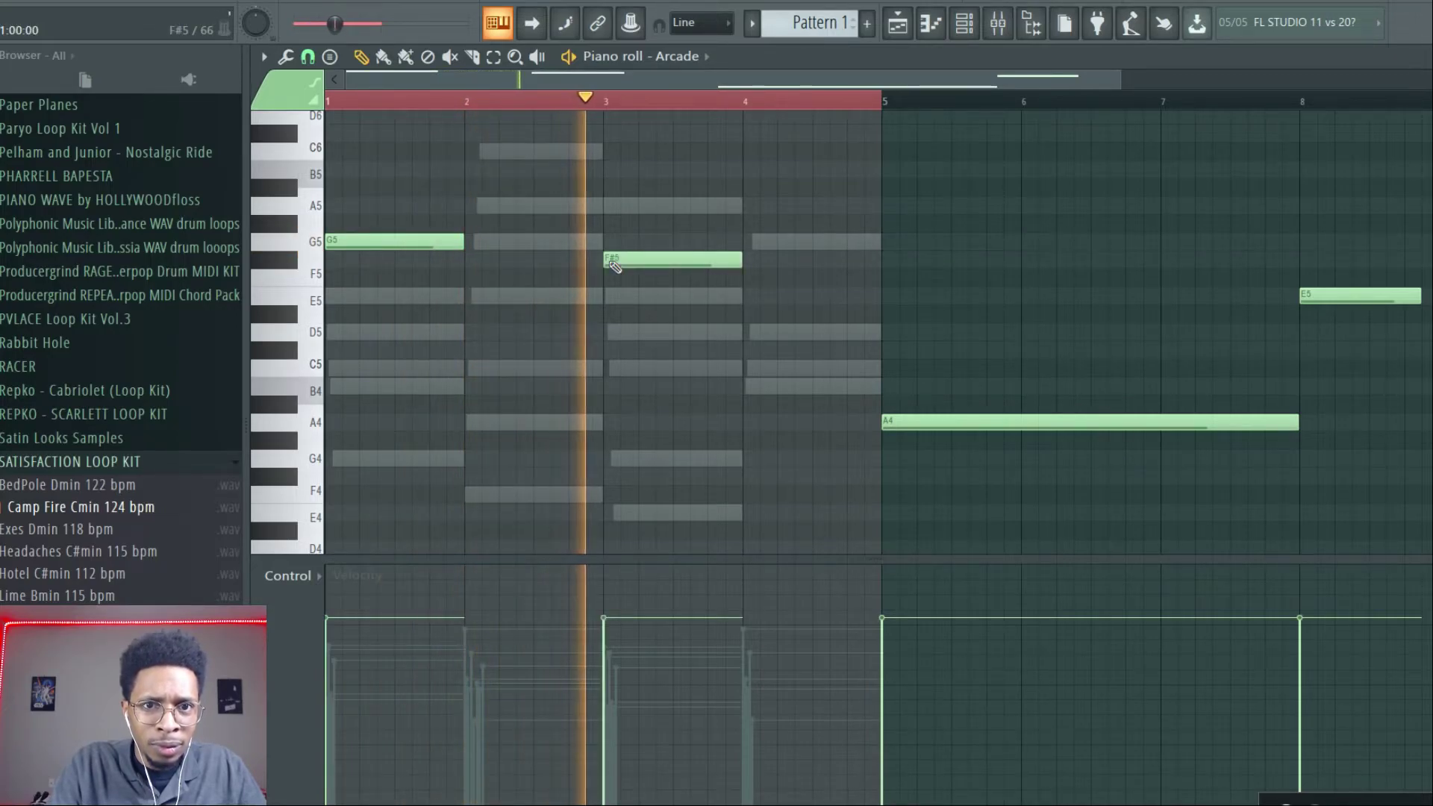
pyautogui.moveTo(613, 267); pyautogui.dragTo(626, 282)
pyautogui.press('space')
pyautogui.press('space')
pyautogui.moveTo(641, 283); pyautogui.dragTo(636, 200)
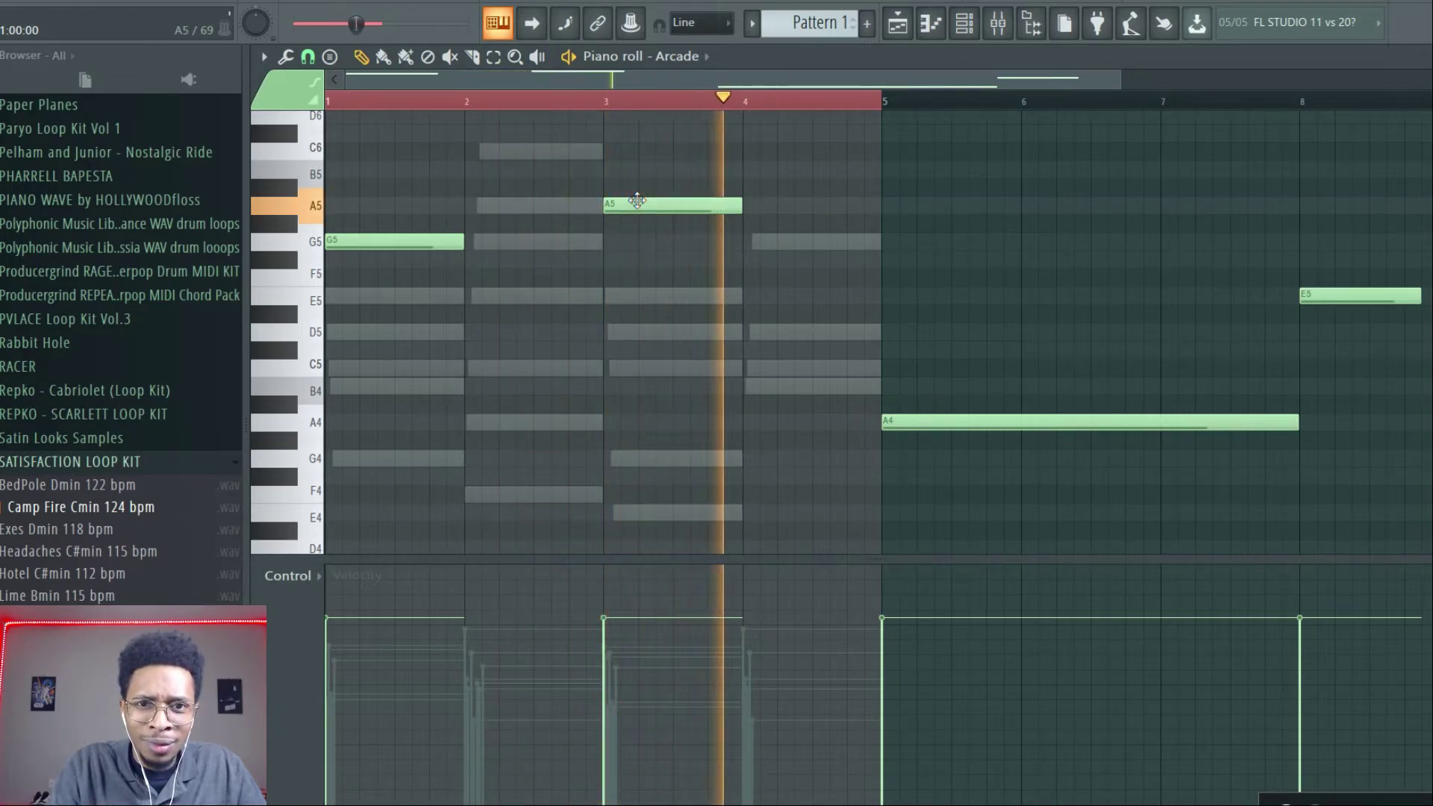
pyautogui.press('space')
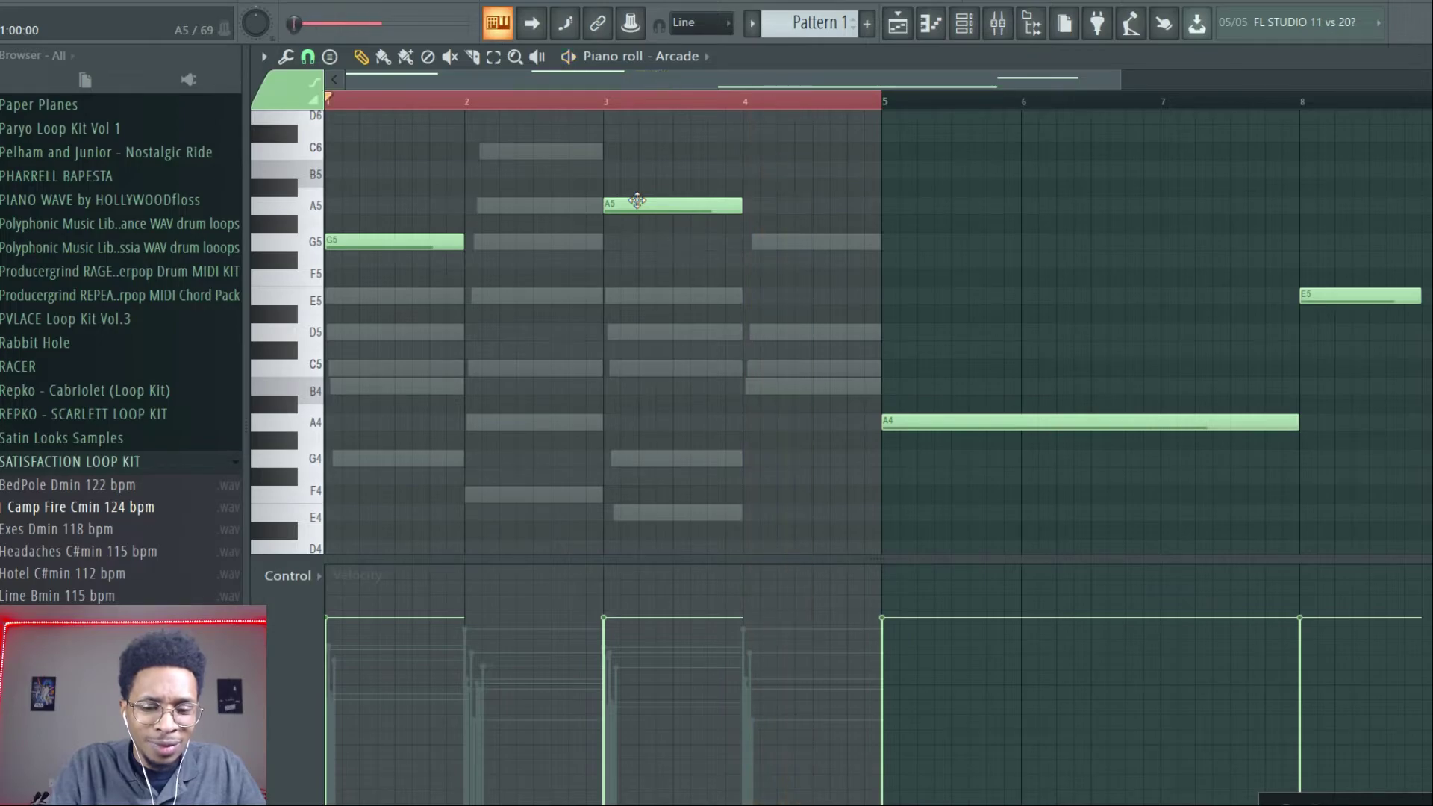
# Step: Reopen Arcade from the channel rack and audition the higher vocal samples of the Rest Assured kit
pyautogui.click(964, 24)
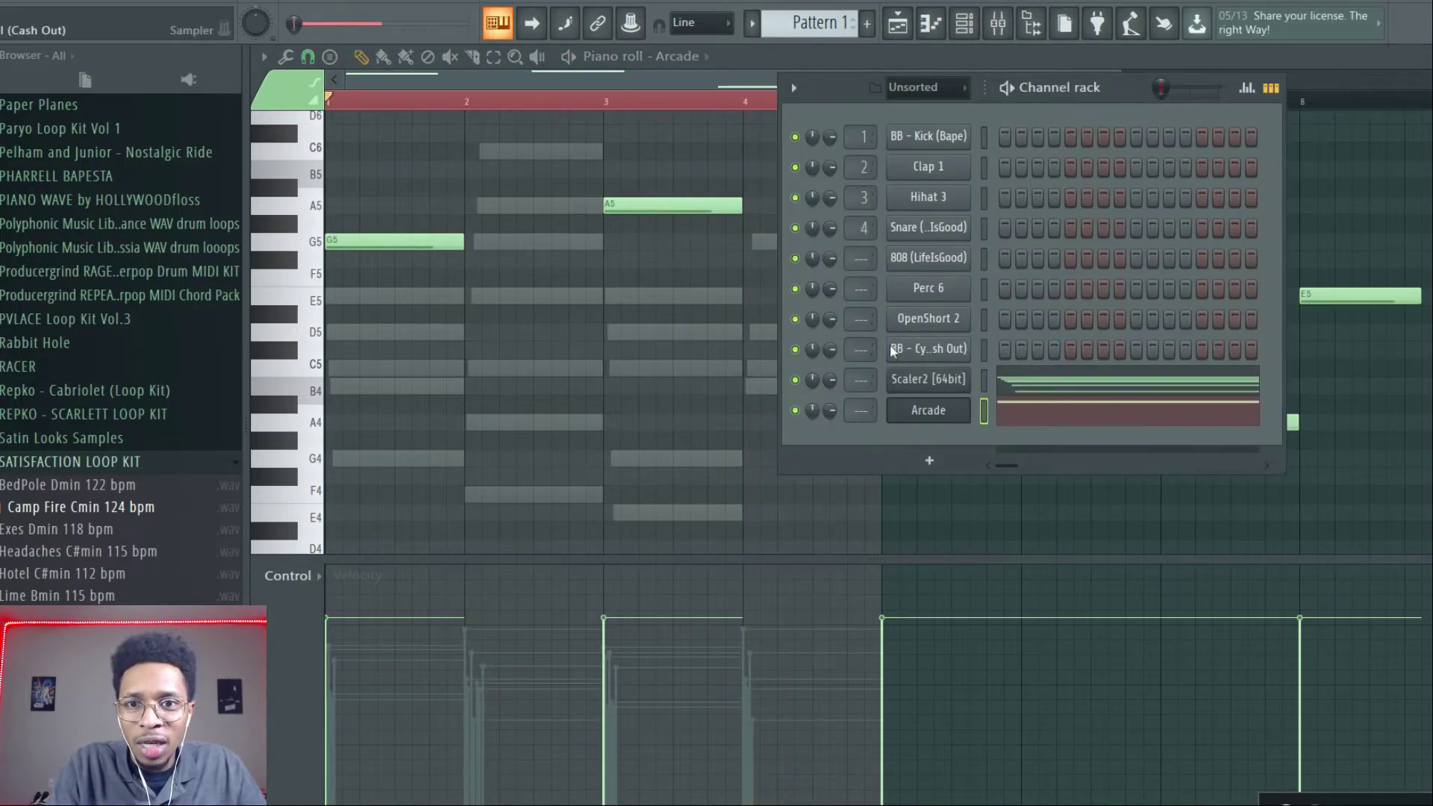
pyautogui.click(915, 407)
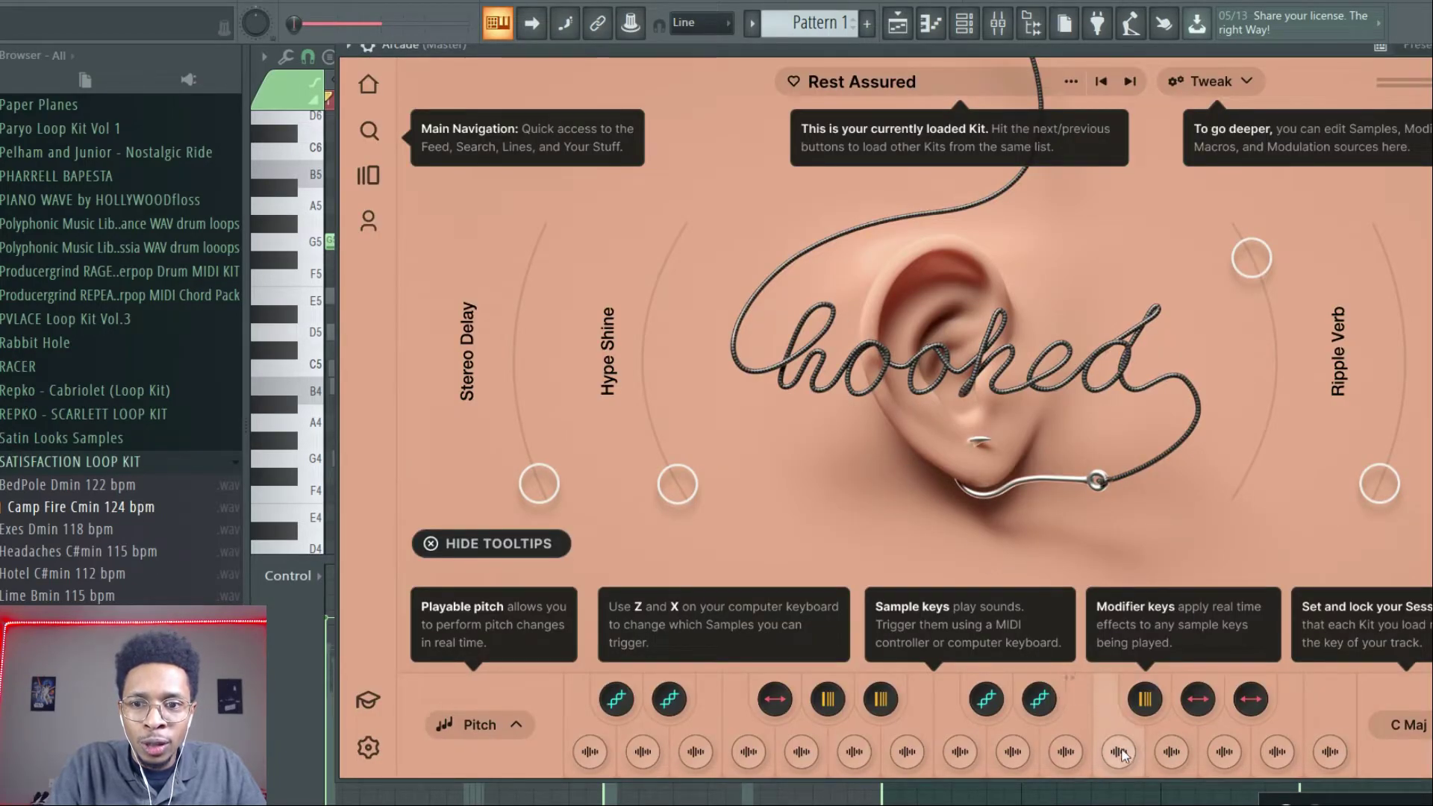
pyautogui.moveTo(1124, 754)
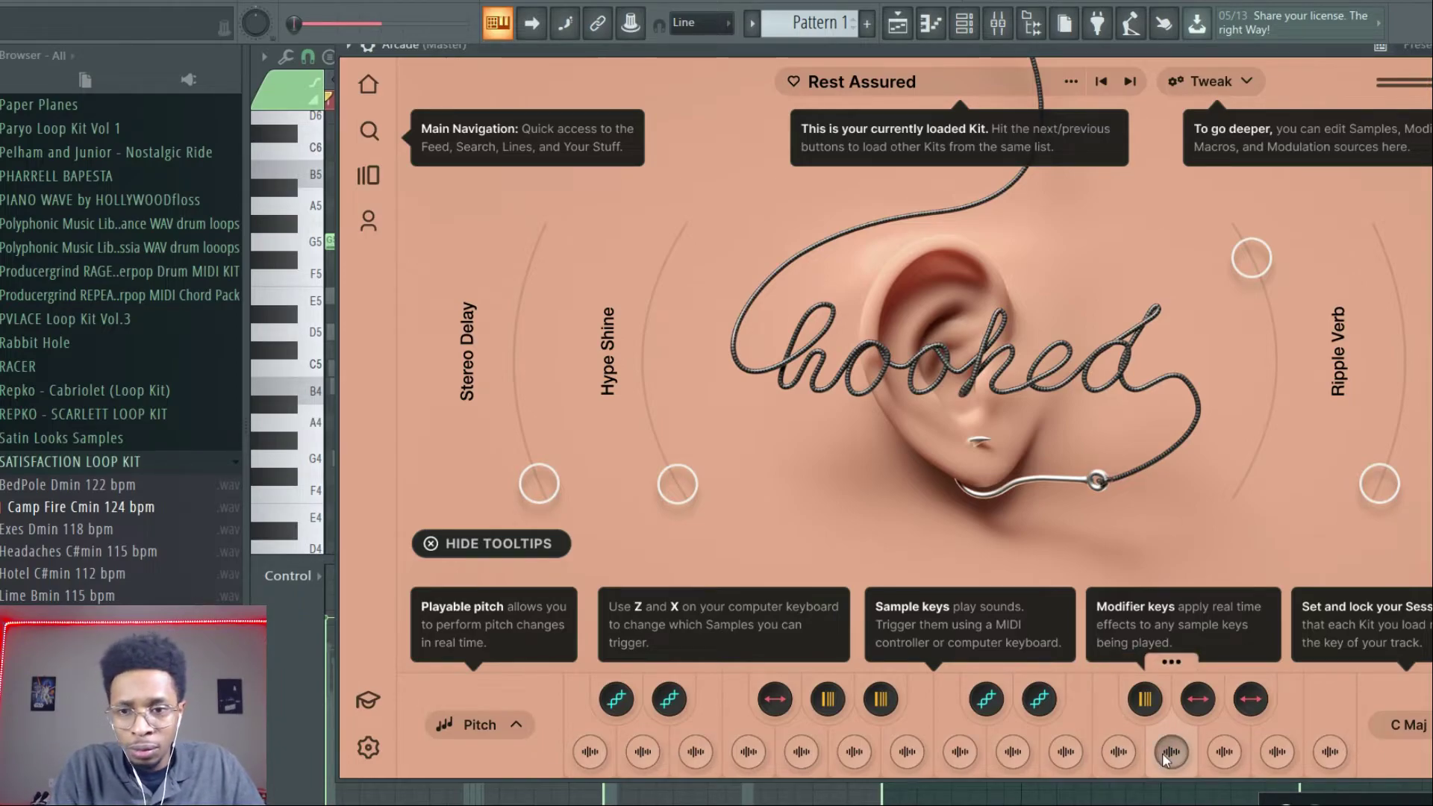
pyautogui.moveTo(1216, 754)
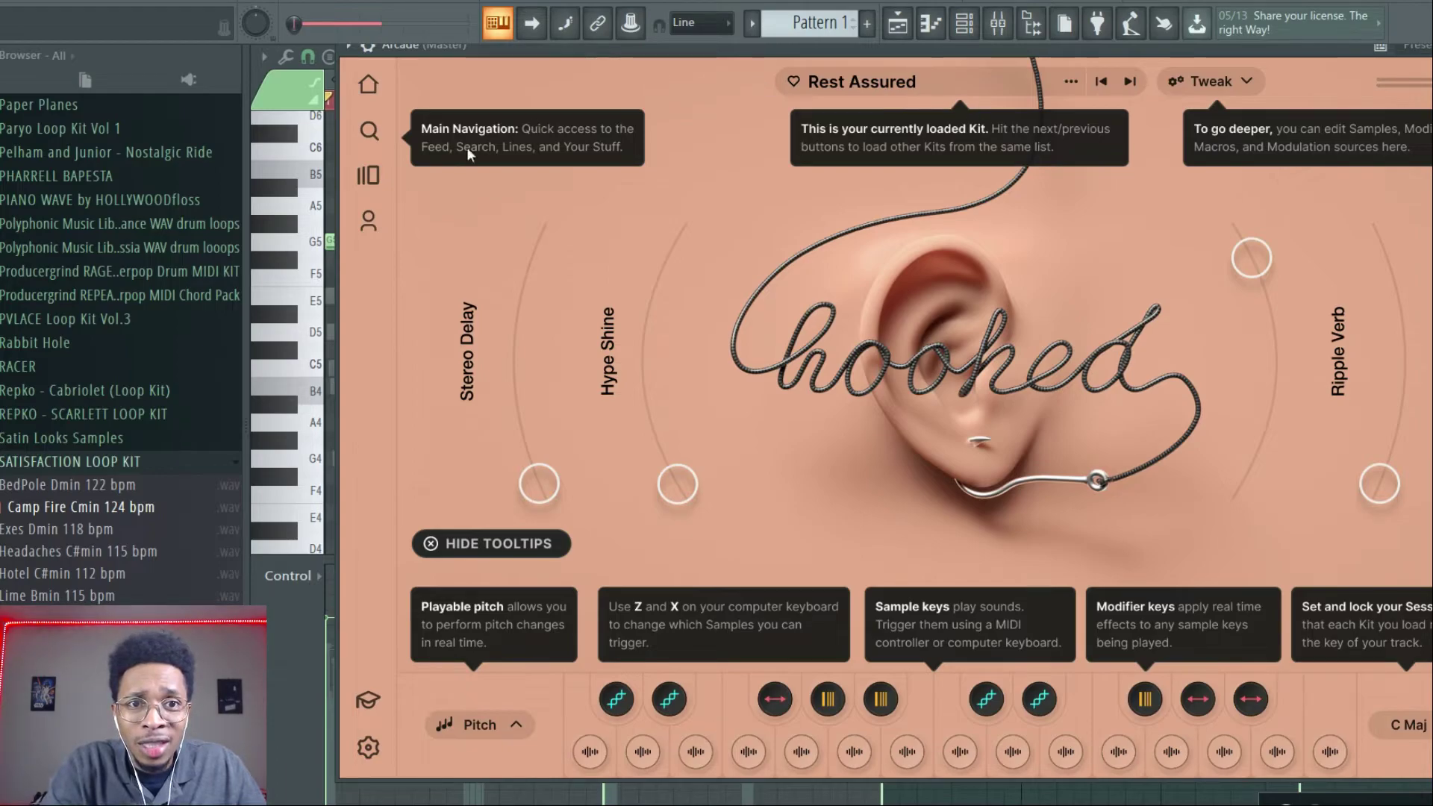
# Step: Return to the Hooked line, then download and load the Tell Me You Miss Me sampler kit
pyautogui.click(368, 175)
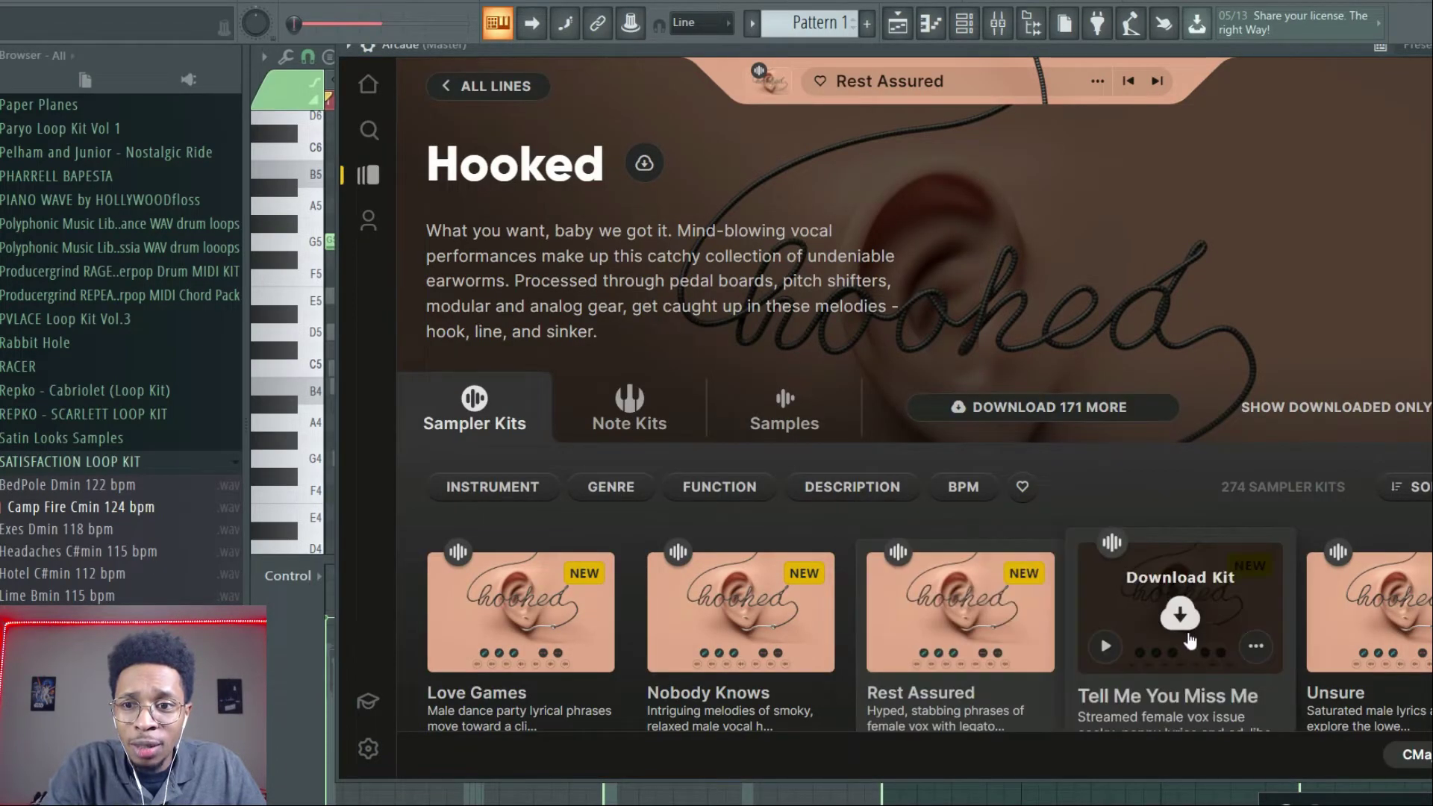
pyautogui.click(1180, 616)
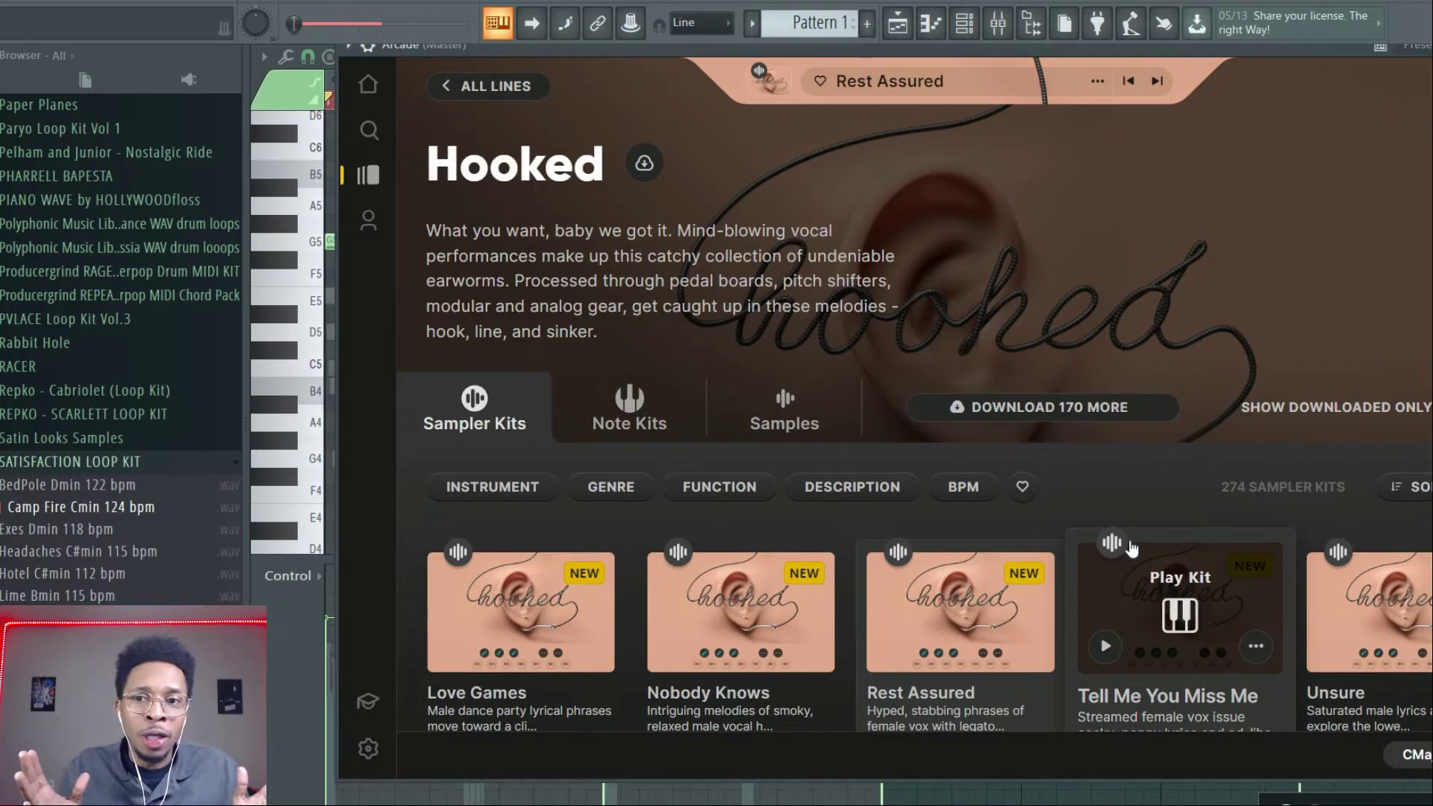
pyautogui.click(1185, 625)
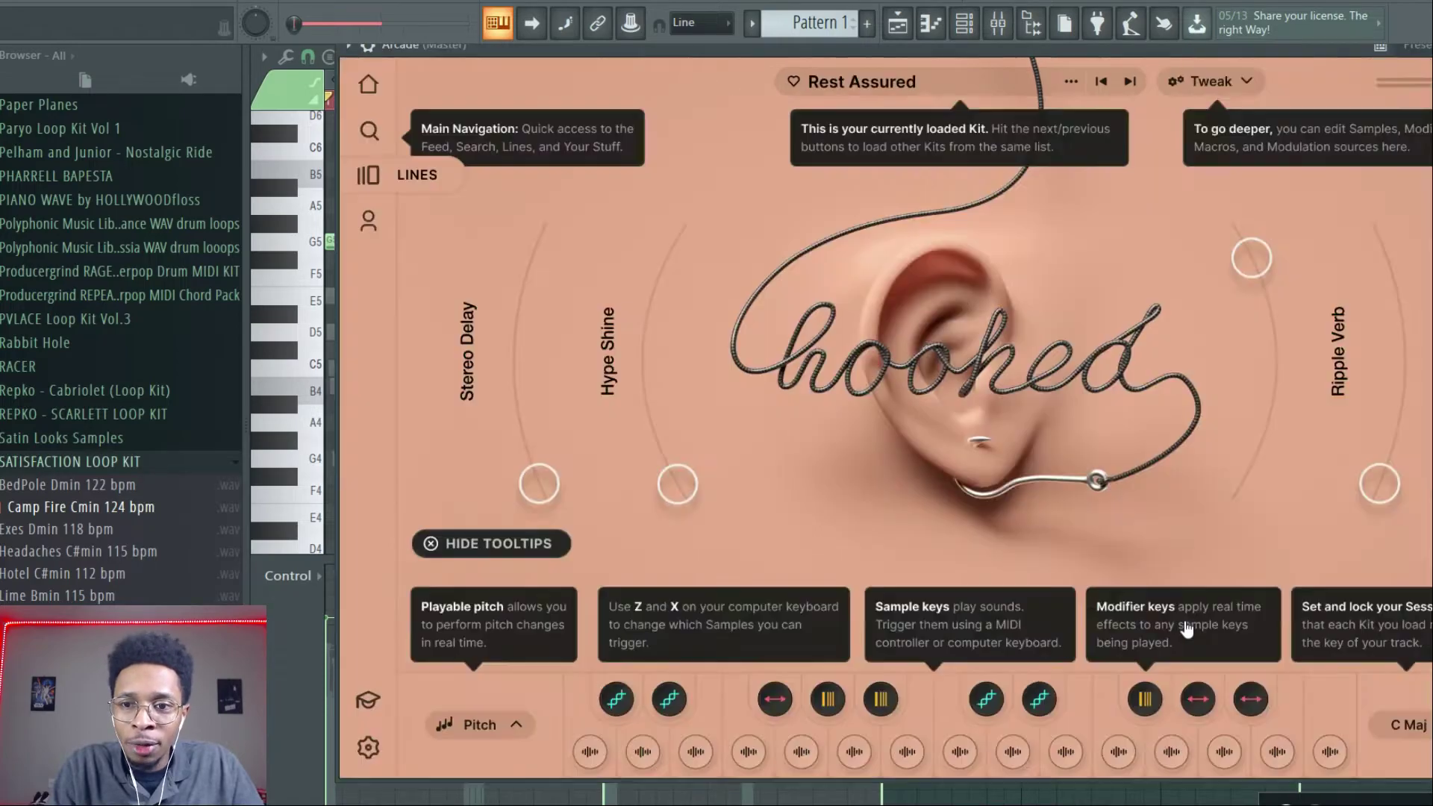
# Step: Audition several vocal samples of the Tell Me You Miss Me kit, ending with the one on E5
pyautogui.click(906, 752)
pyautogui.click(960, 754)
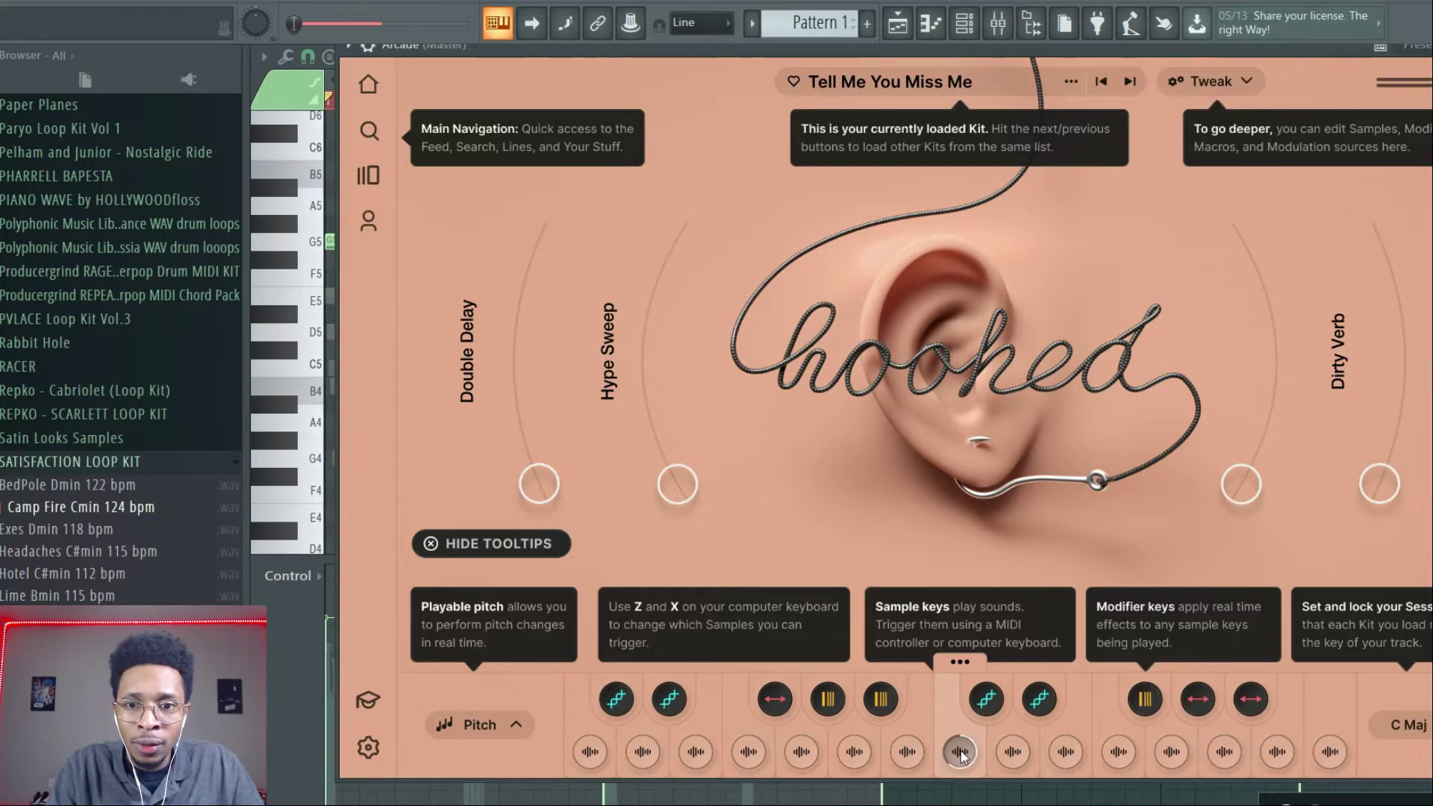
pyautogui.click(1065, 752)
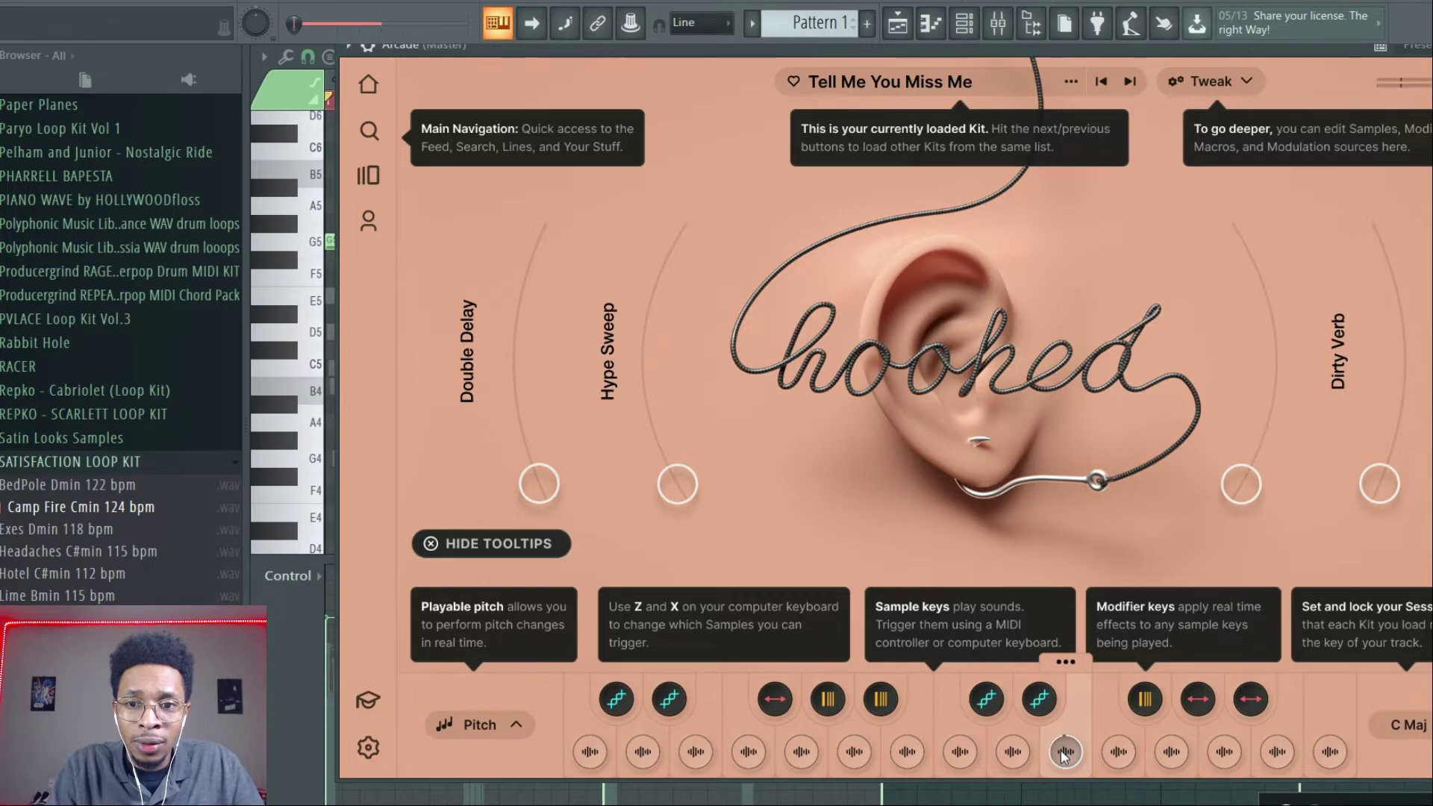
# Step: Add an E5 note spanning bars 1 to 4 in Arcade's piano roll, and delete the G5 and A5 notes
pyautogui.press('Escape')
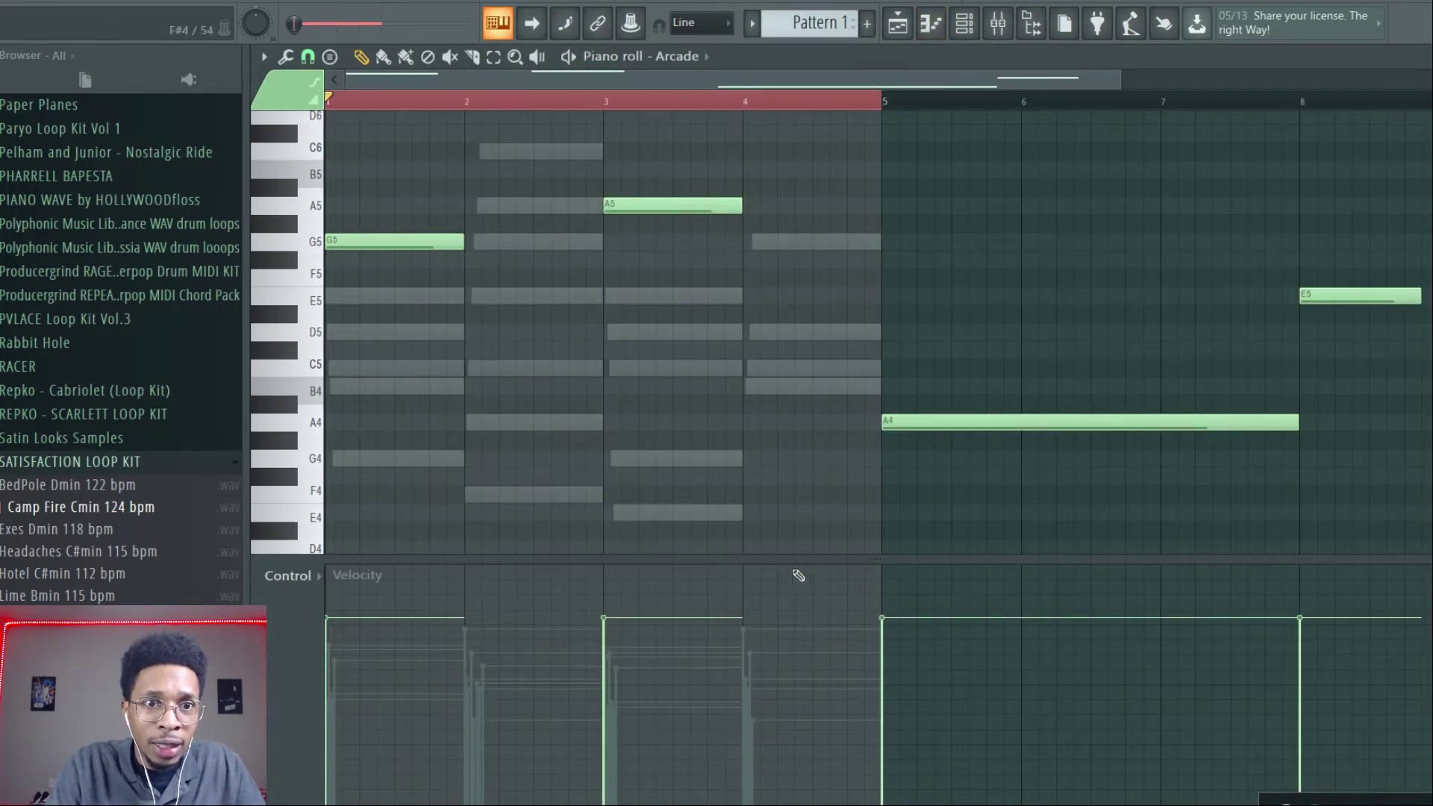
pyautogui.click(326, 298)
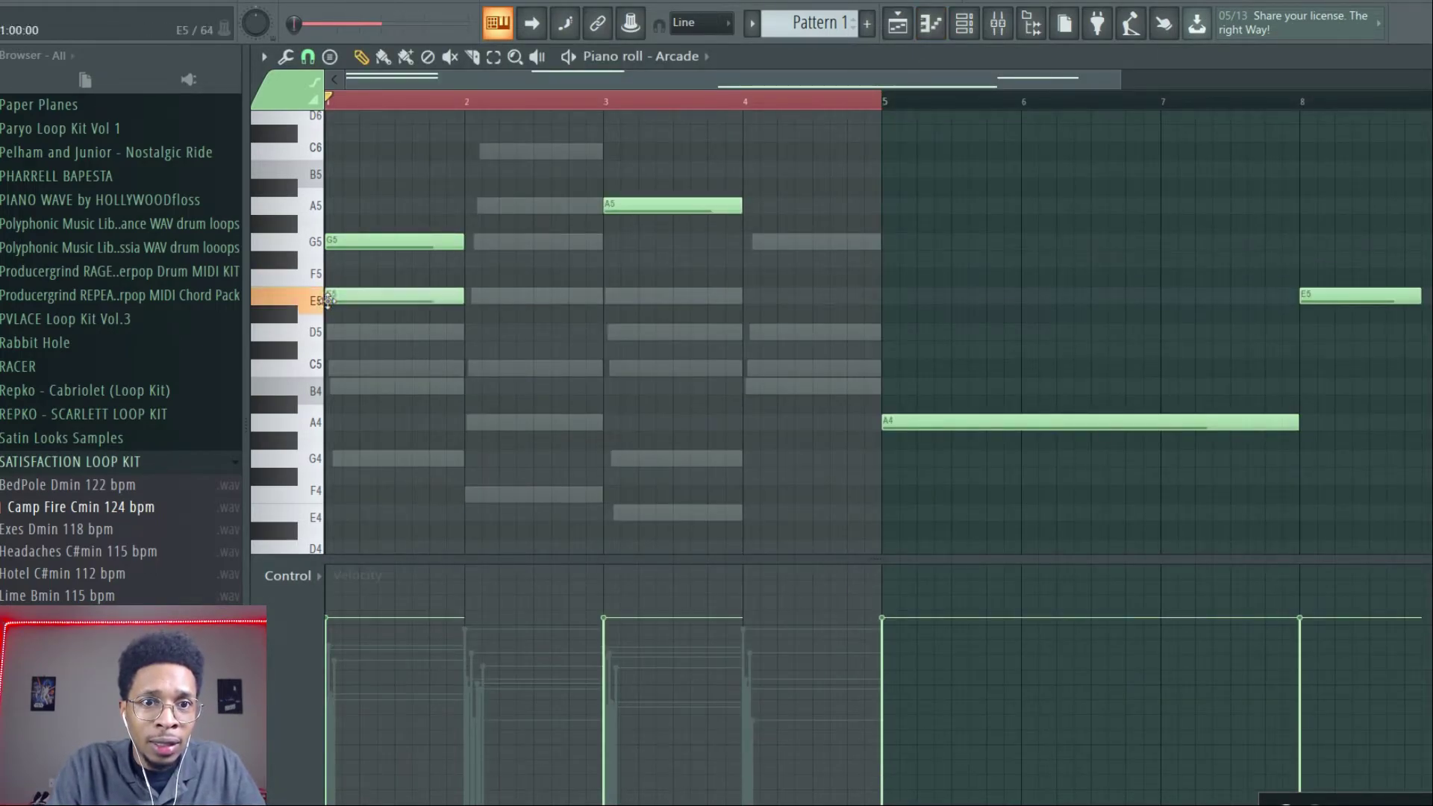
pyautogui.moveTo(482, 298); pyautogui.dragTo(879, 312)
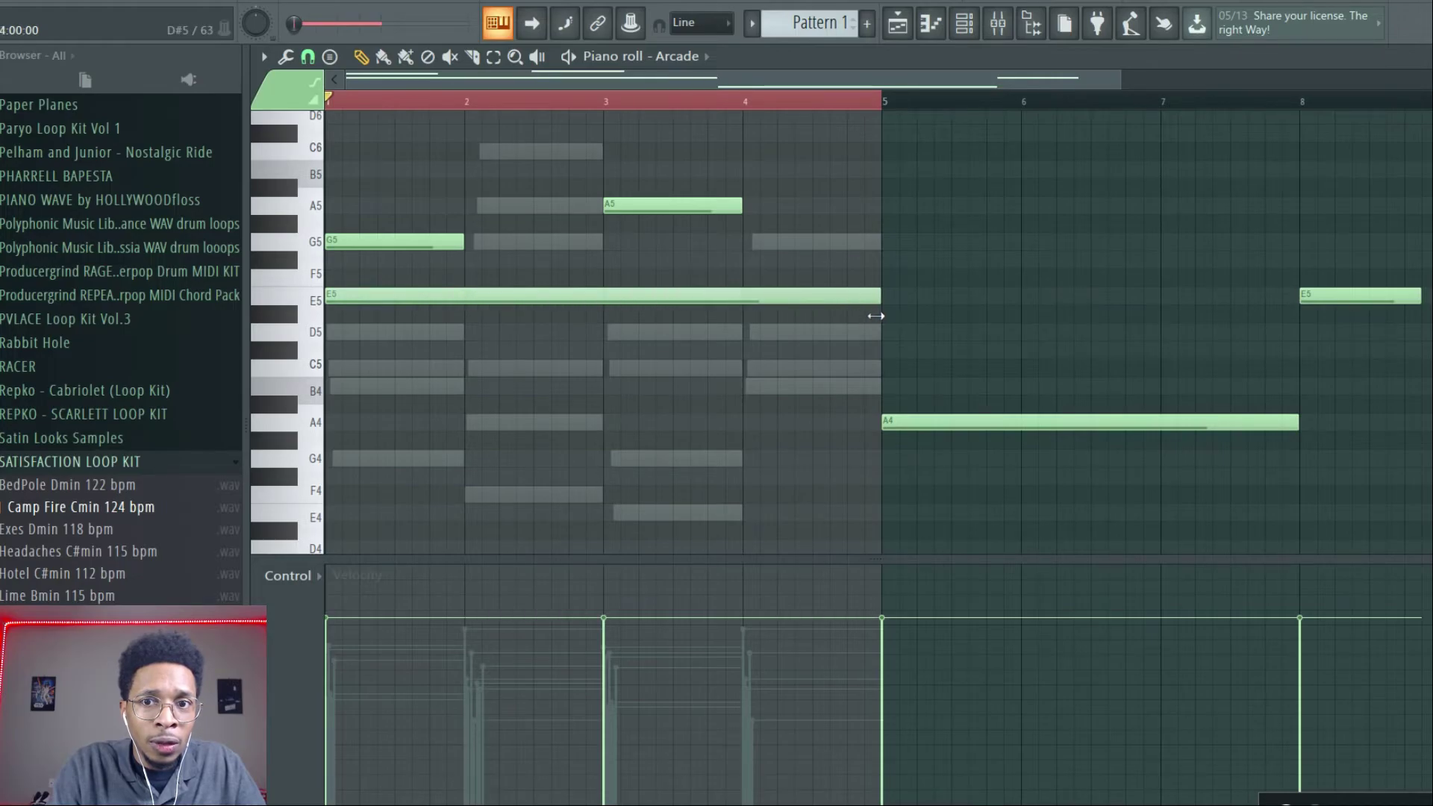
pyautogui.moveTo(656, 125); pyautogui.dragTo(426, 248)
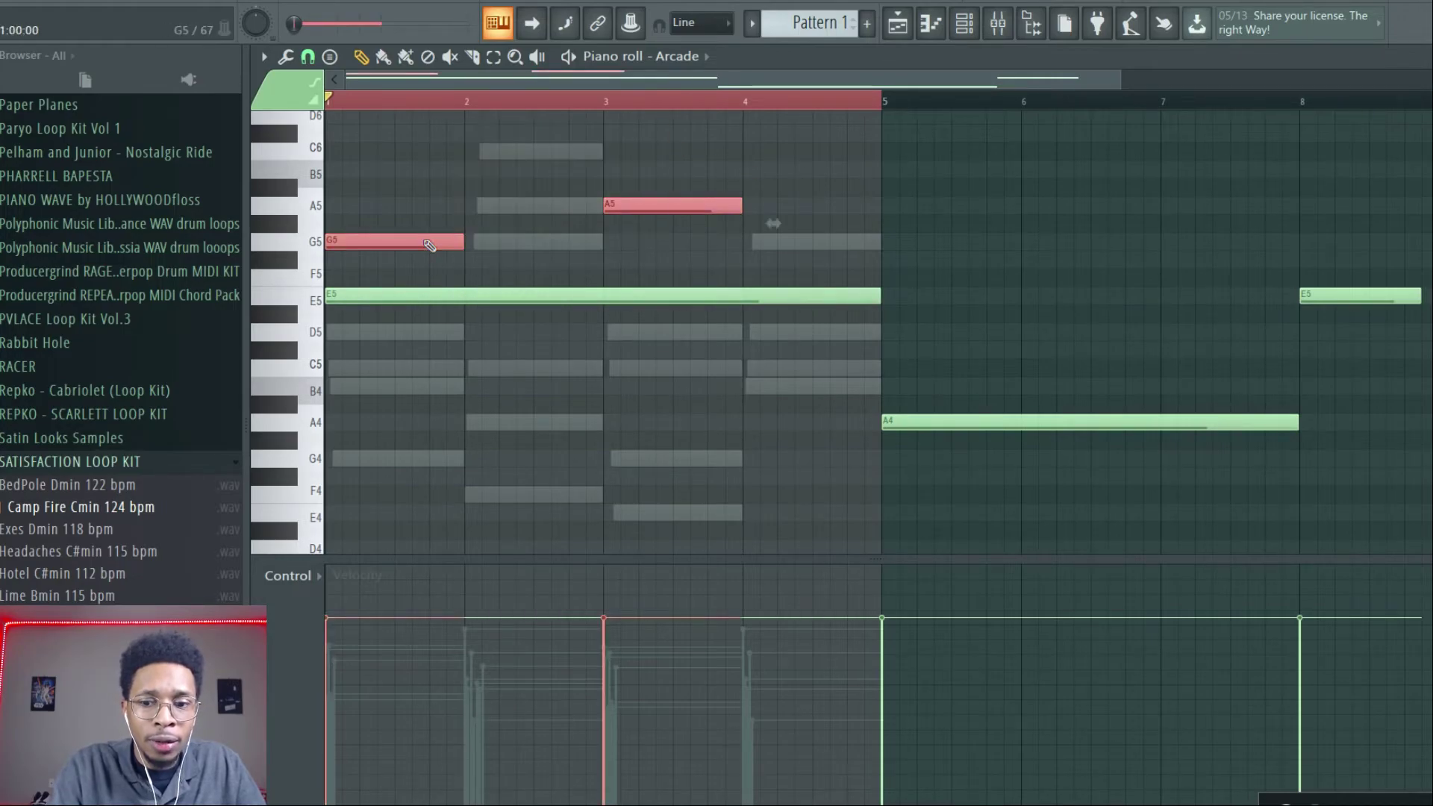
pyautogui.press('Delete')
# Step: Reopen Arcade, raise the third macro slider to 1.00, and raise Double Delay to about three quarters
pyautogui.press('F6')
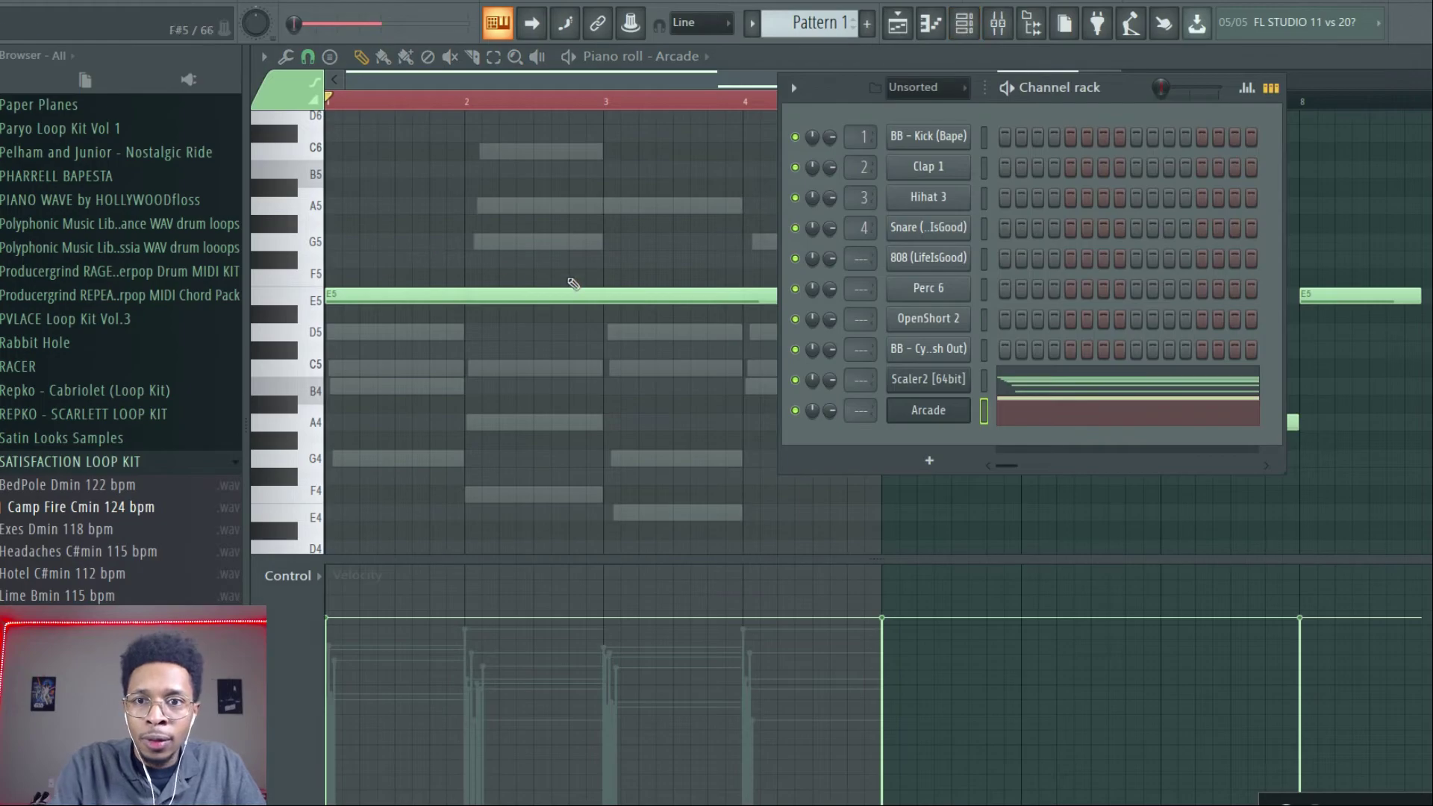
pyautogui.click(953, 413)
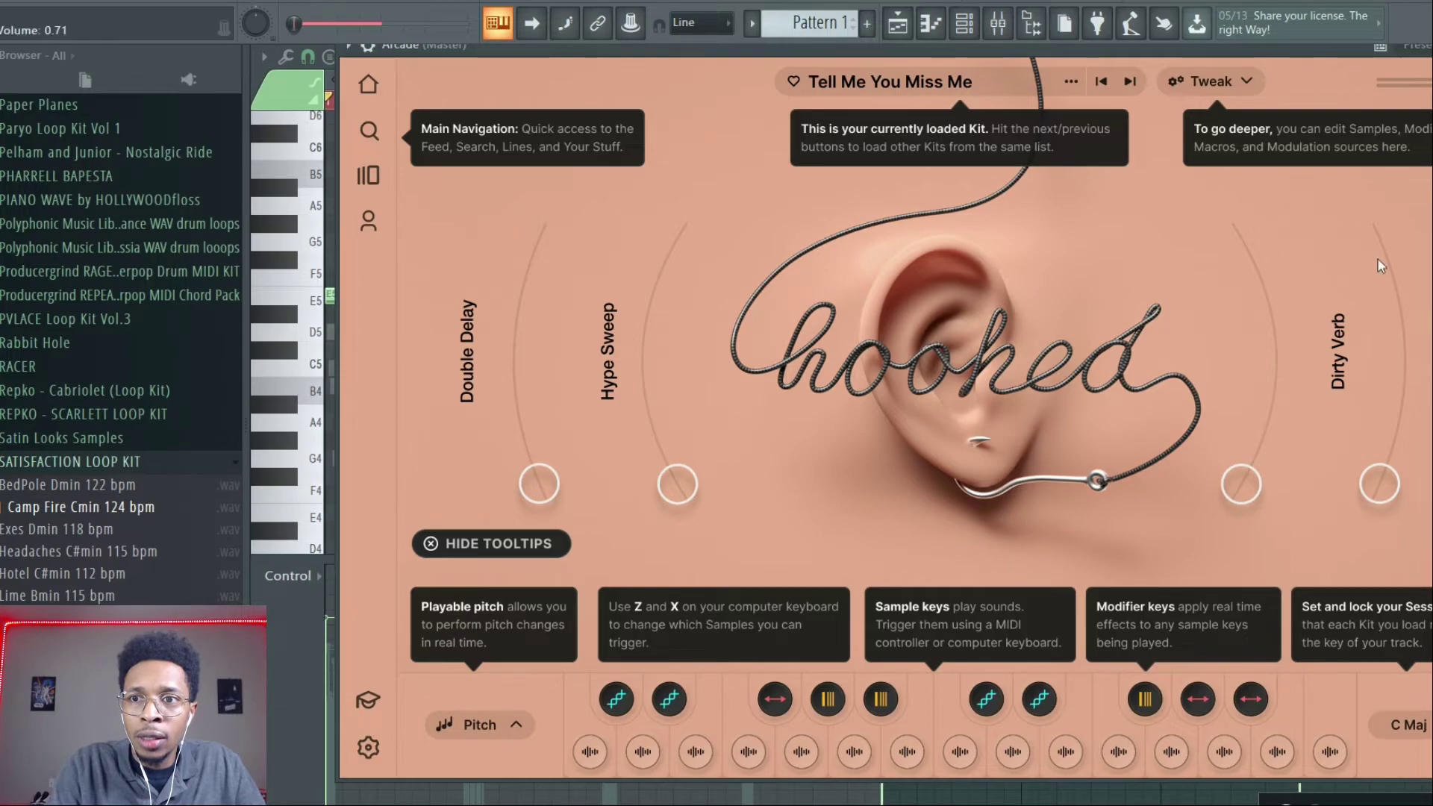
pyautogui.moveTo(1266, 459); pyautogui.dragTo(1266, 228)
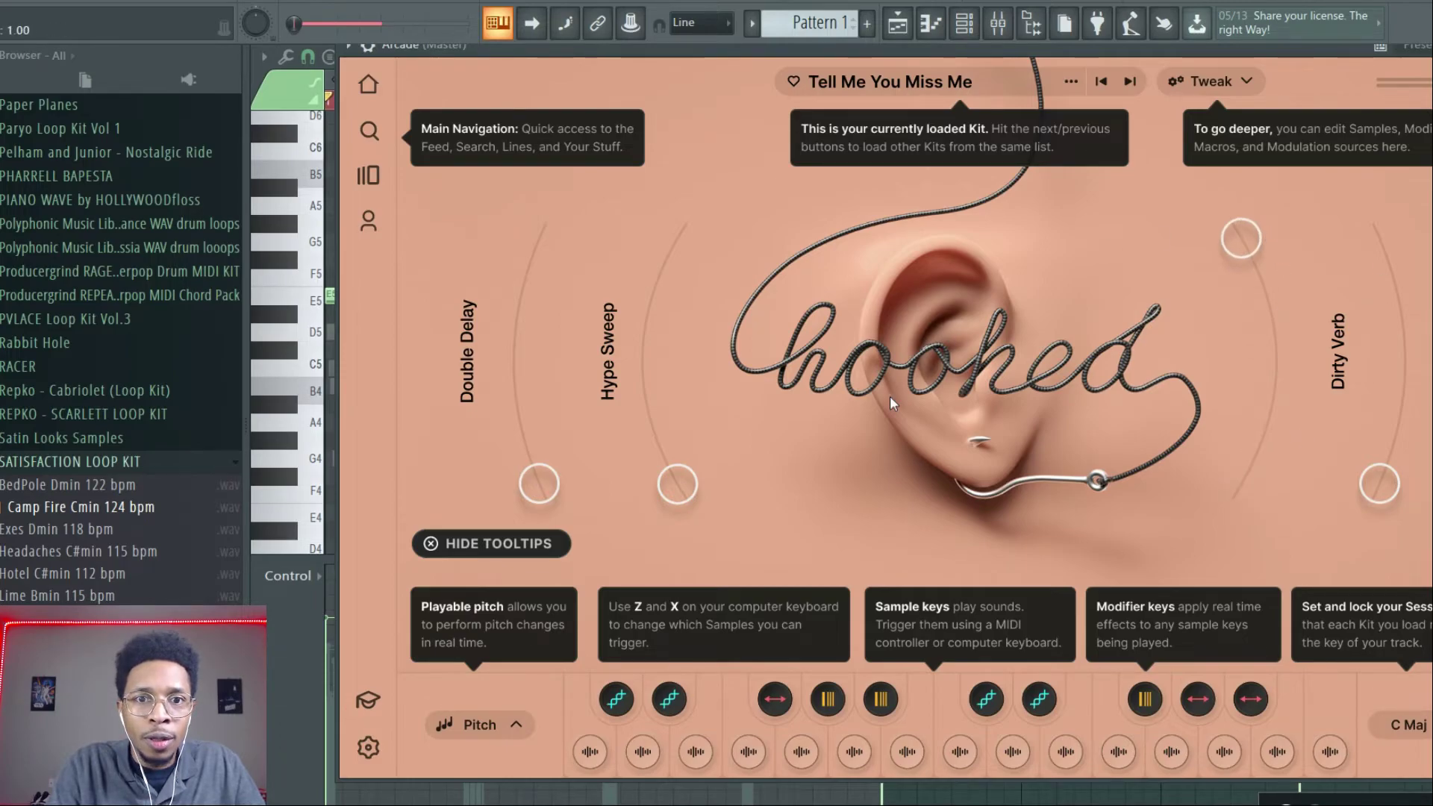
pyautogui.moveTo(525, 352); pyautogui.dragTo(528, 326)
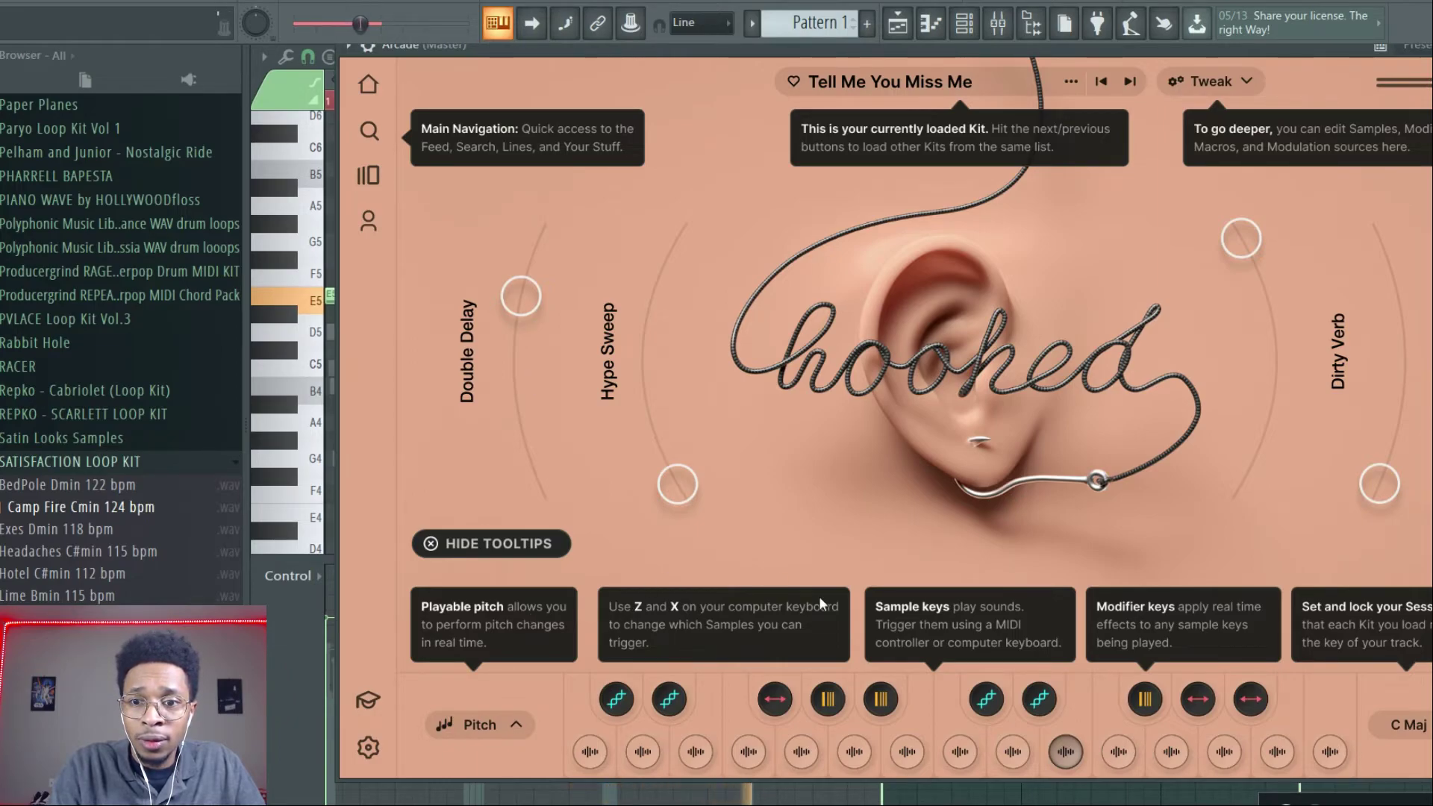
# Step: Edit the E5 vocal sample in Arcade, tuning it up to +12 semitones and lowering its volume to about mid-range, and stop playback
pyautogui.click(1065, 663)
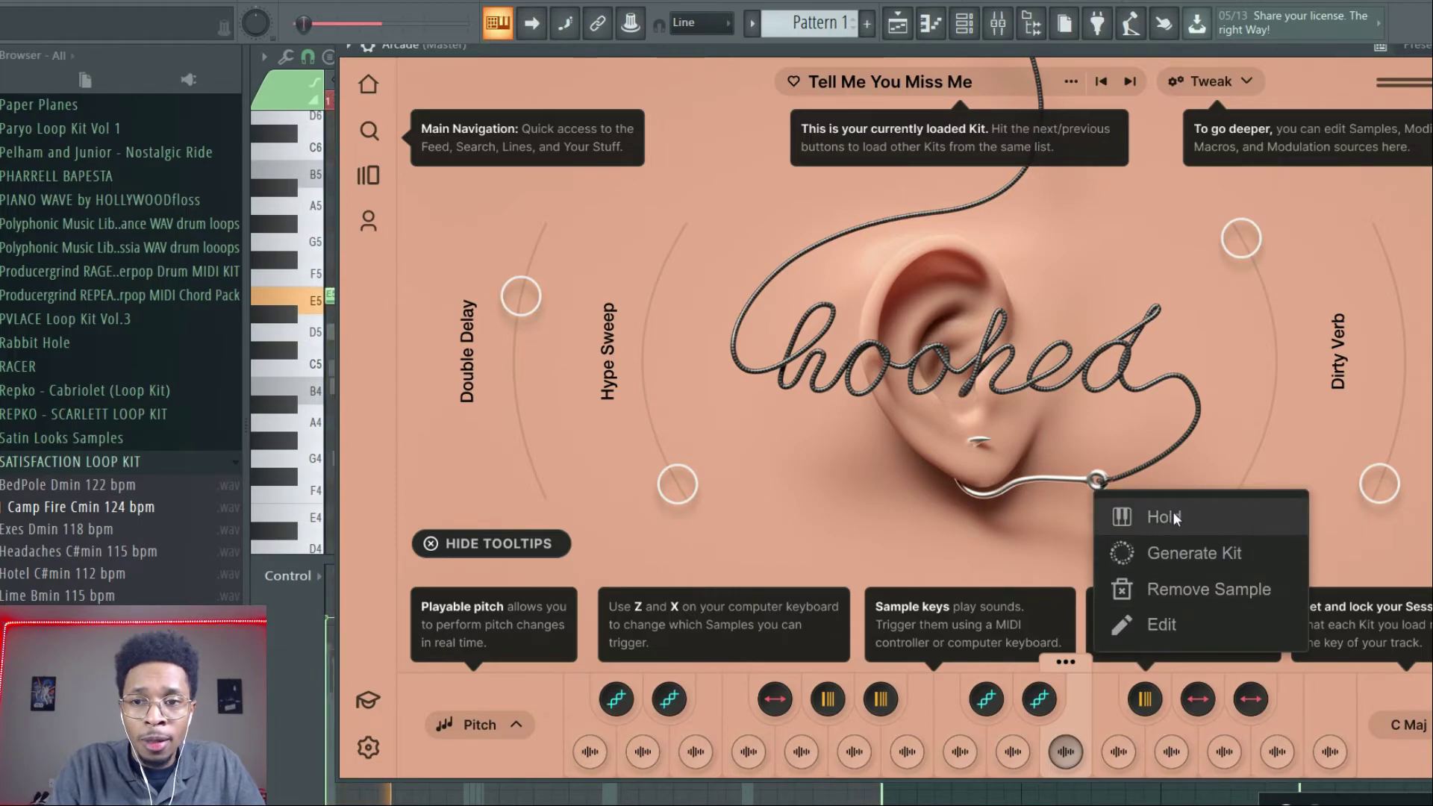
pyautogui.click(1153, 625)
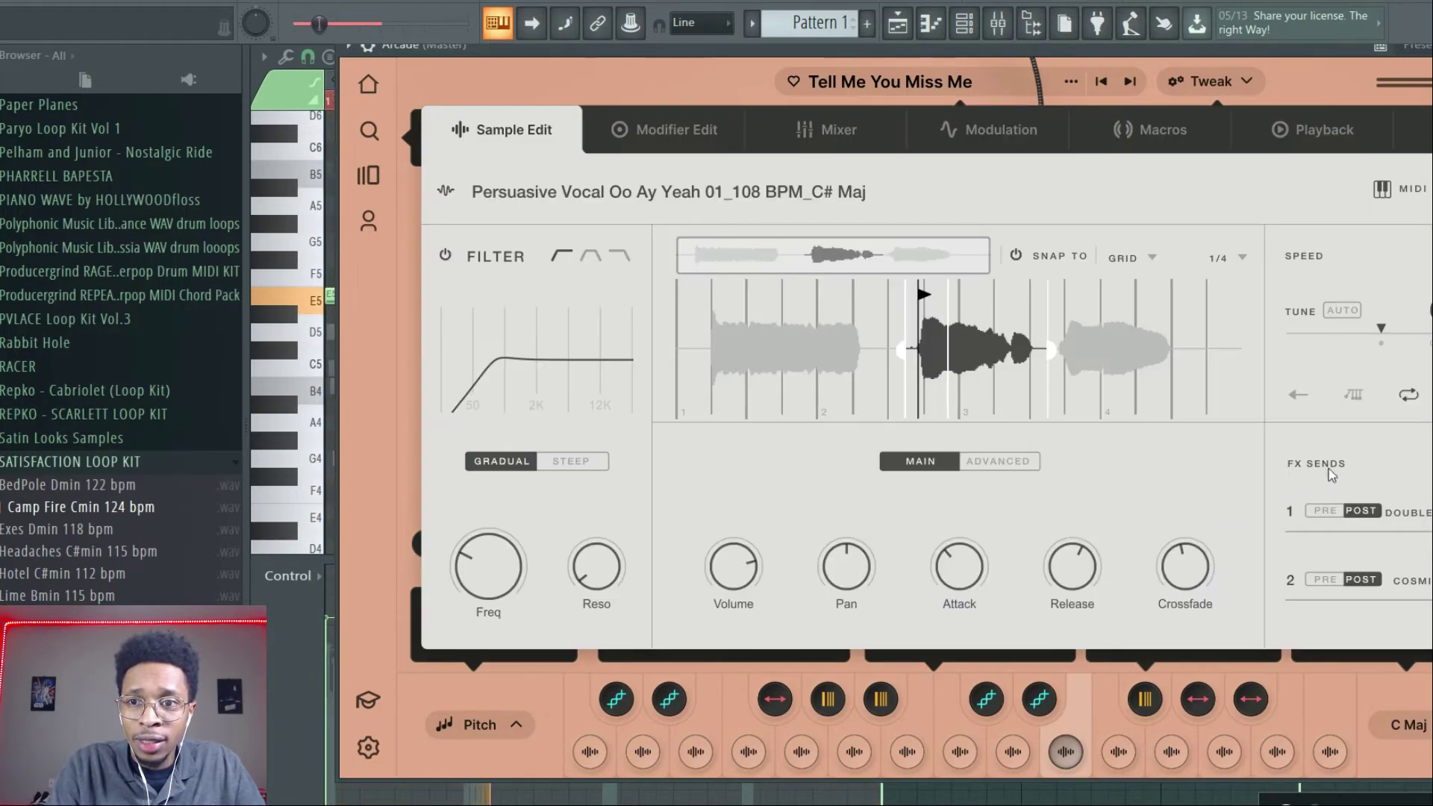
pyautogui.moveTo(1381, 328); pyautogui.dragTo(1410, 329)
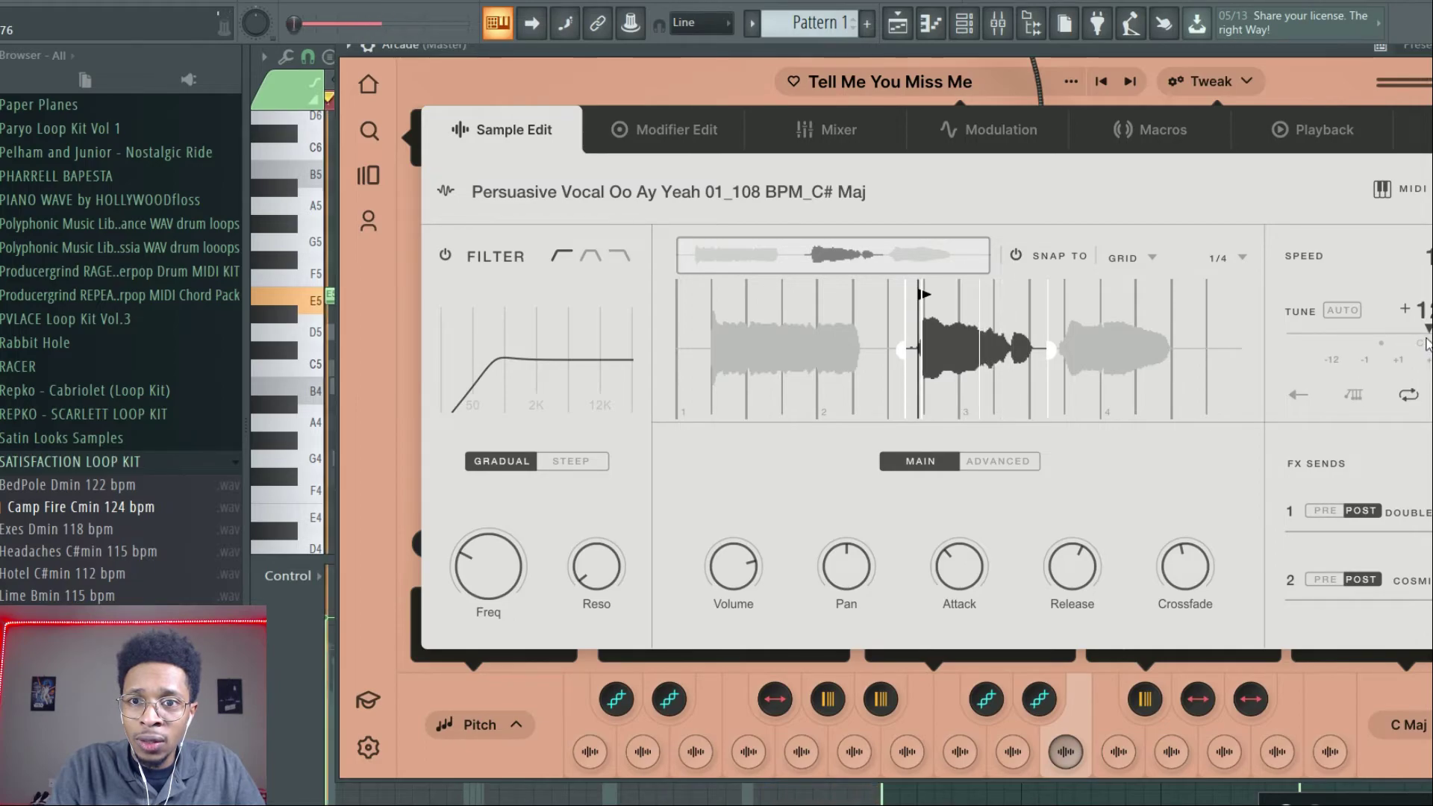
pyautogui.moveTo(731, 639)
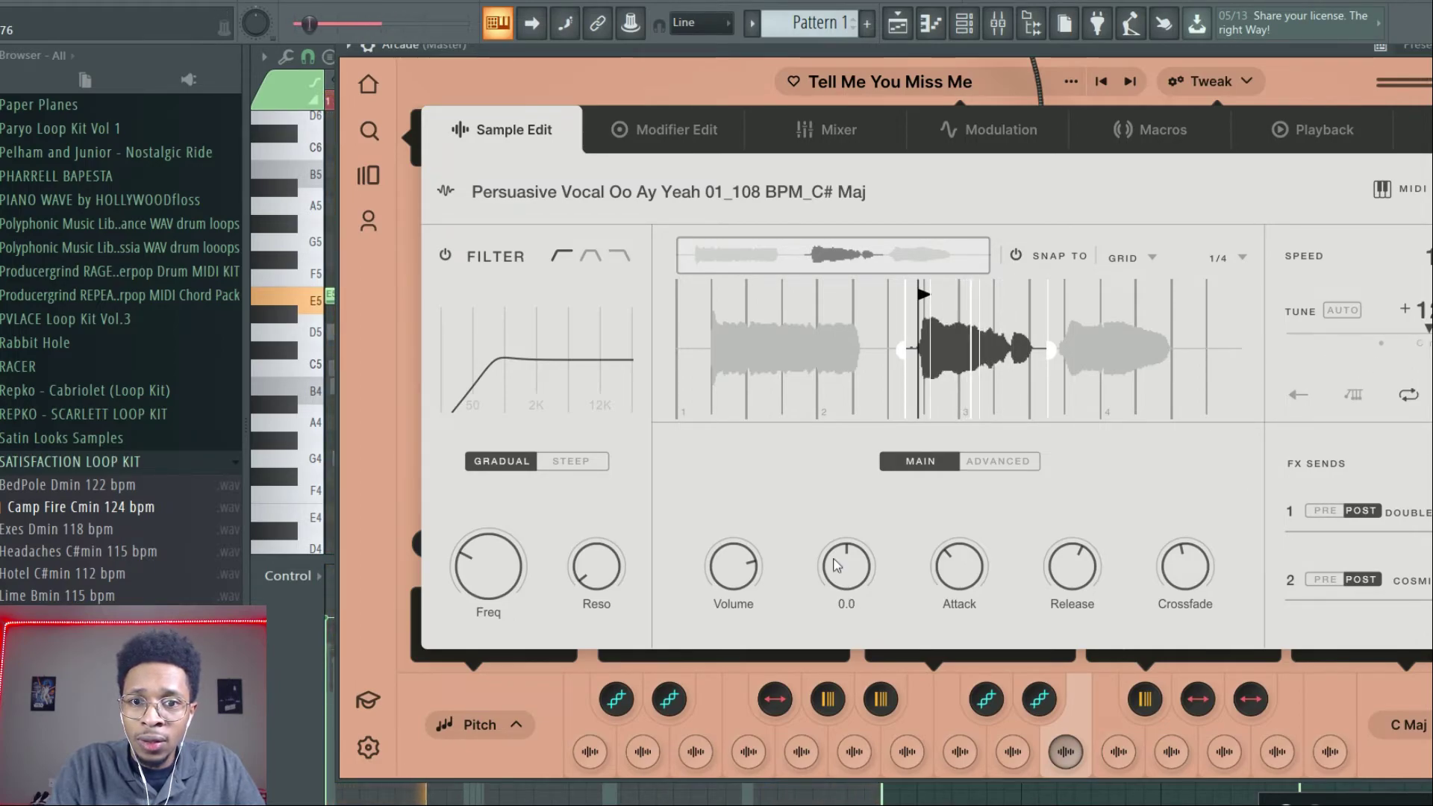
pyautogui.moveTo(730, 638)
pyautogui.mouseDown()
pyautogui.moveTo(727, 650)
pyautogui.moveTo(730, 623)
pyautogui.mouseUp()
pyautogui.press('space')
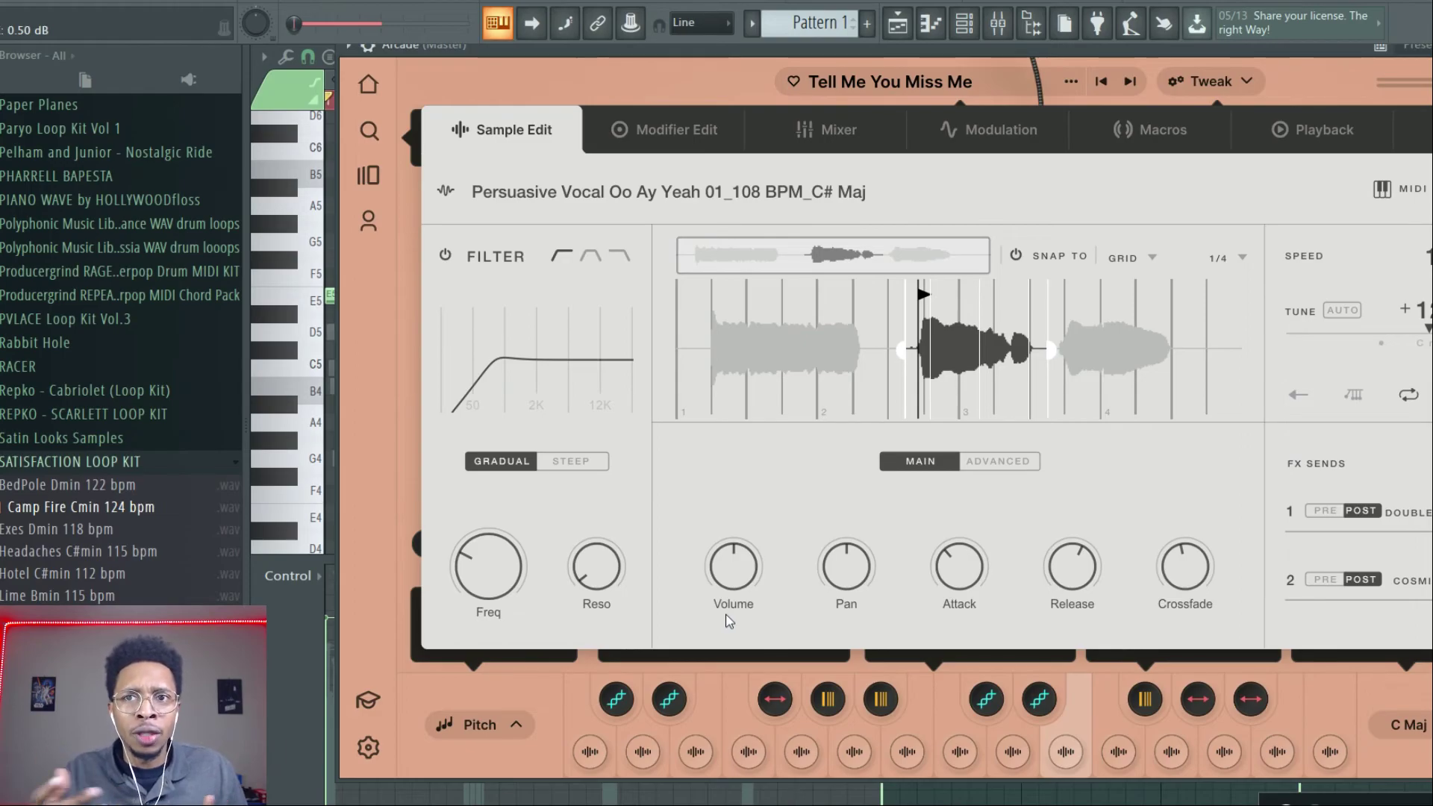
# Step: Examine the parameters assigned to the Double Delay and Hype Sweep macros, and move the Arcade window down to uncover the piano roll
pyautogui.click(1147, 146)
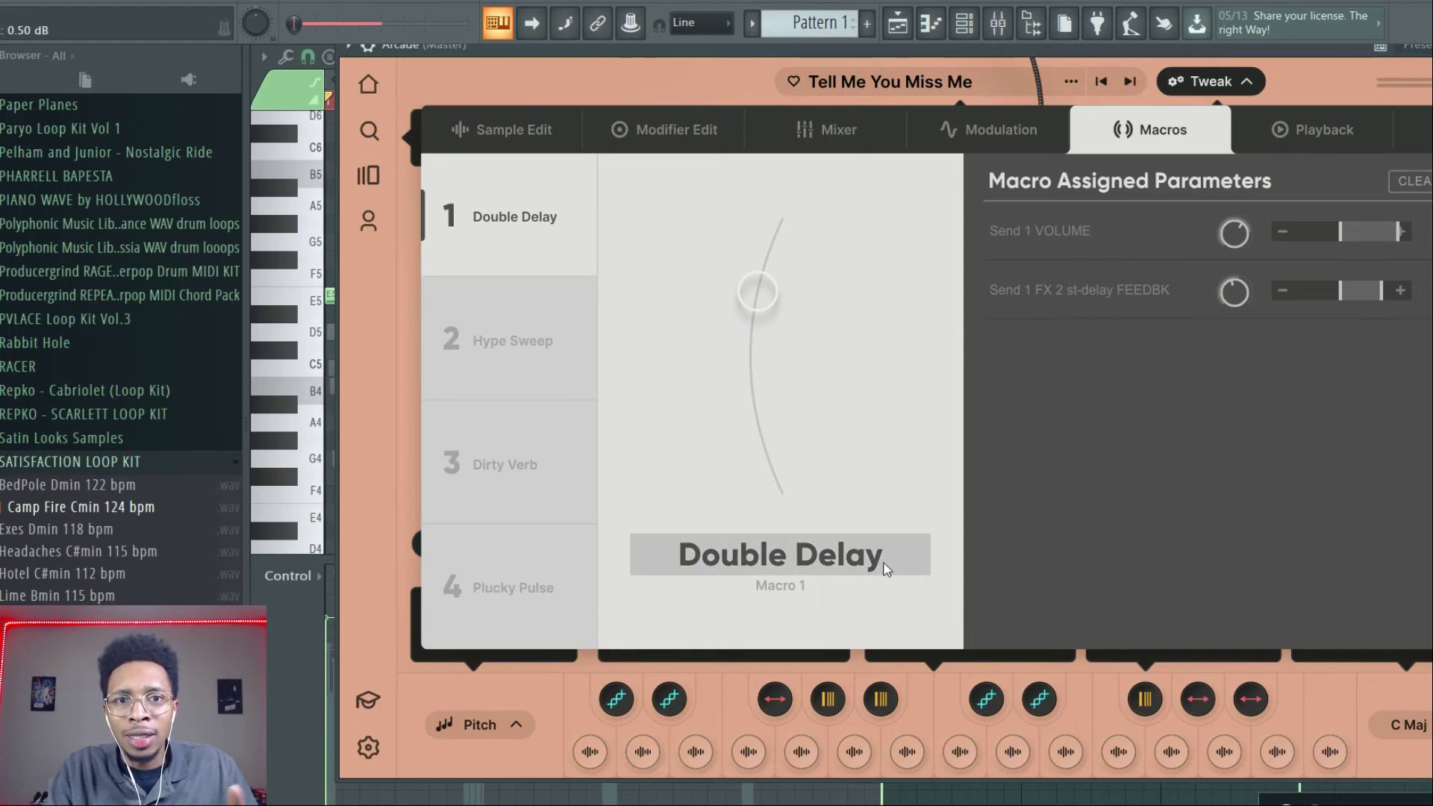
pyautogui.click(538, 342)
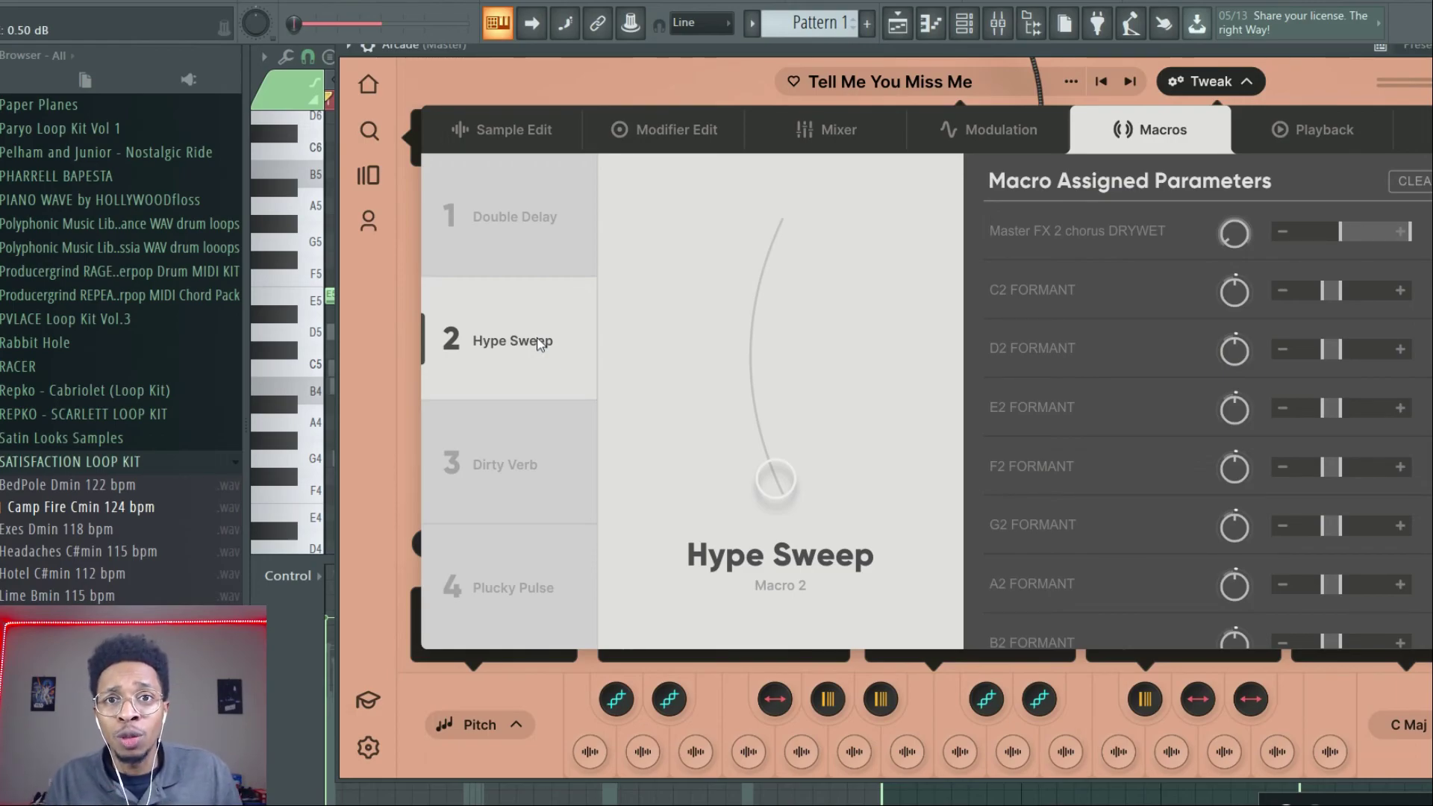
pyautogui.moveTo(580, 56); pyautogui.dragTo(576, 483)
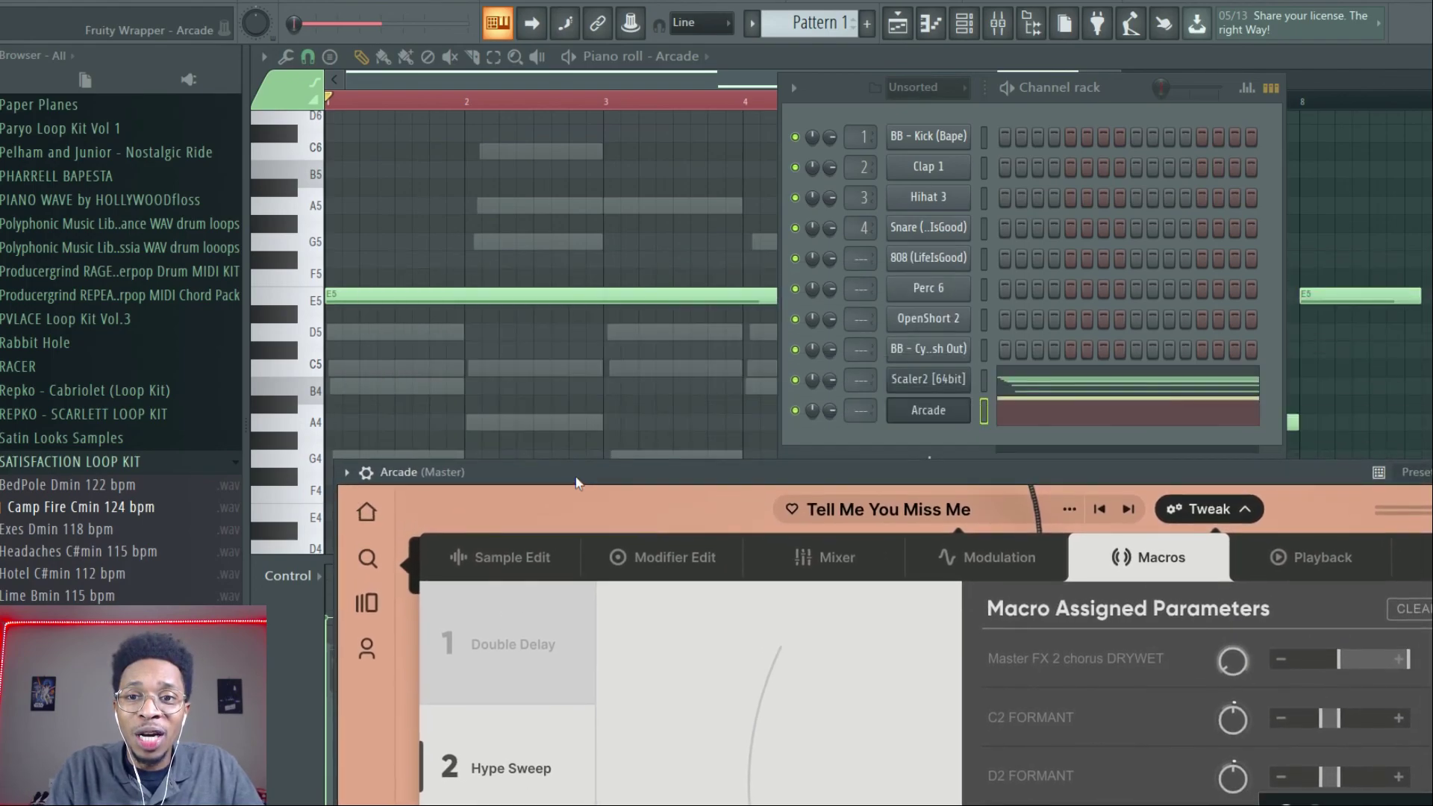